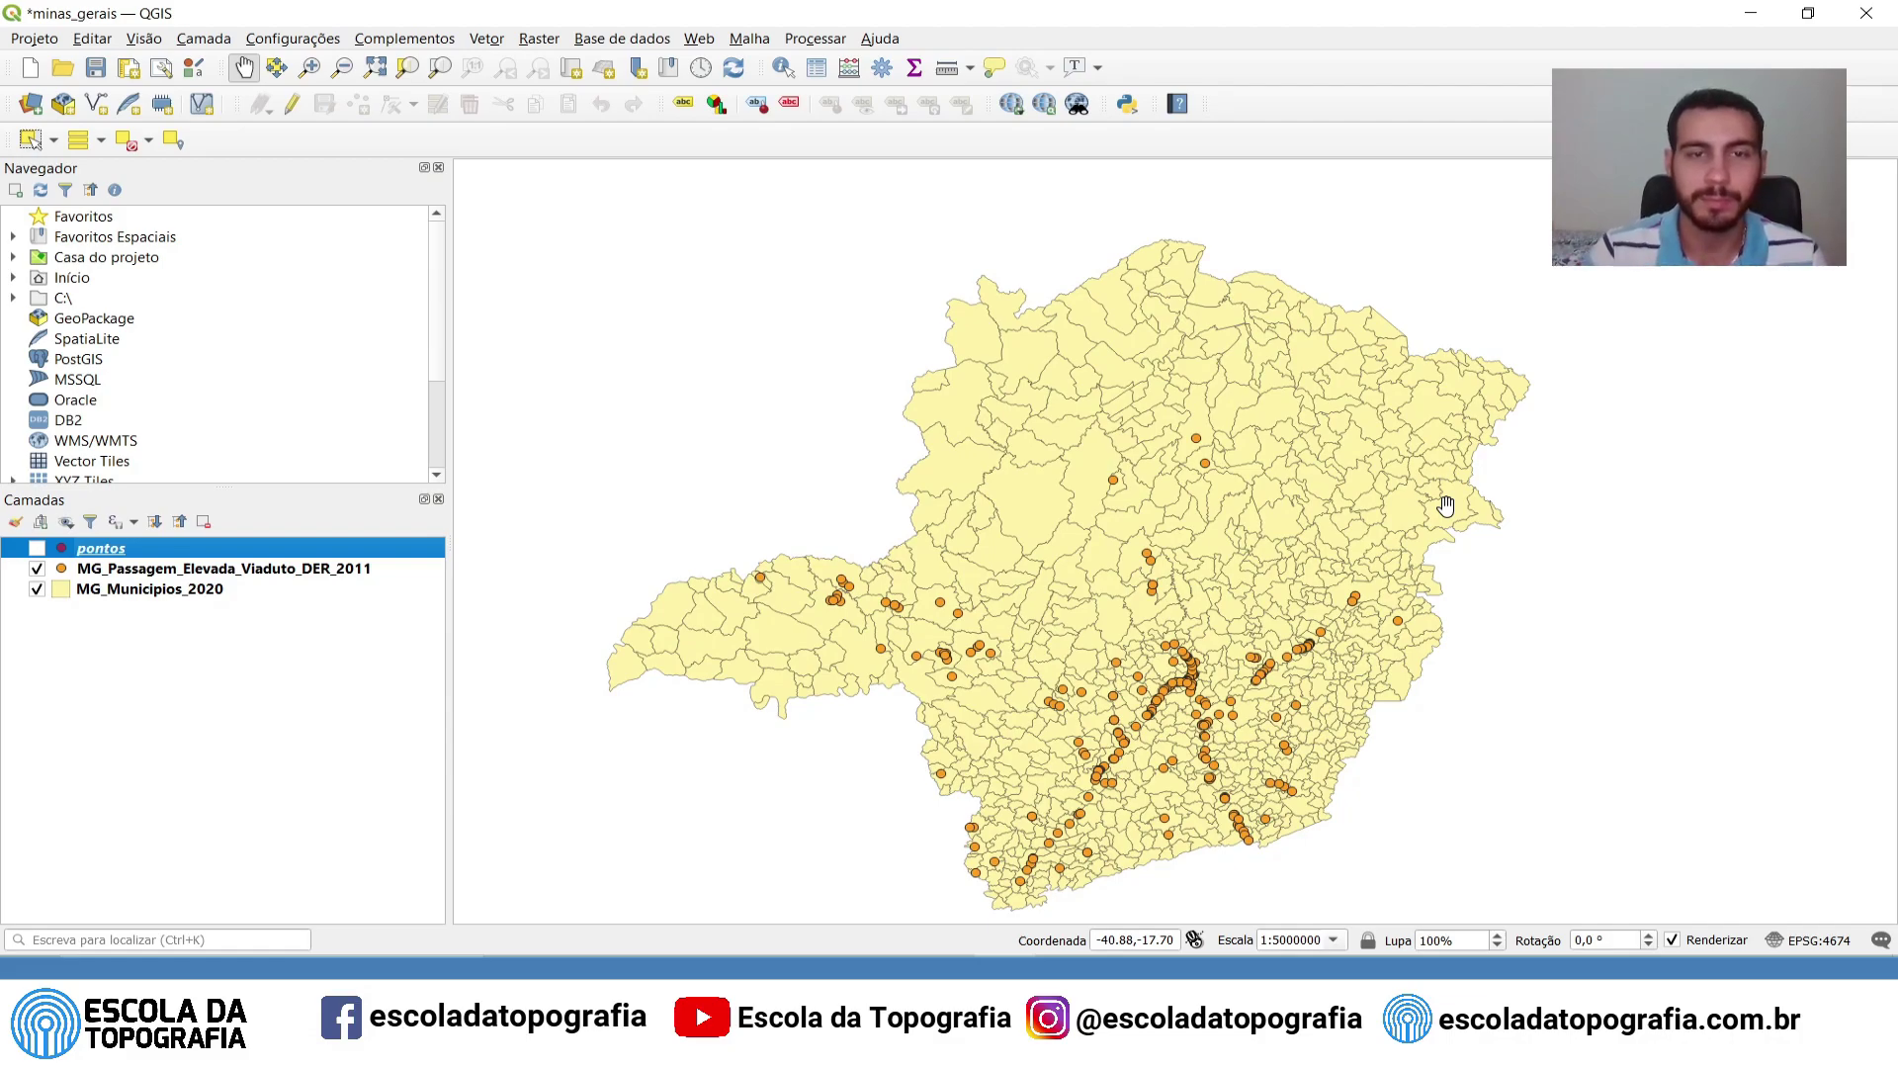
left_click_drag(1196, 720, 1182, 623)
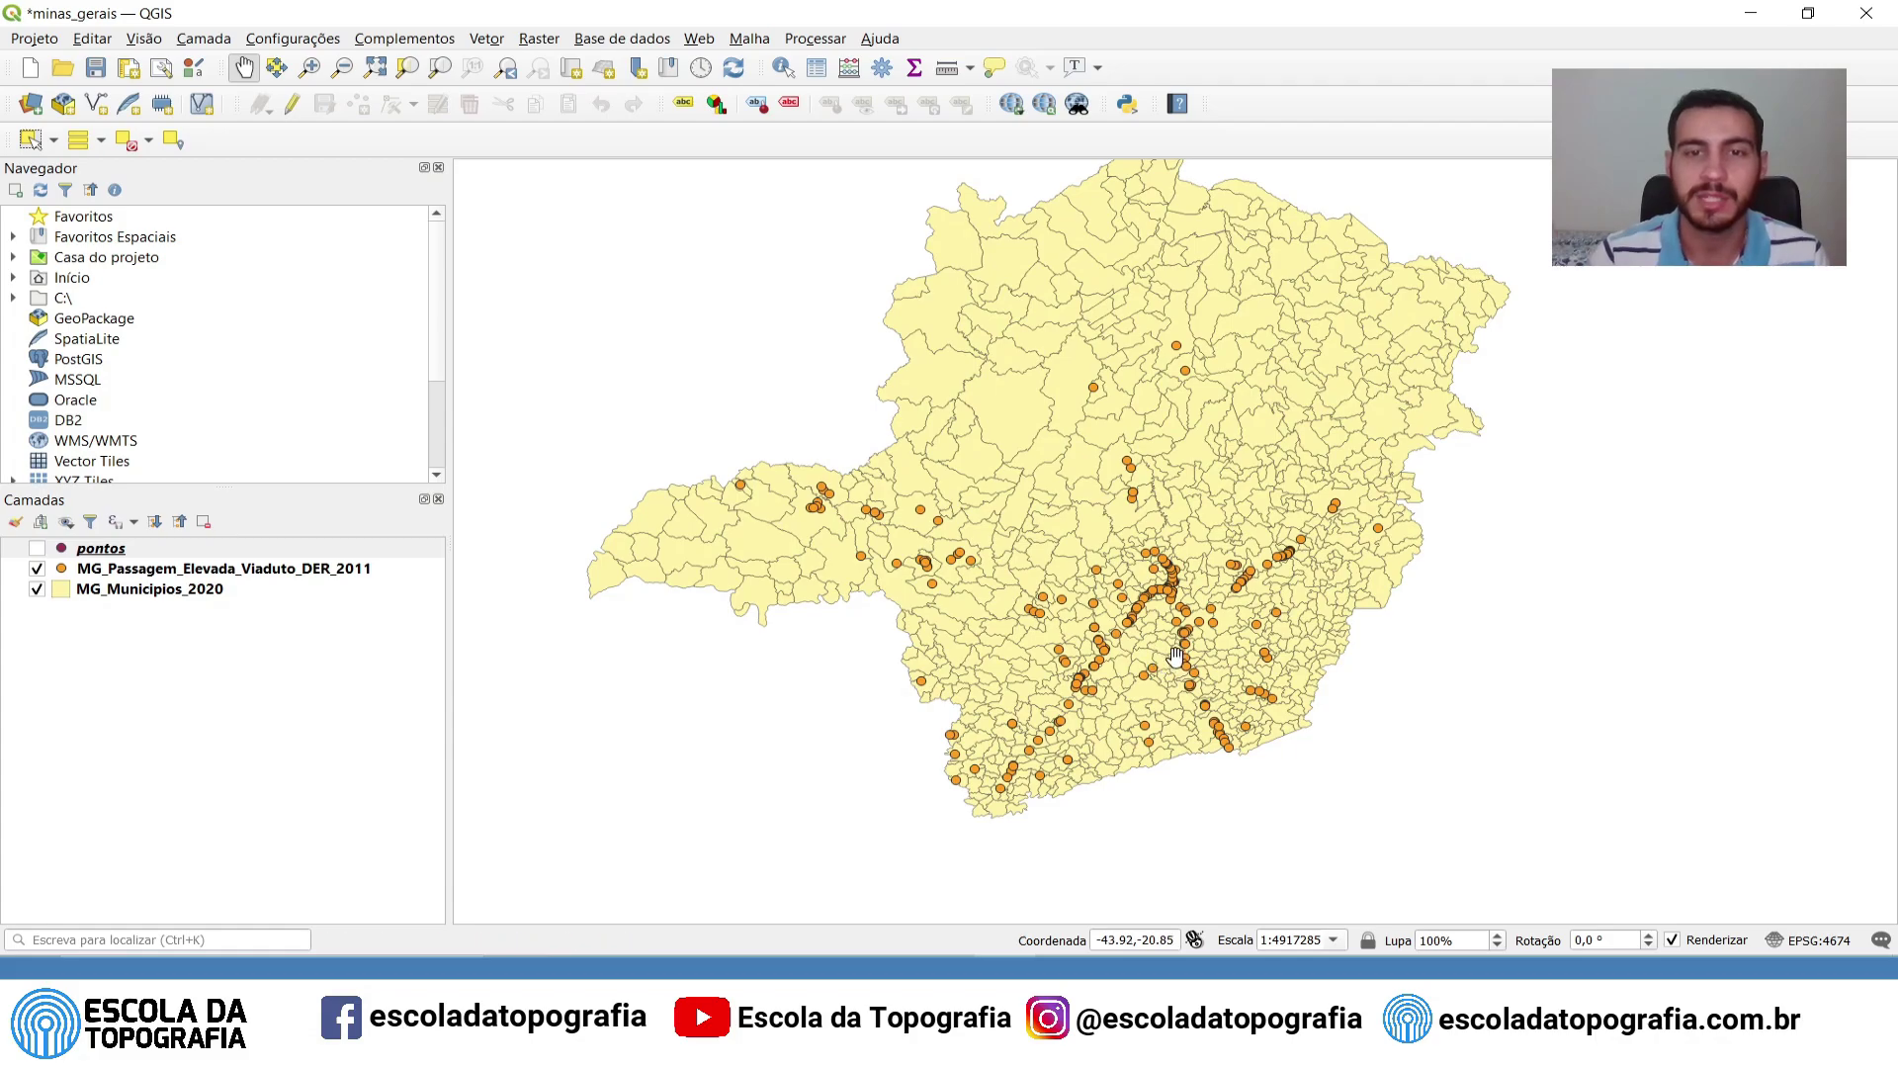
scroll(1162, 655, "up", 1)
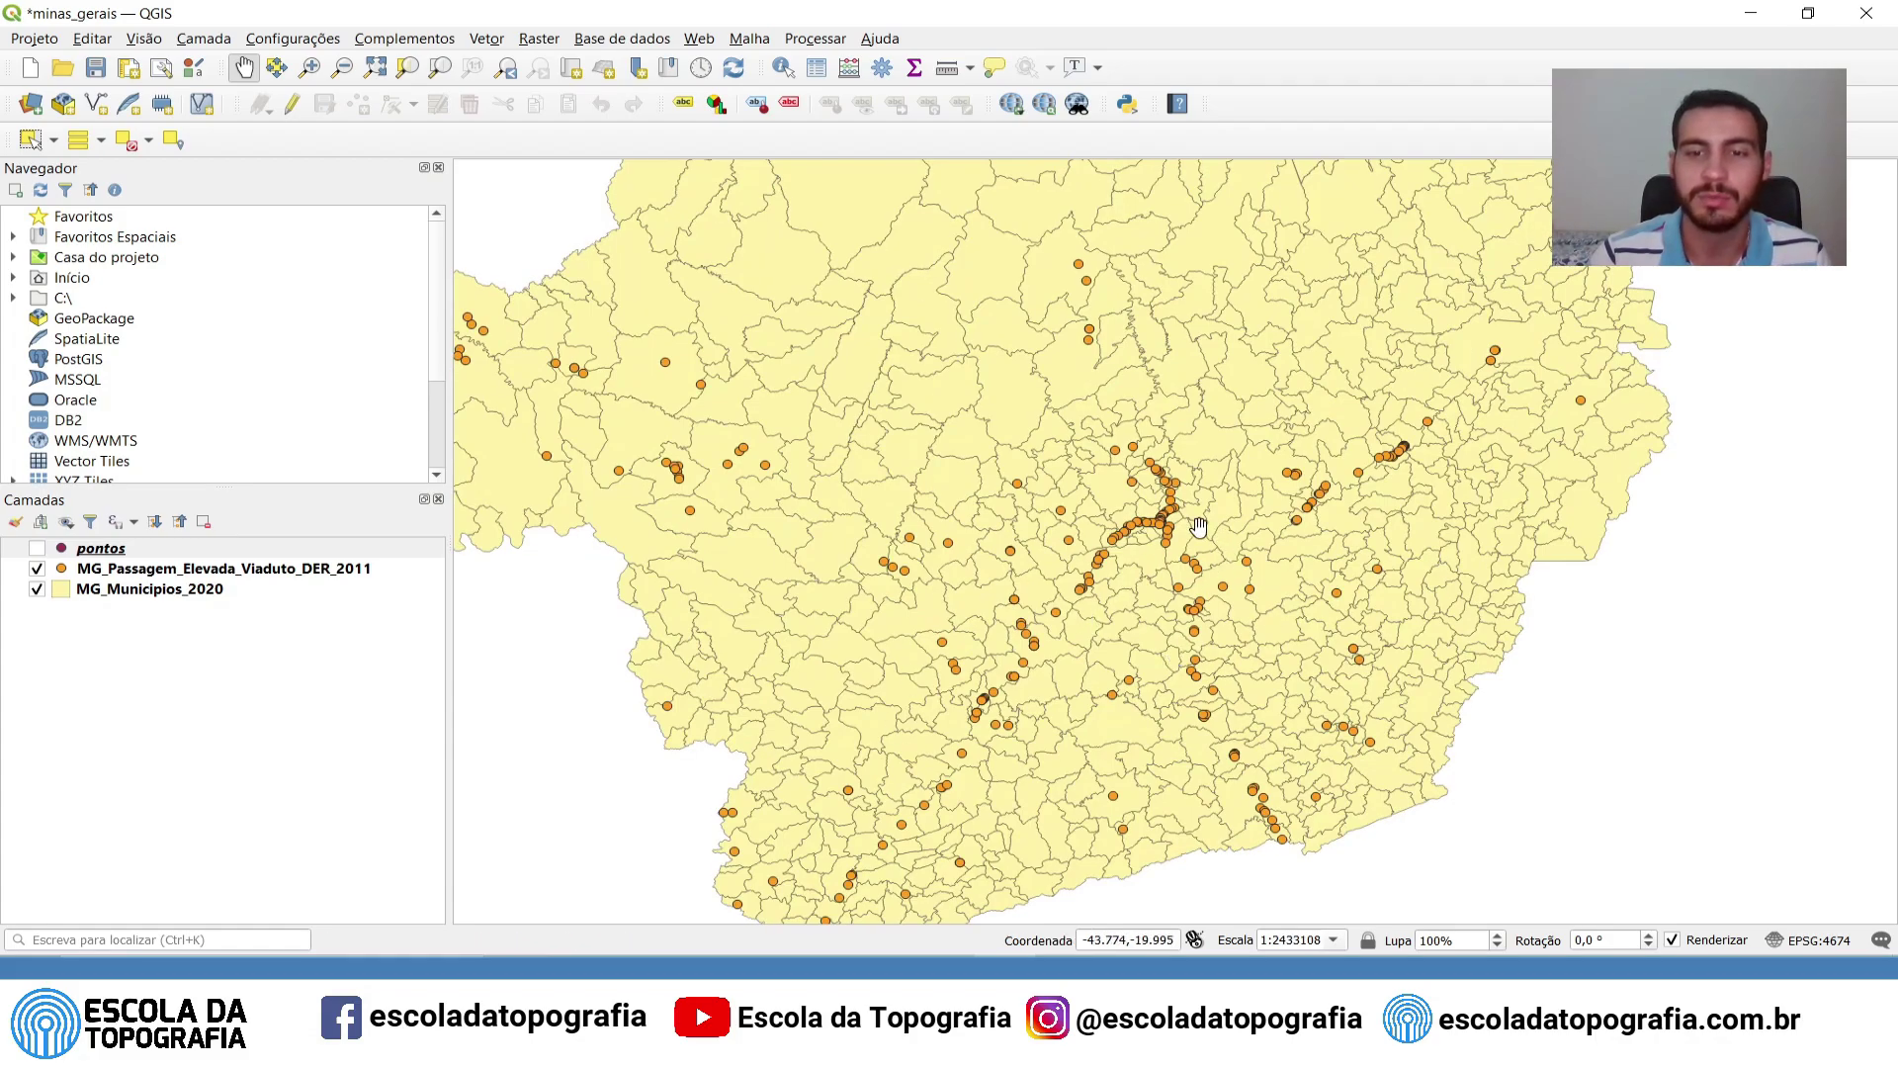
scroll(1199, 527, "down", 1)
left_click_drag(1214, 447, 1195, 509)
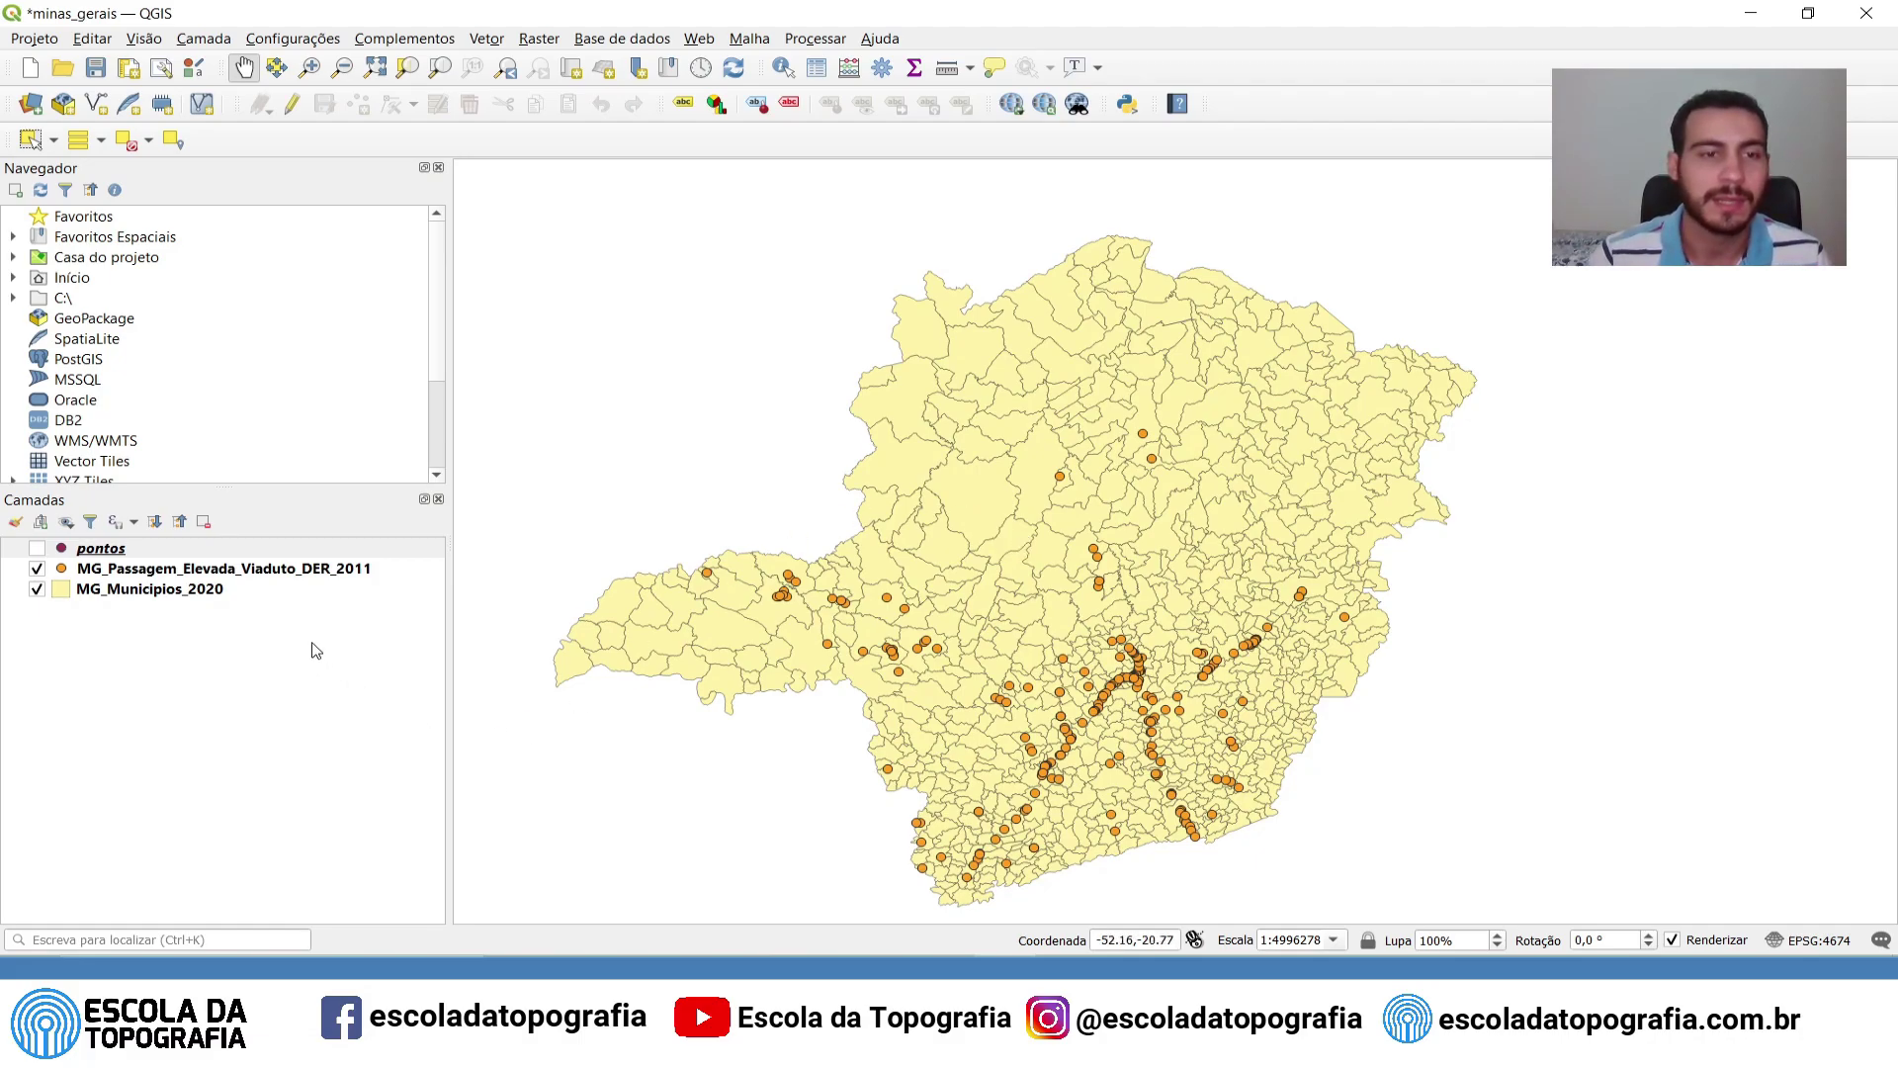
Change the symbol layer type of the MG_Passagem_Elevada_Viaduto_DER_2011 layer from Simple Marker to SVG Marker
left_click(295, 569)
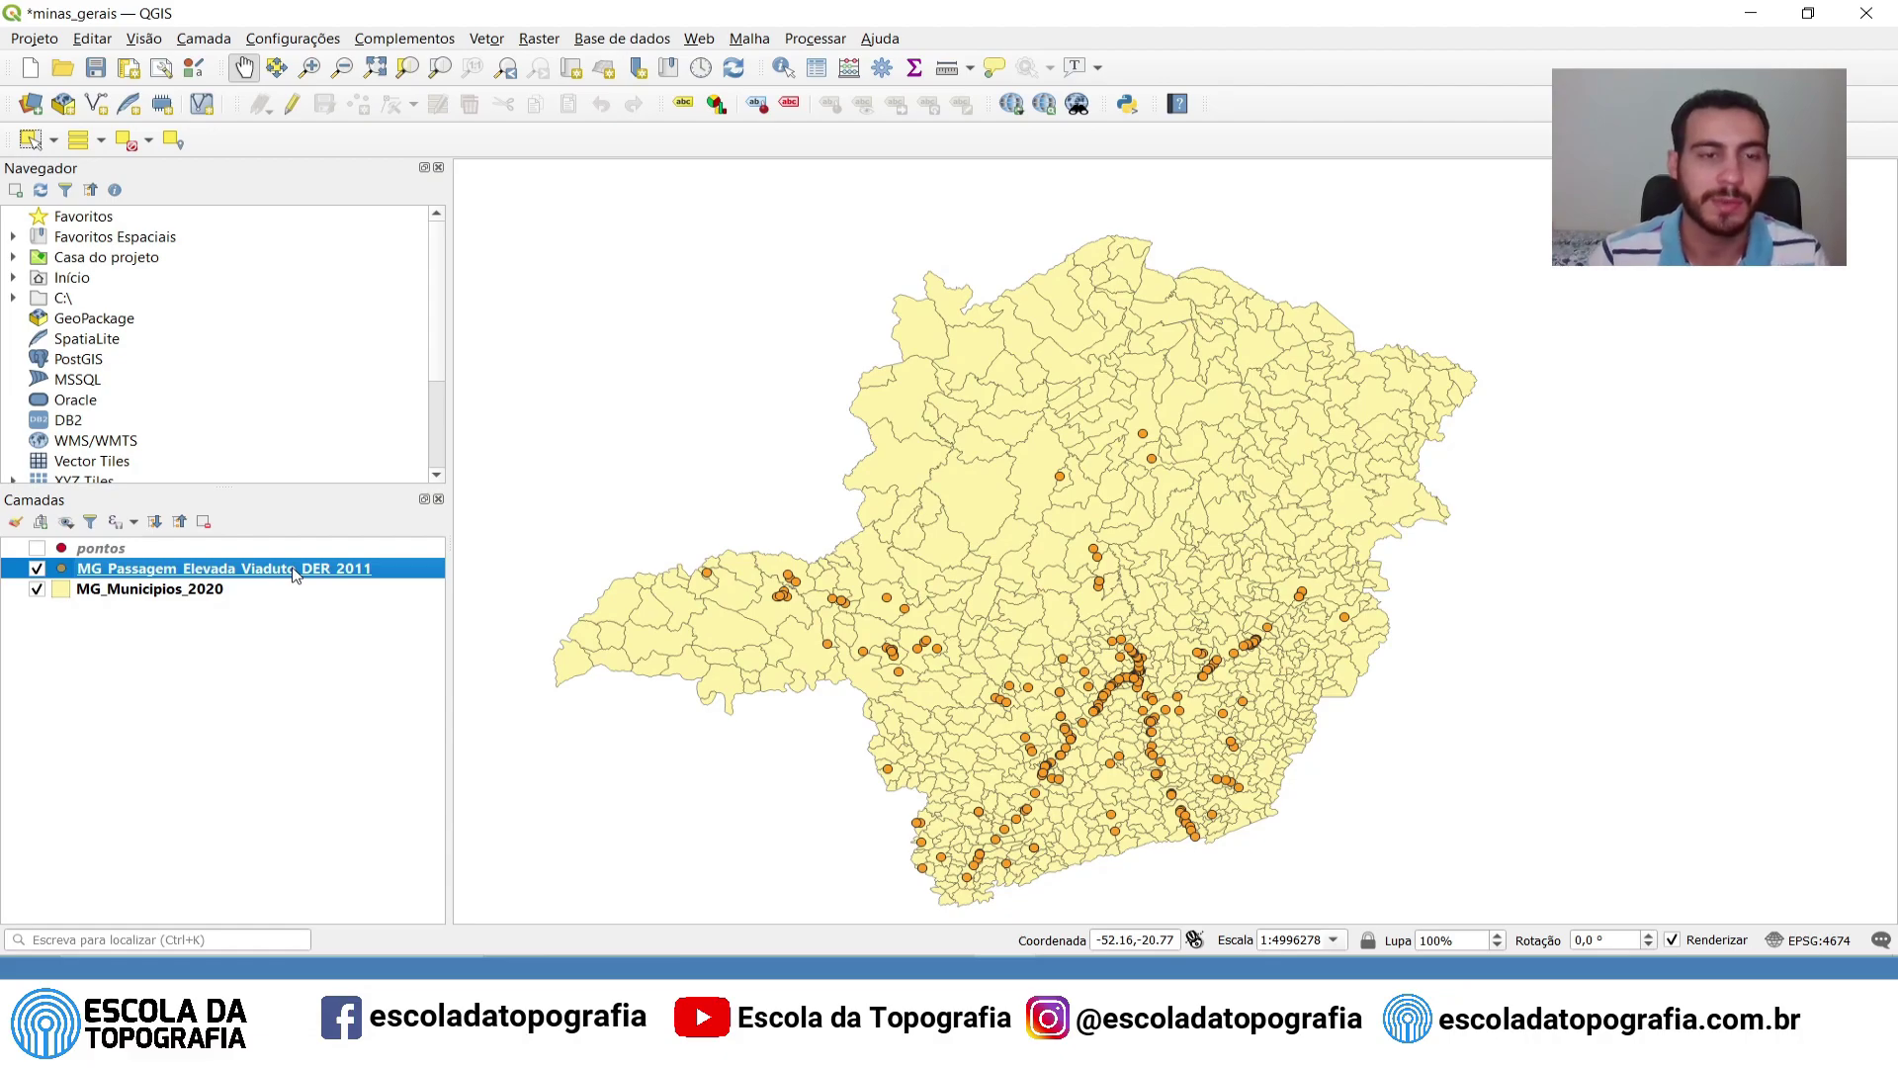
right_click(295, 571)
left_click(376, 557)
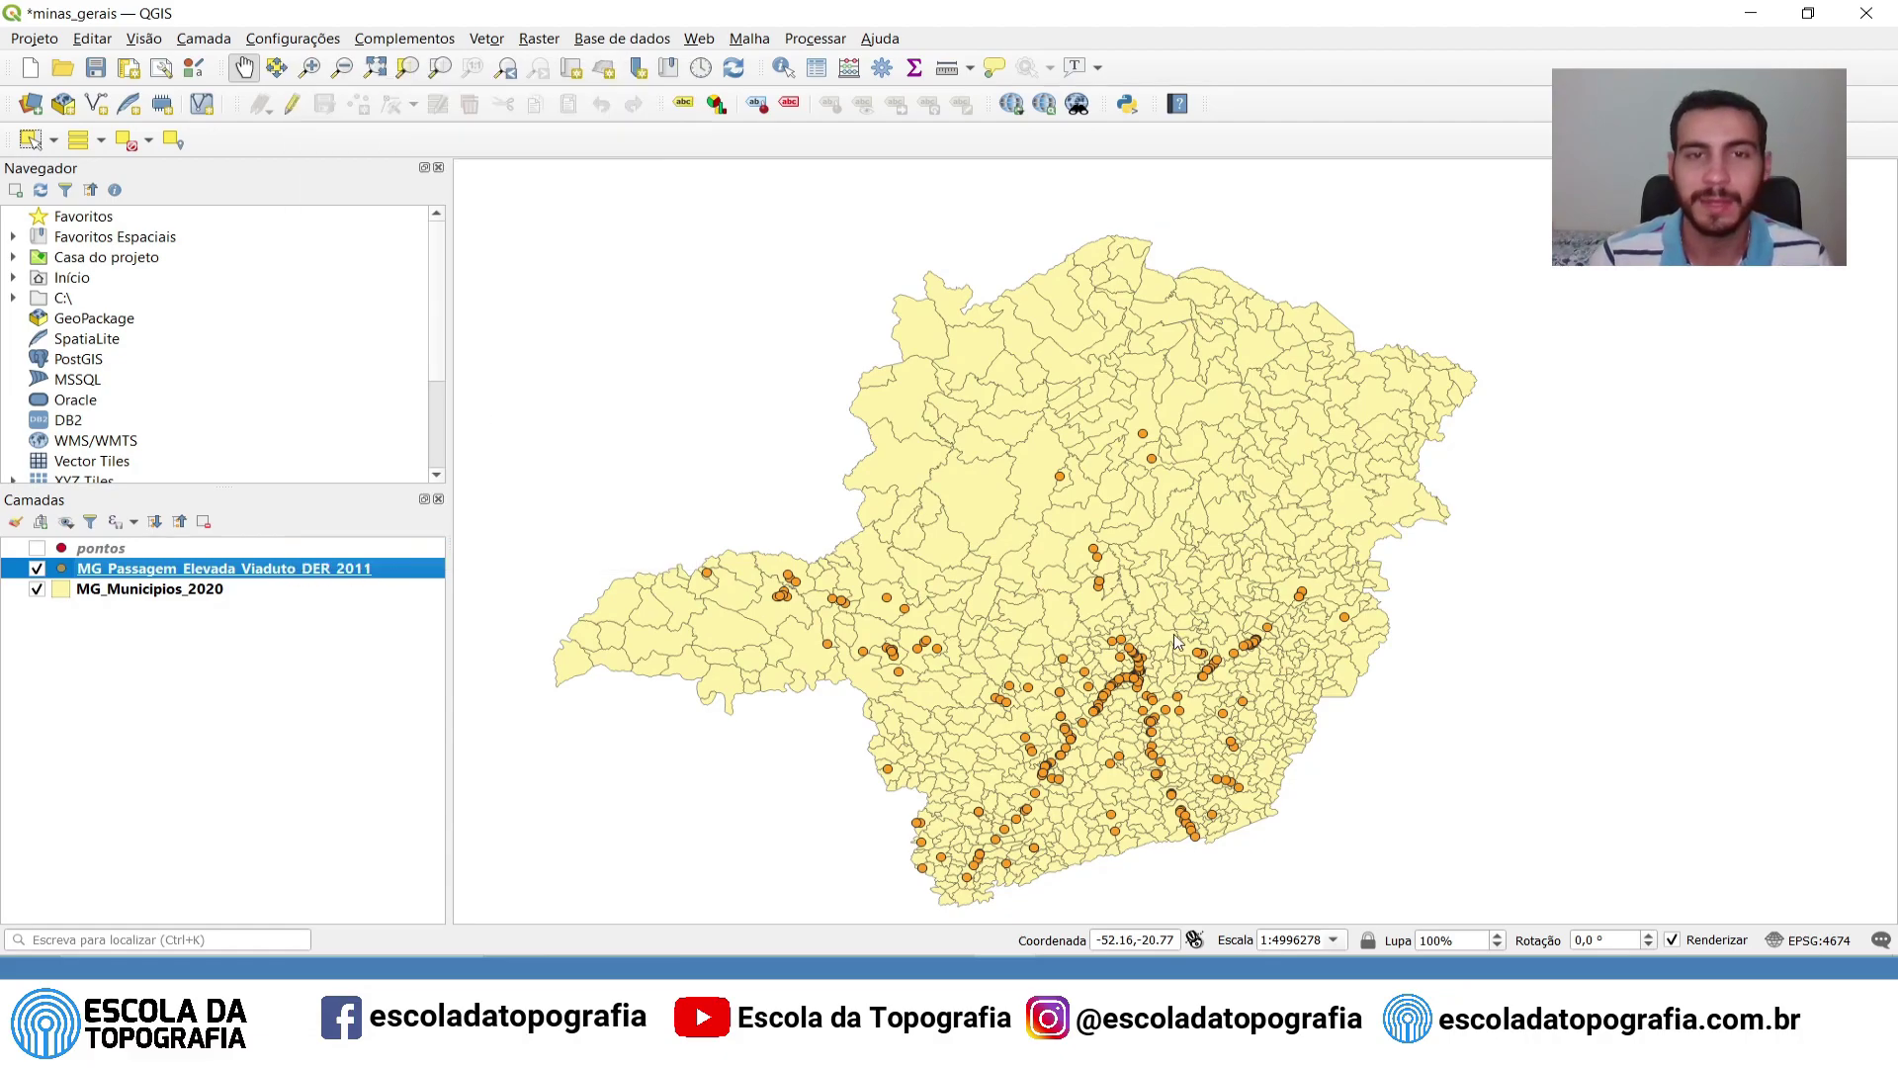
left_click_drag(815, 297, 1023, 217)
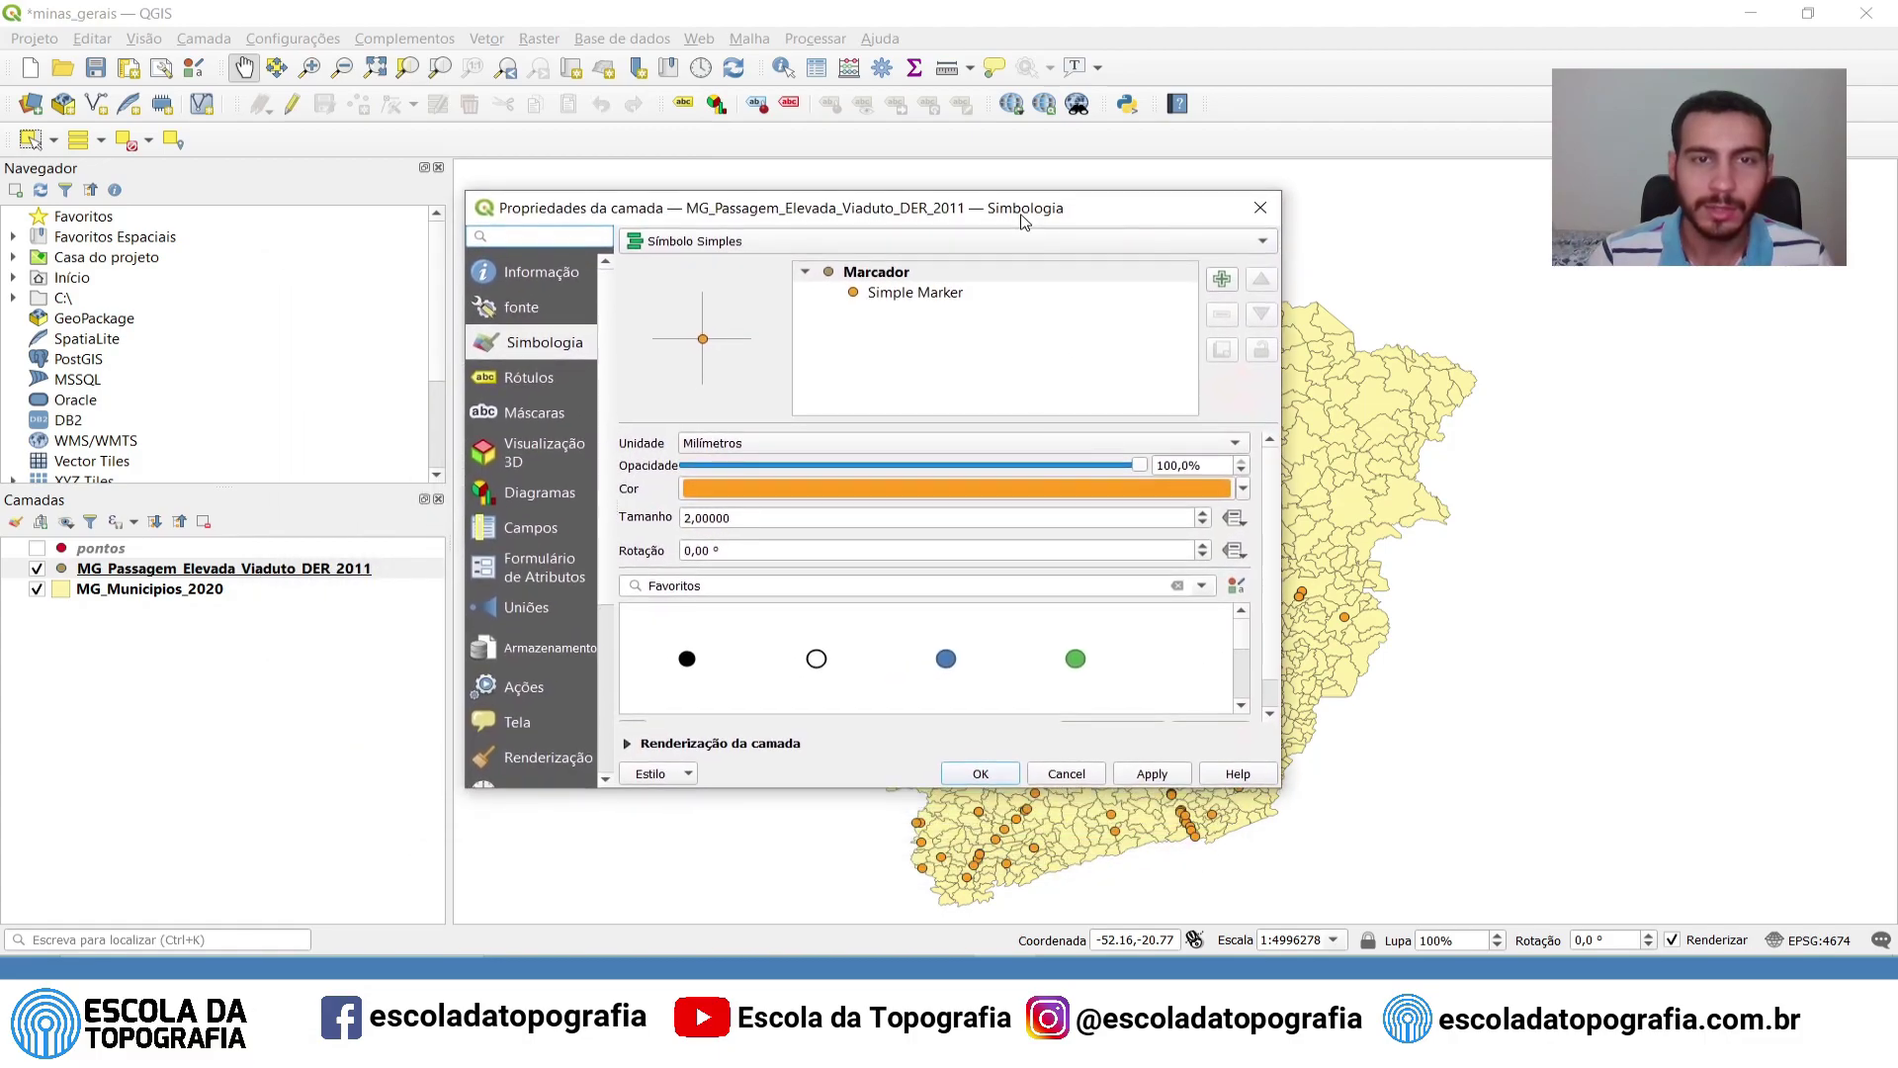
left_click(936, 294)
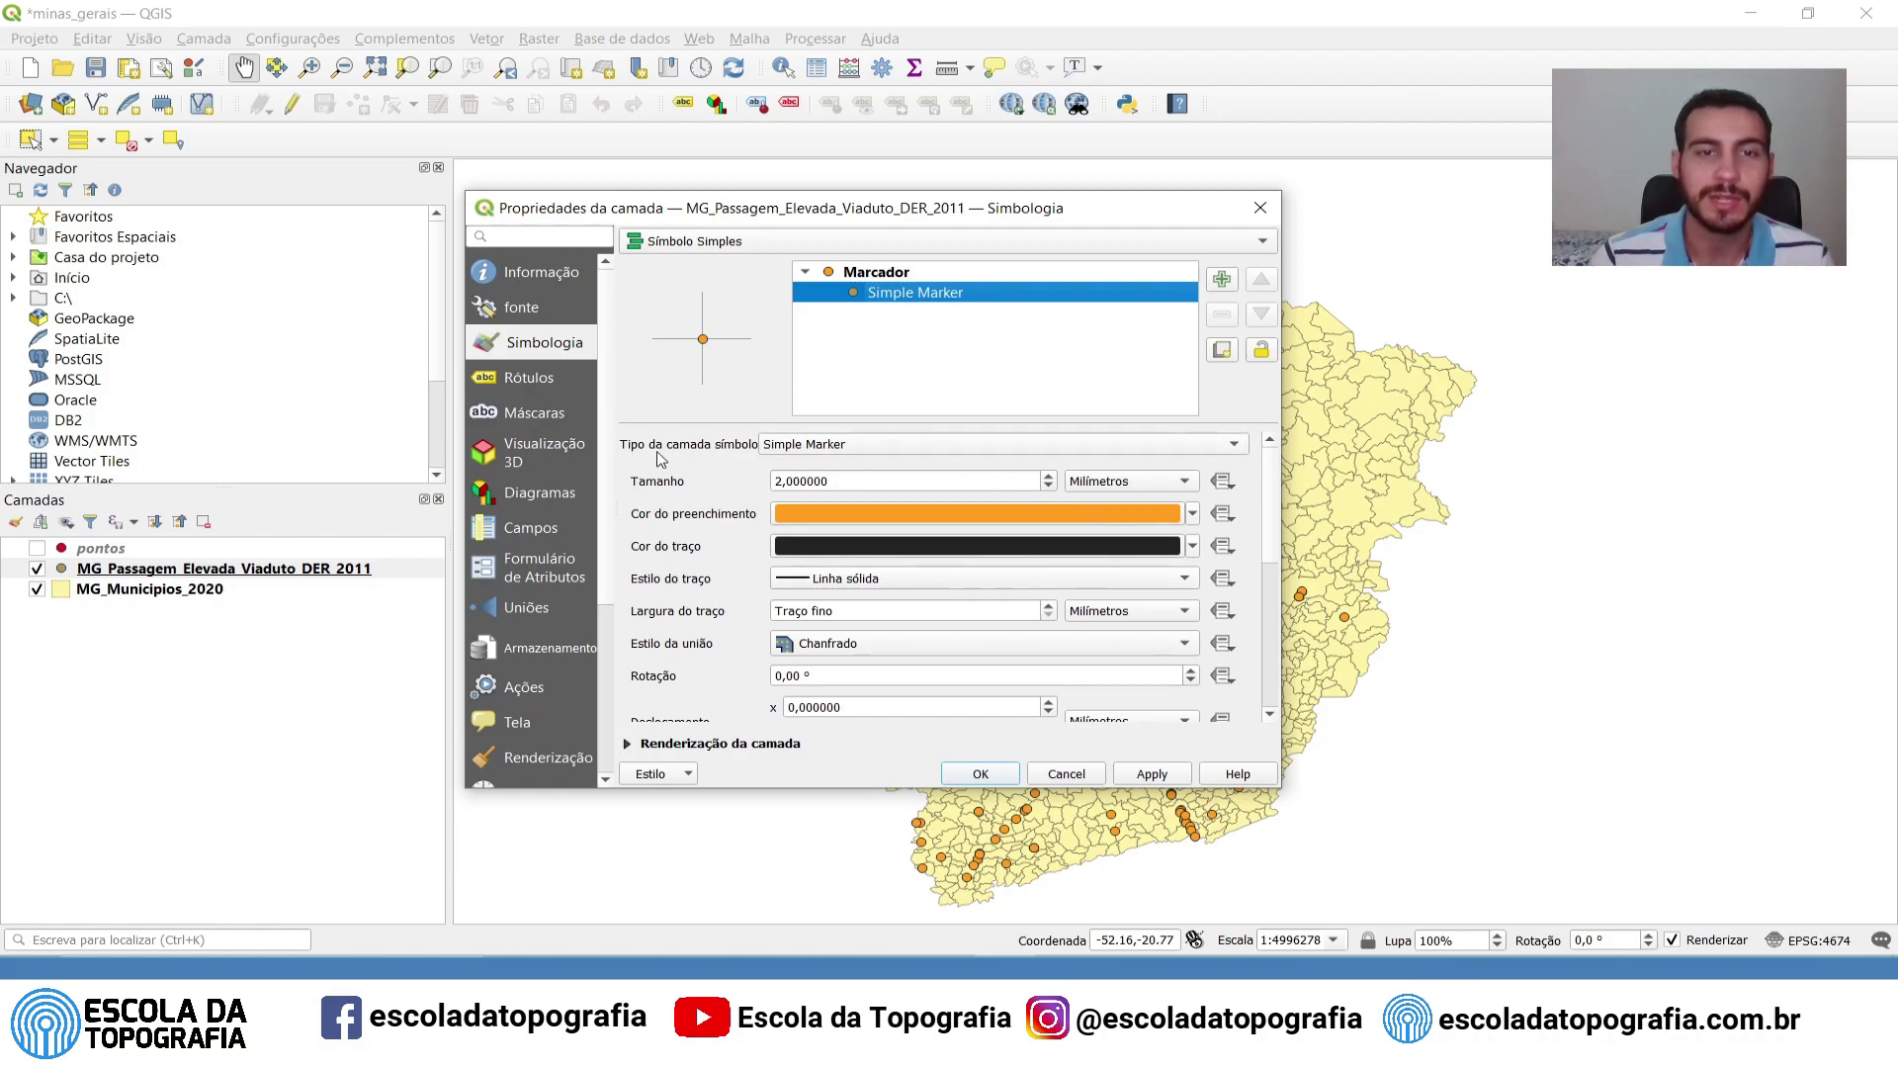
left_click(1064, 445)
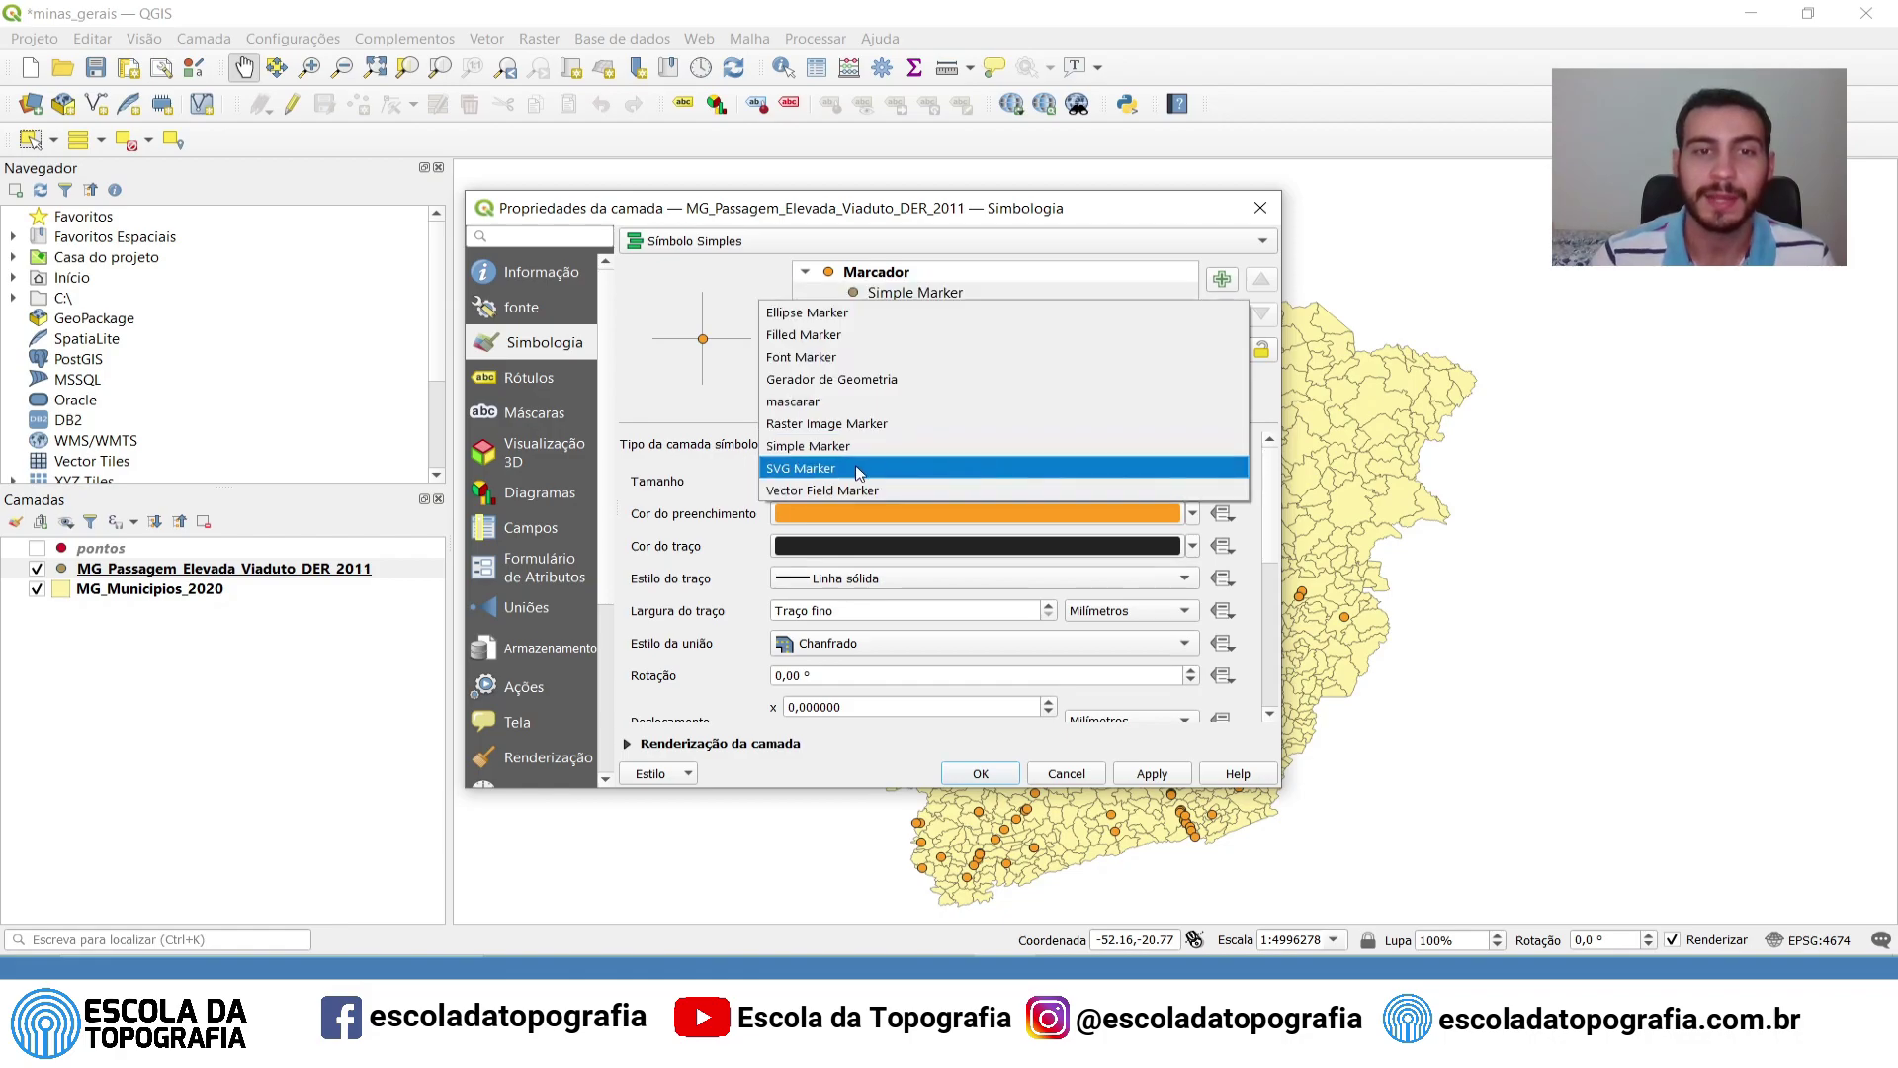
left_click(911, 470)
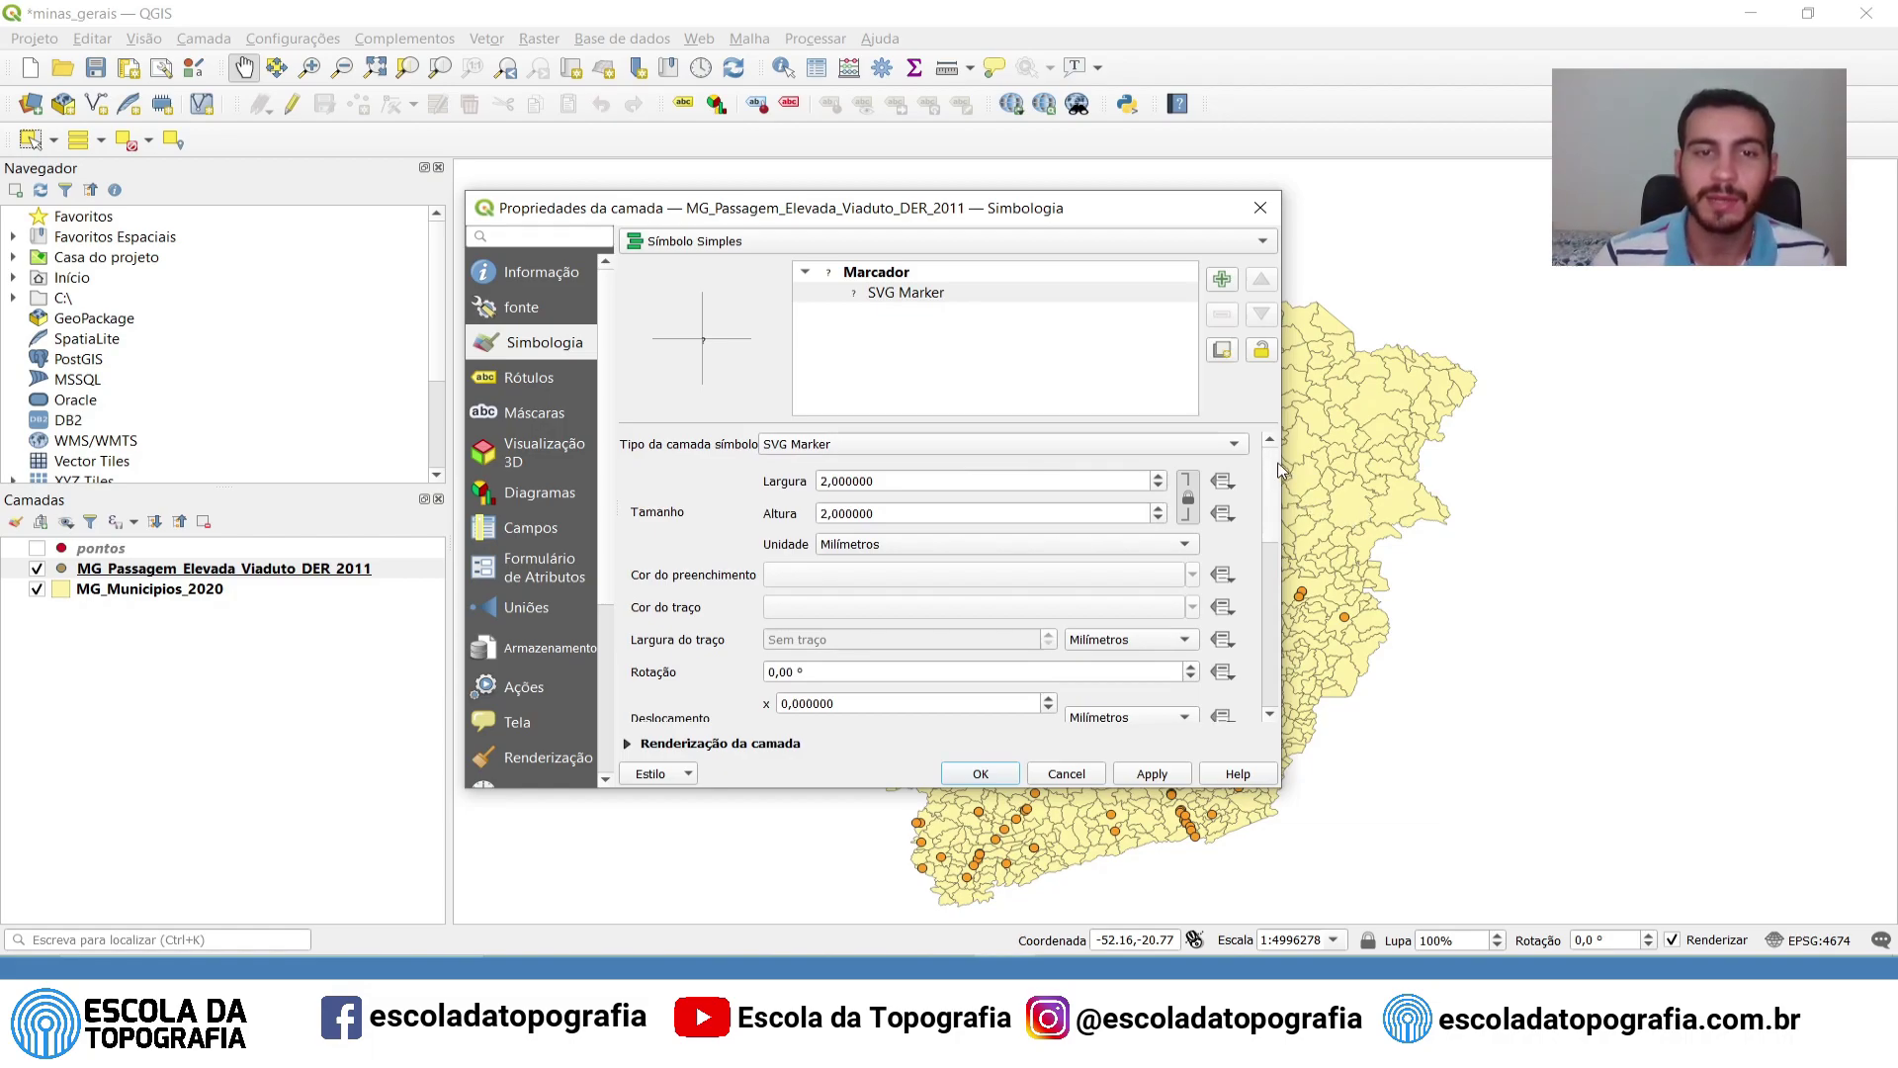
Choose the shopping_car.svg image as the layer's marker and accept the layer properties
left_click_drag(1277, 460, 1289, 593)
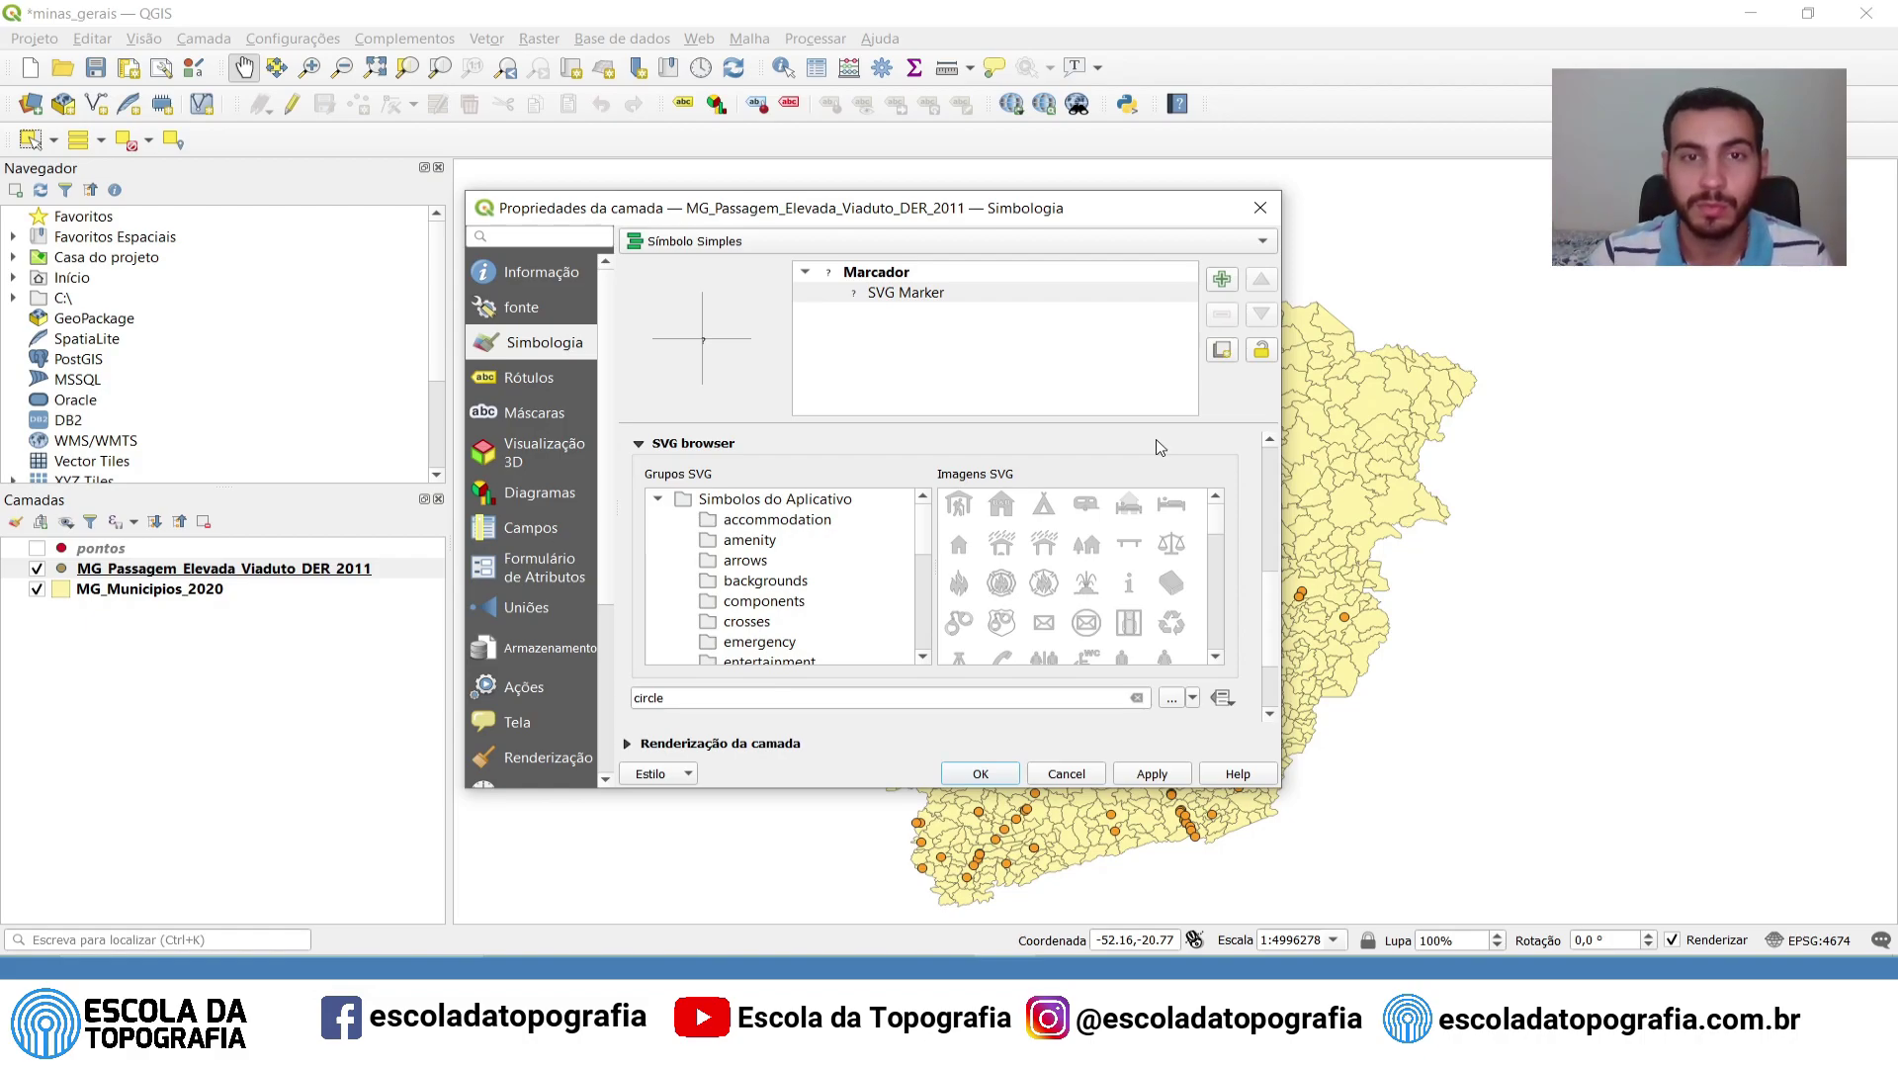
left_click(1182, 549)
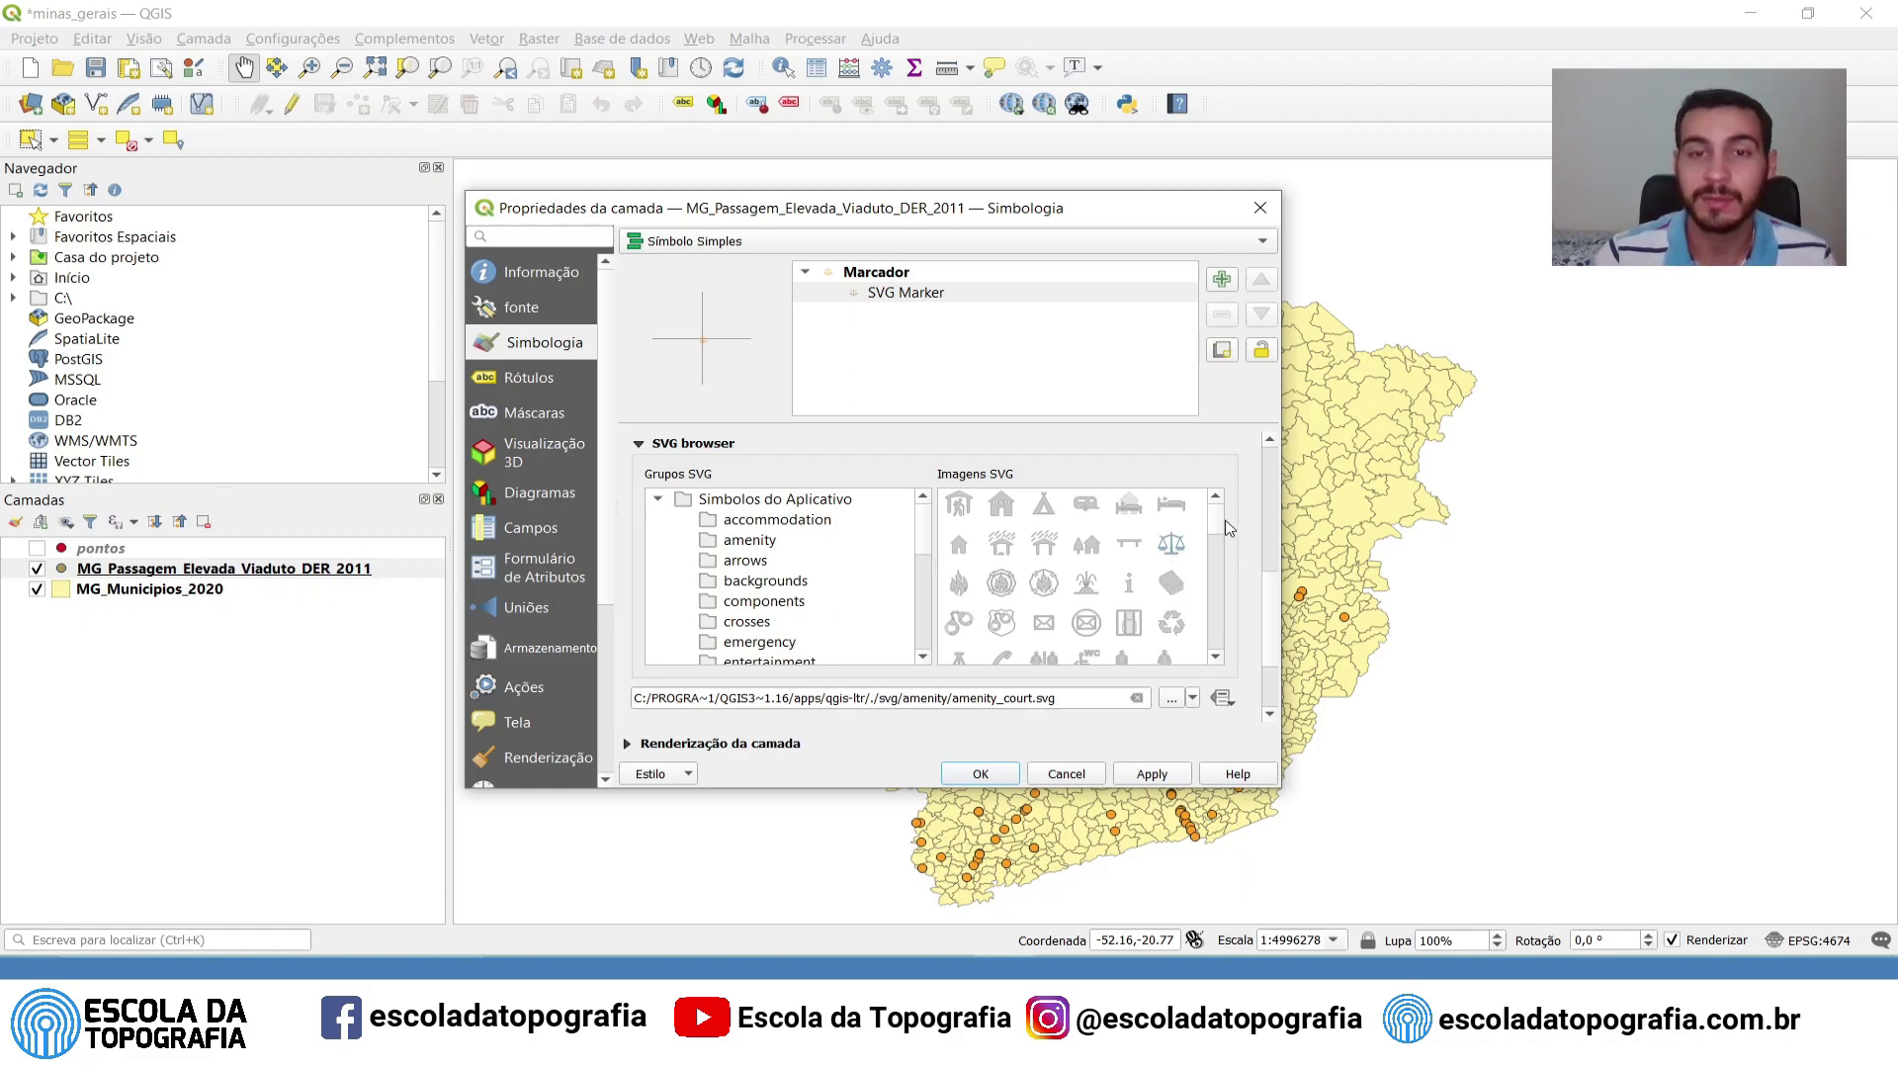
scroll(1218, 550, "down", 3)
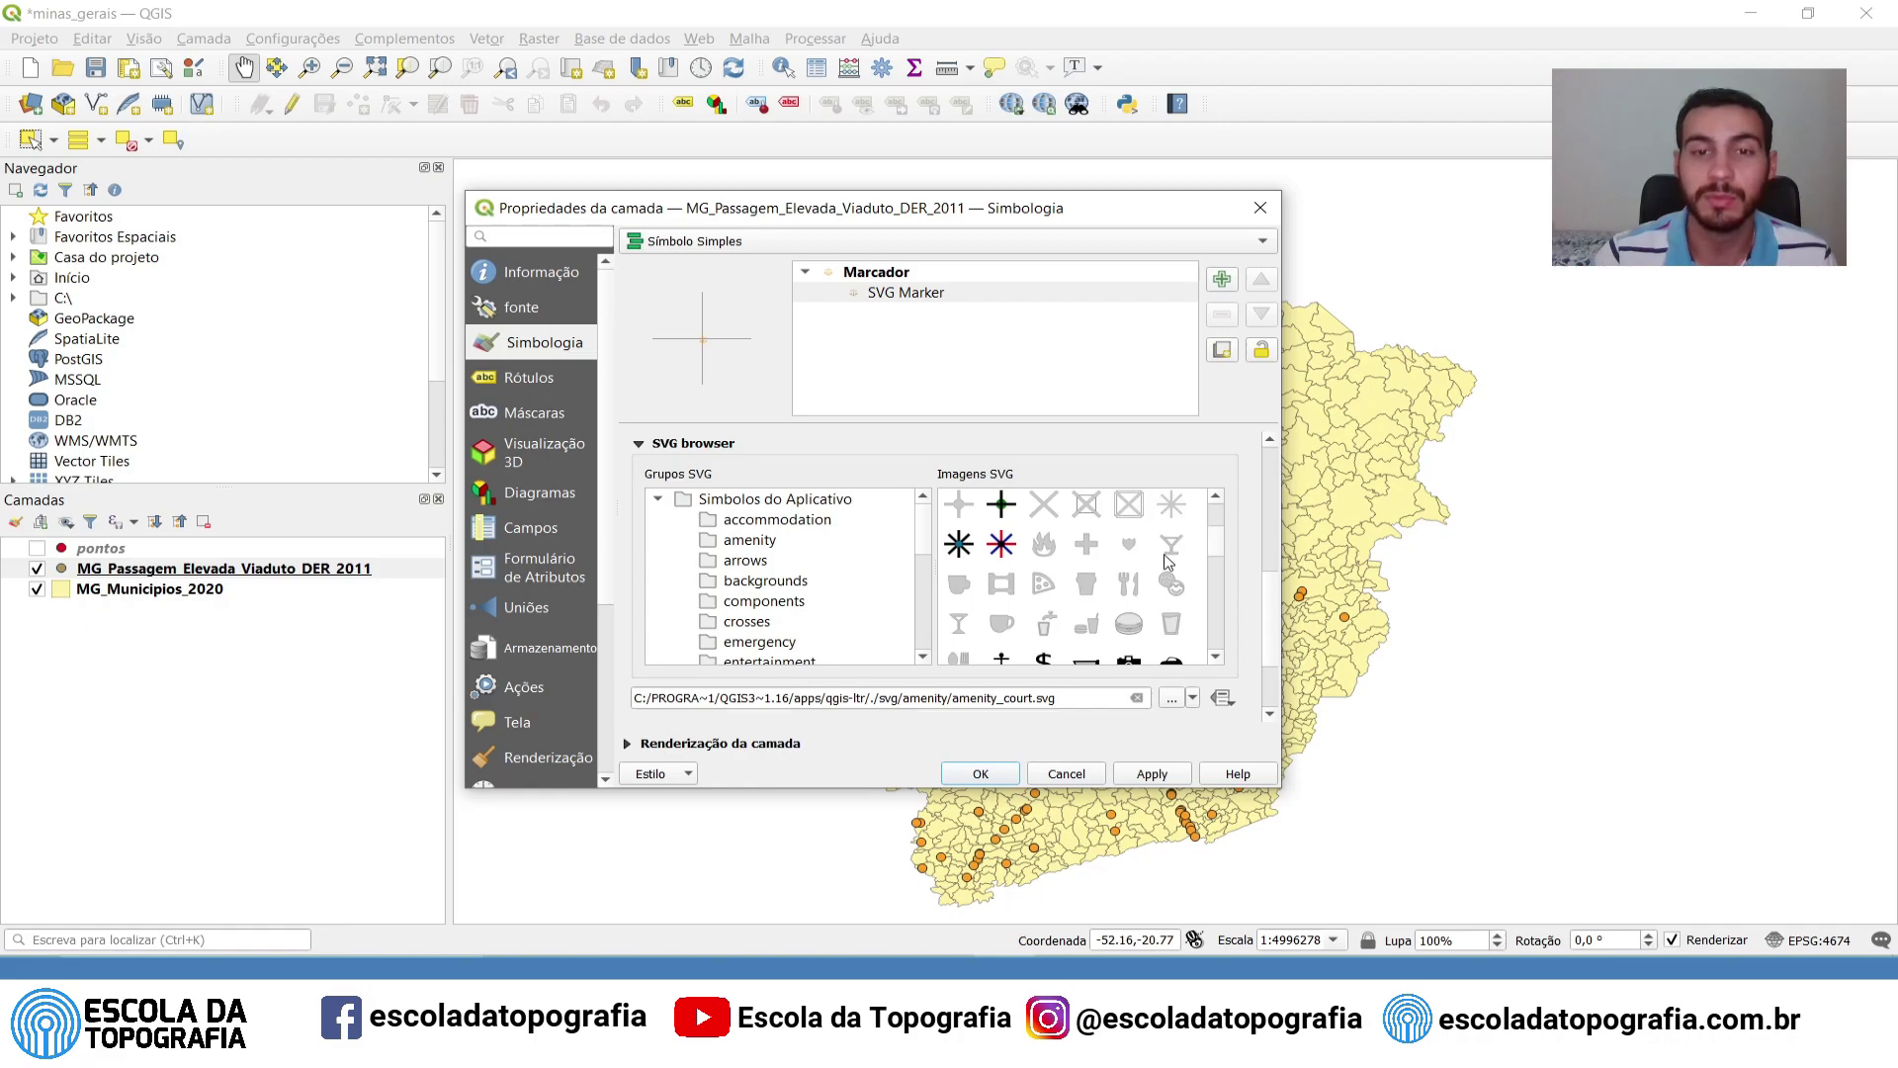
scroll(1218, 550, "down", 5)
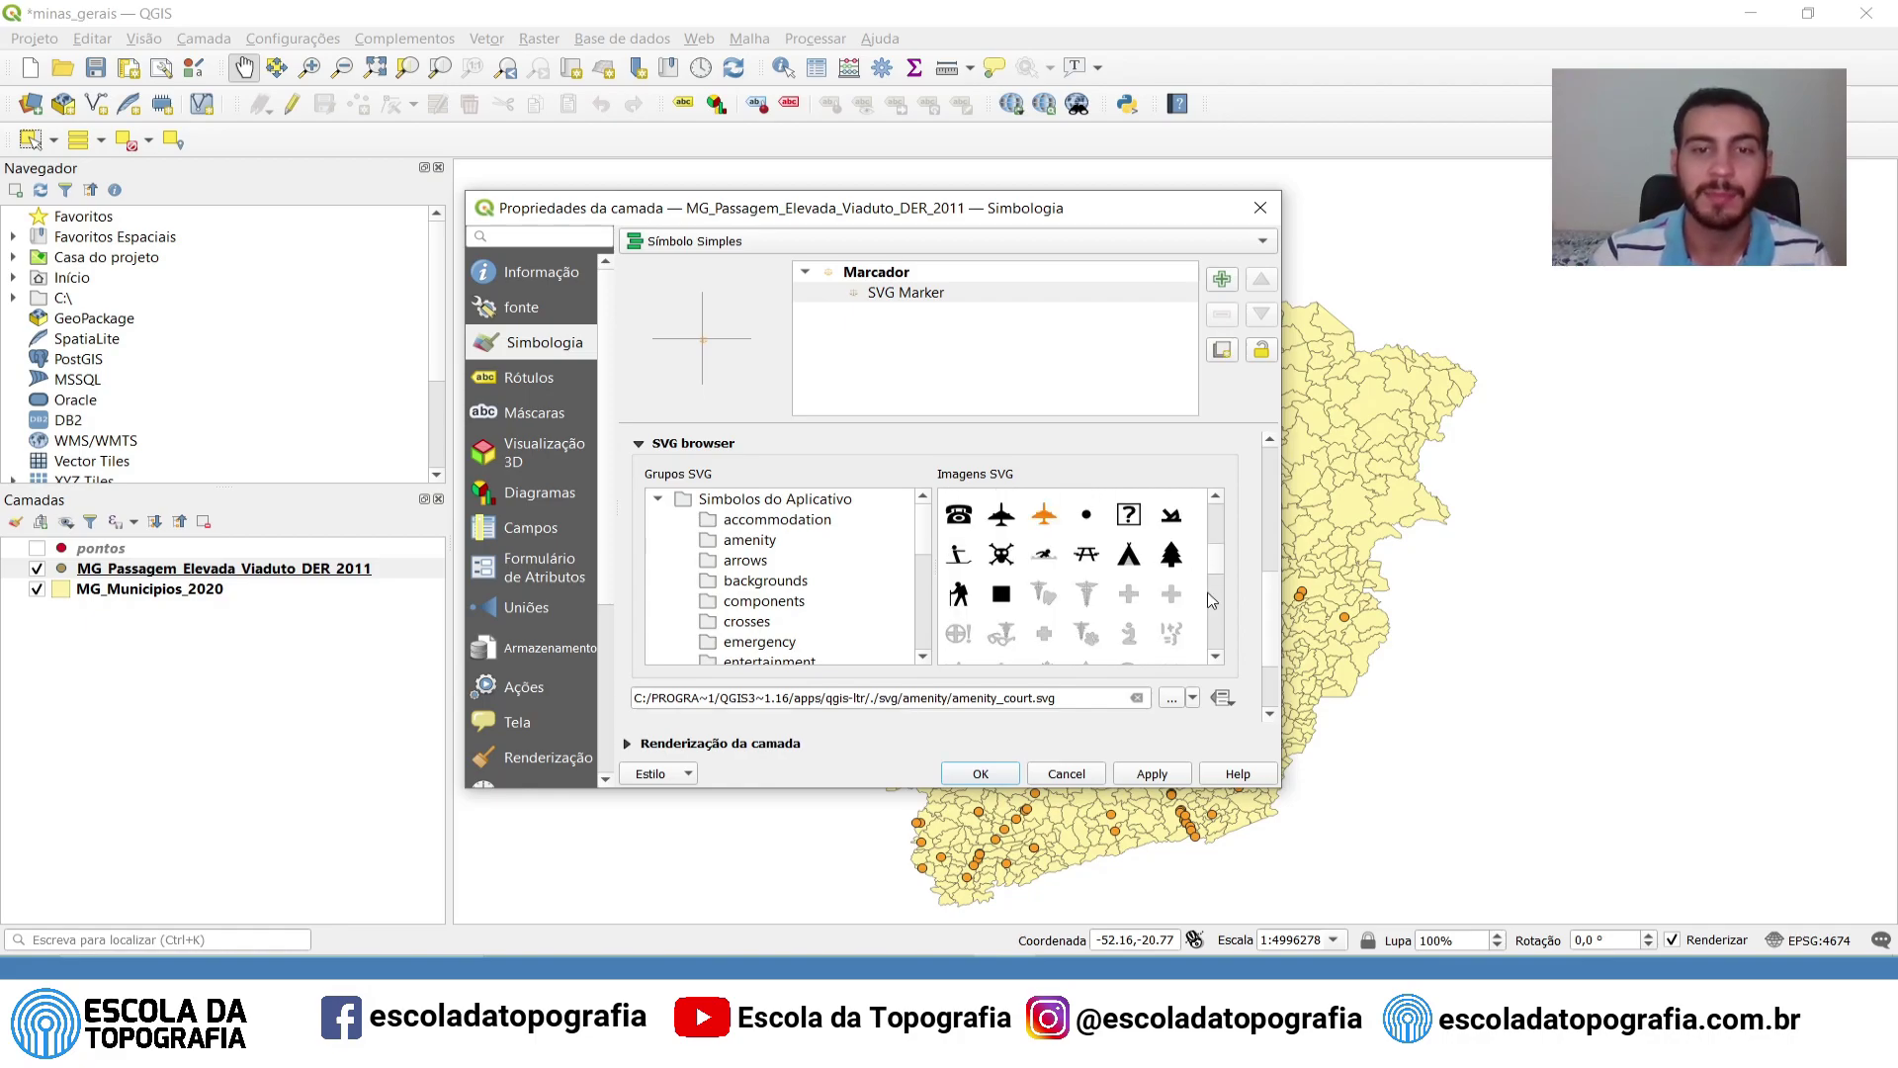
scroll(1212, 603, "down", 2)
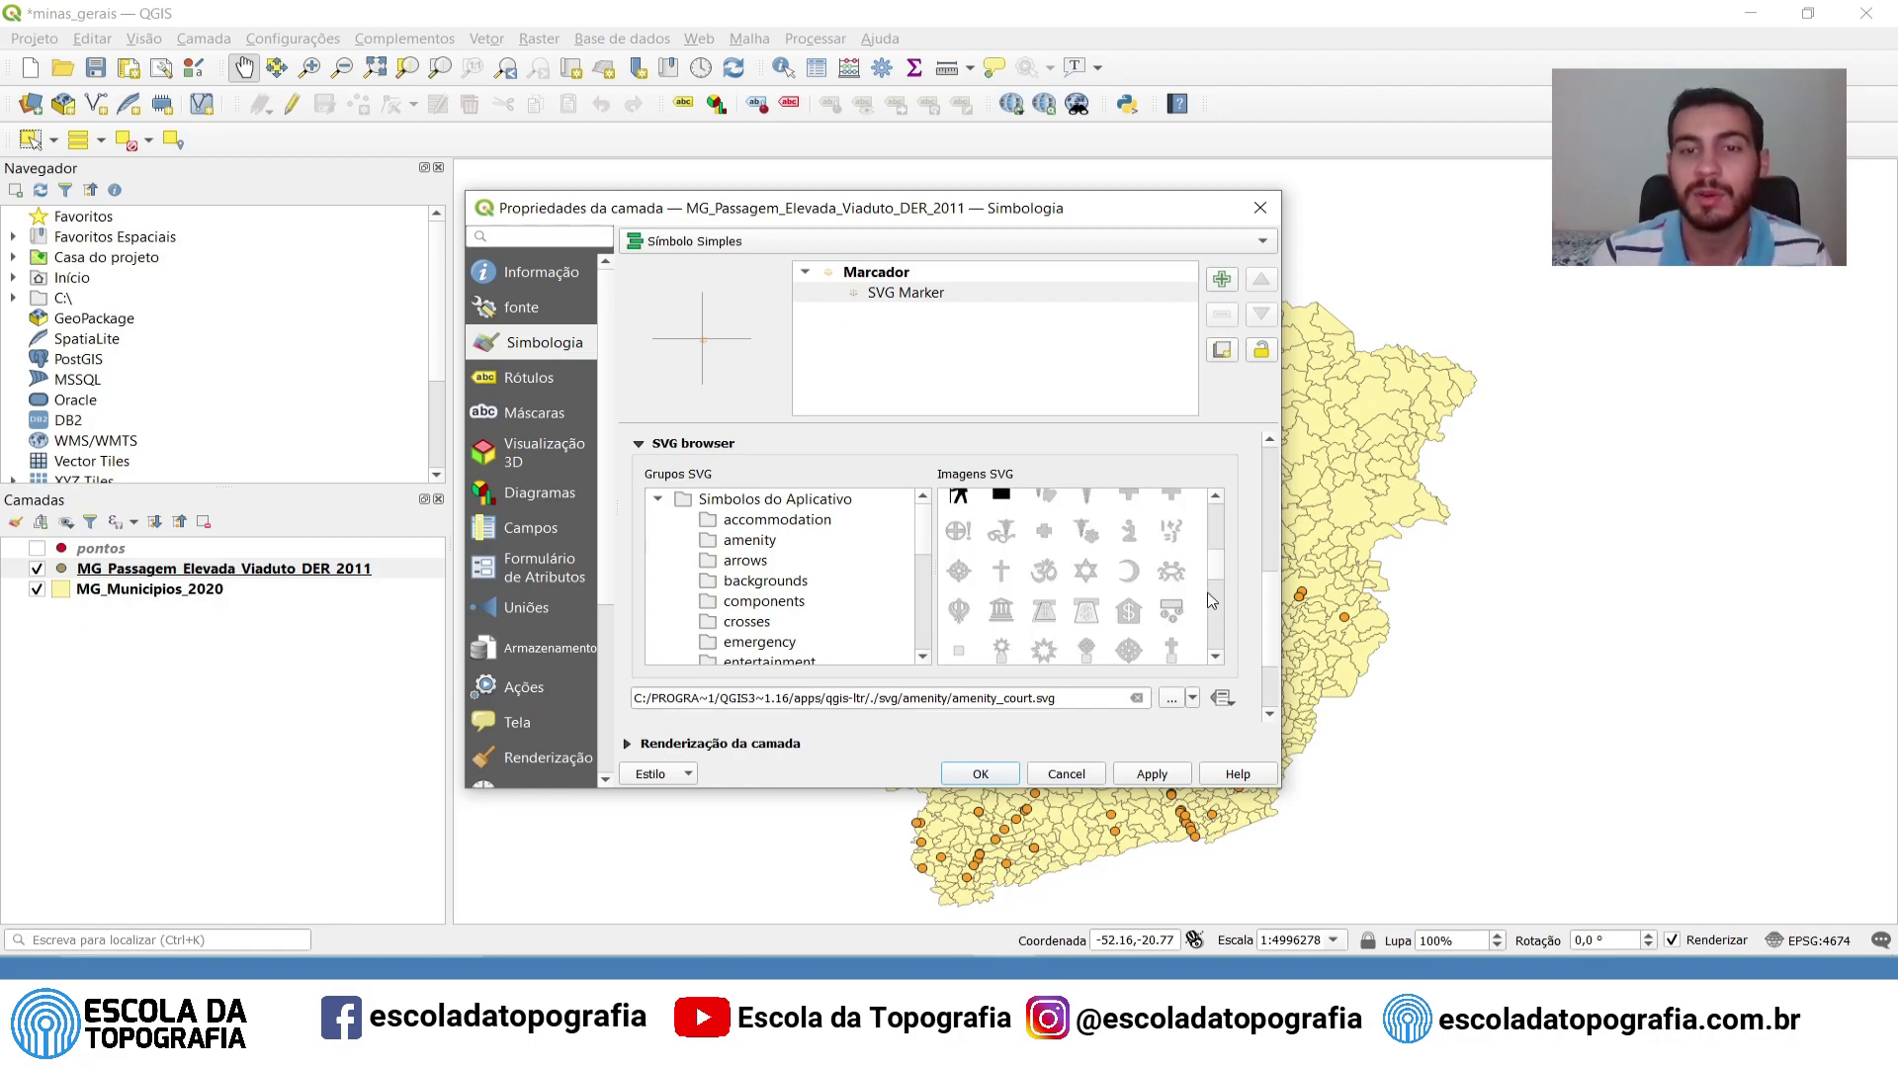
scroll(1212, 603, "down", 3)
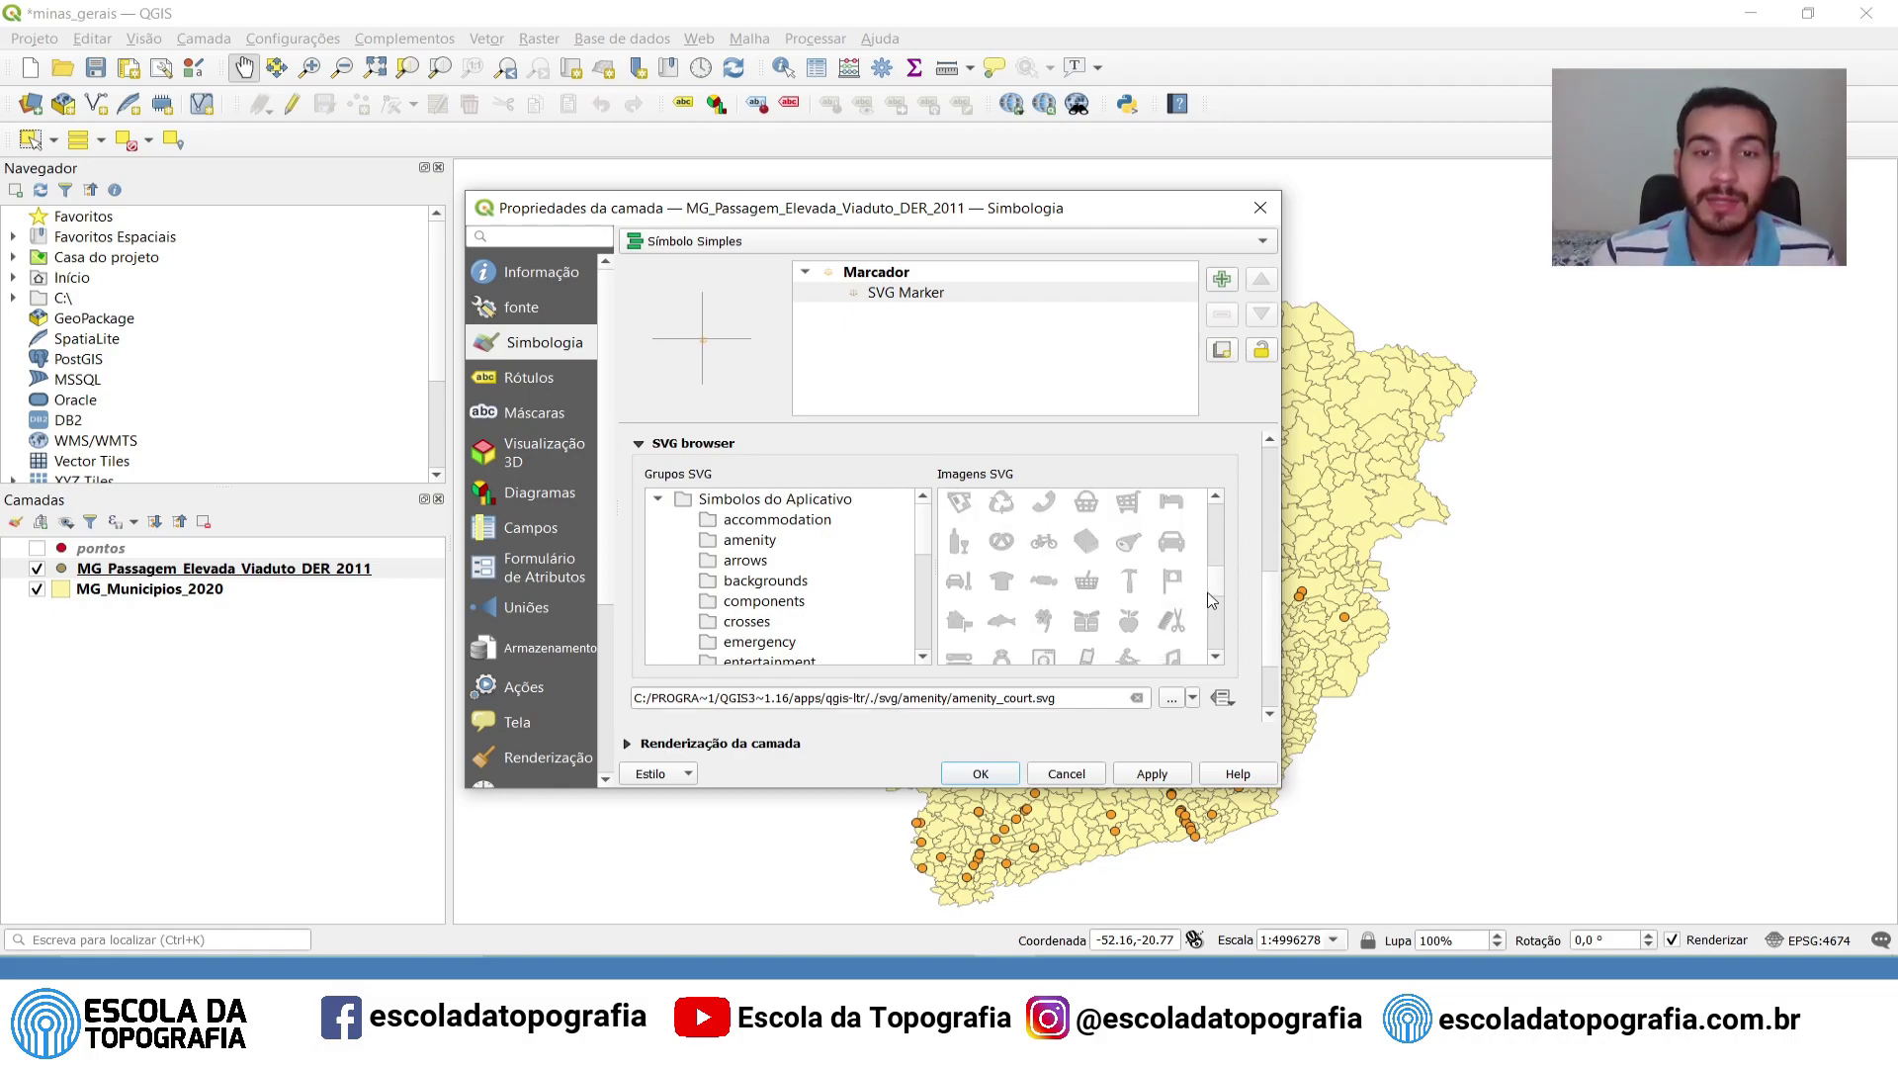
left_click(1182, 547)
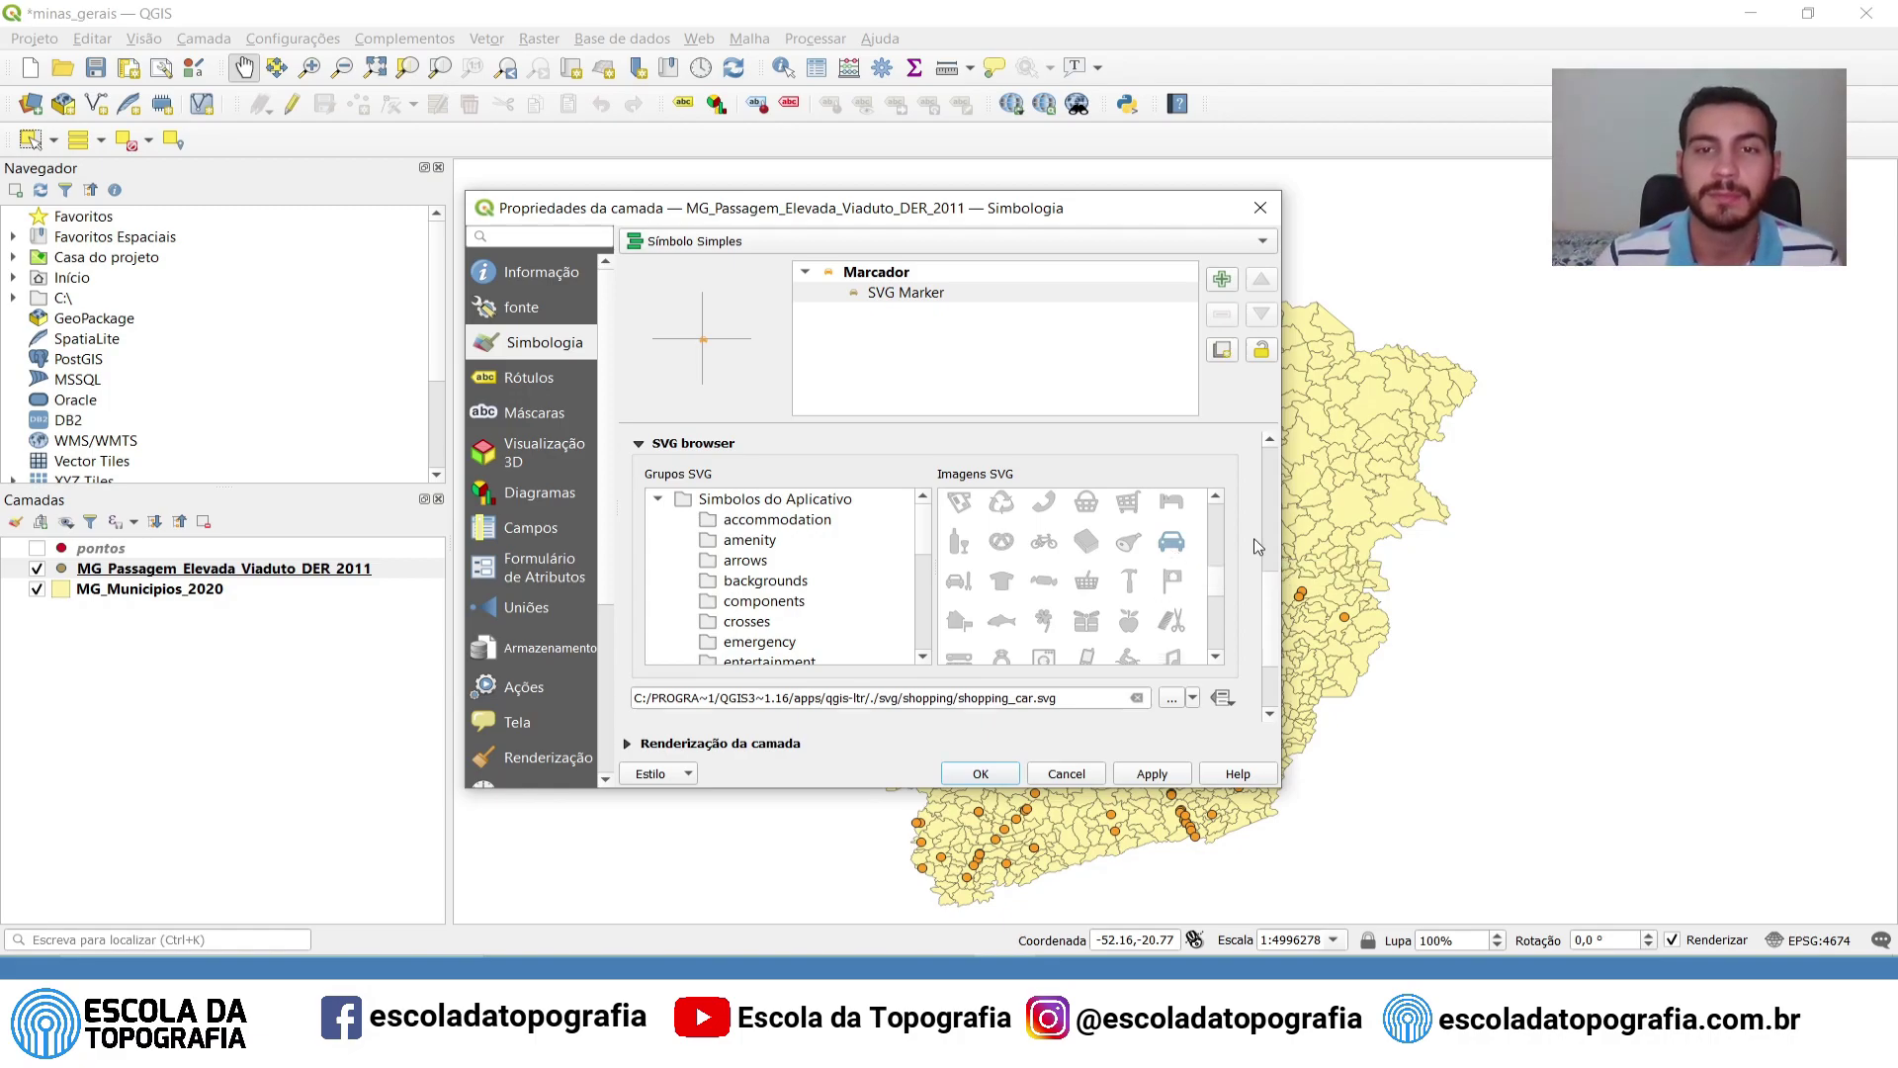
left_click(981, 775)
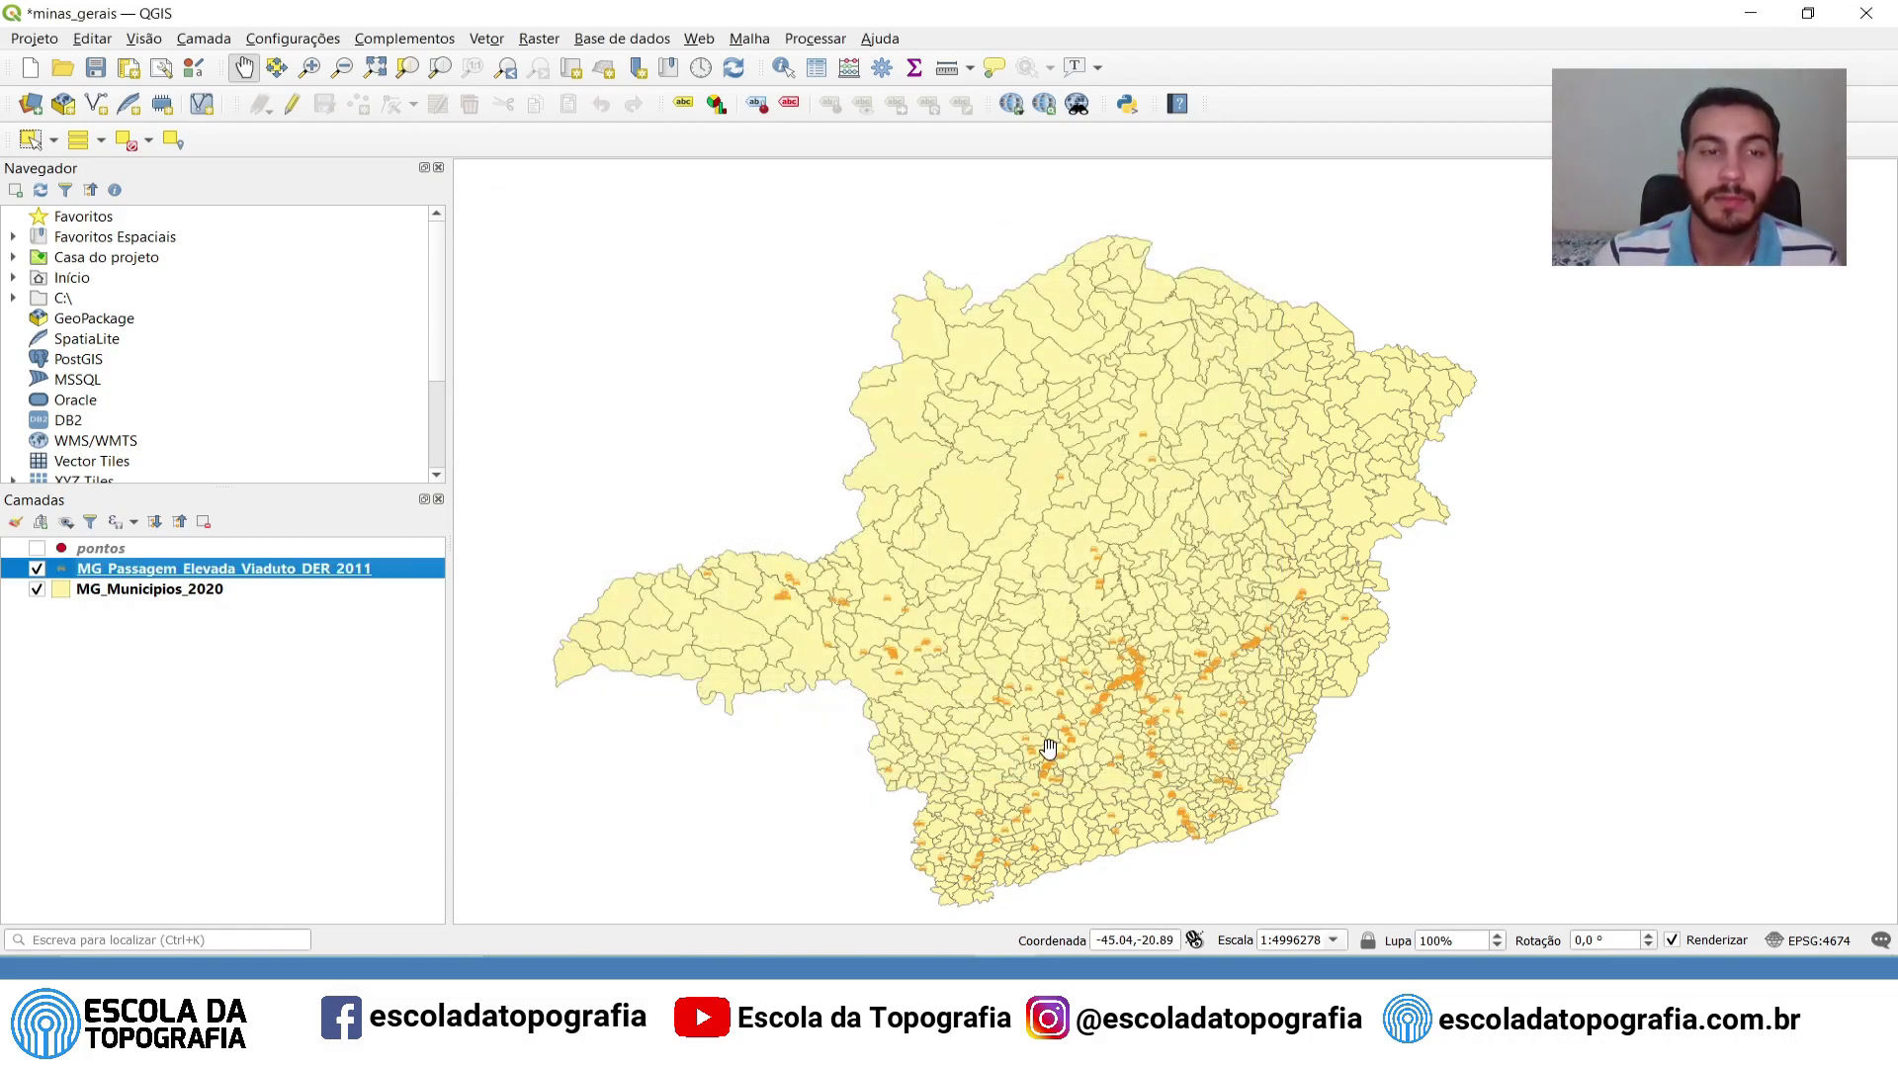
Examine how the car markers display on the Minas Gerais map at close and statewide scales
scroll(1204, 651, "up", 9)
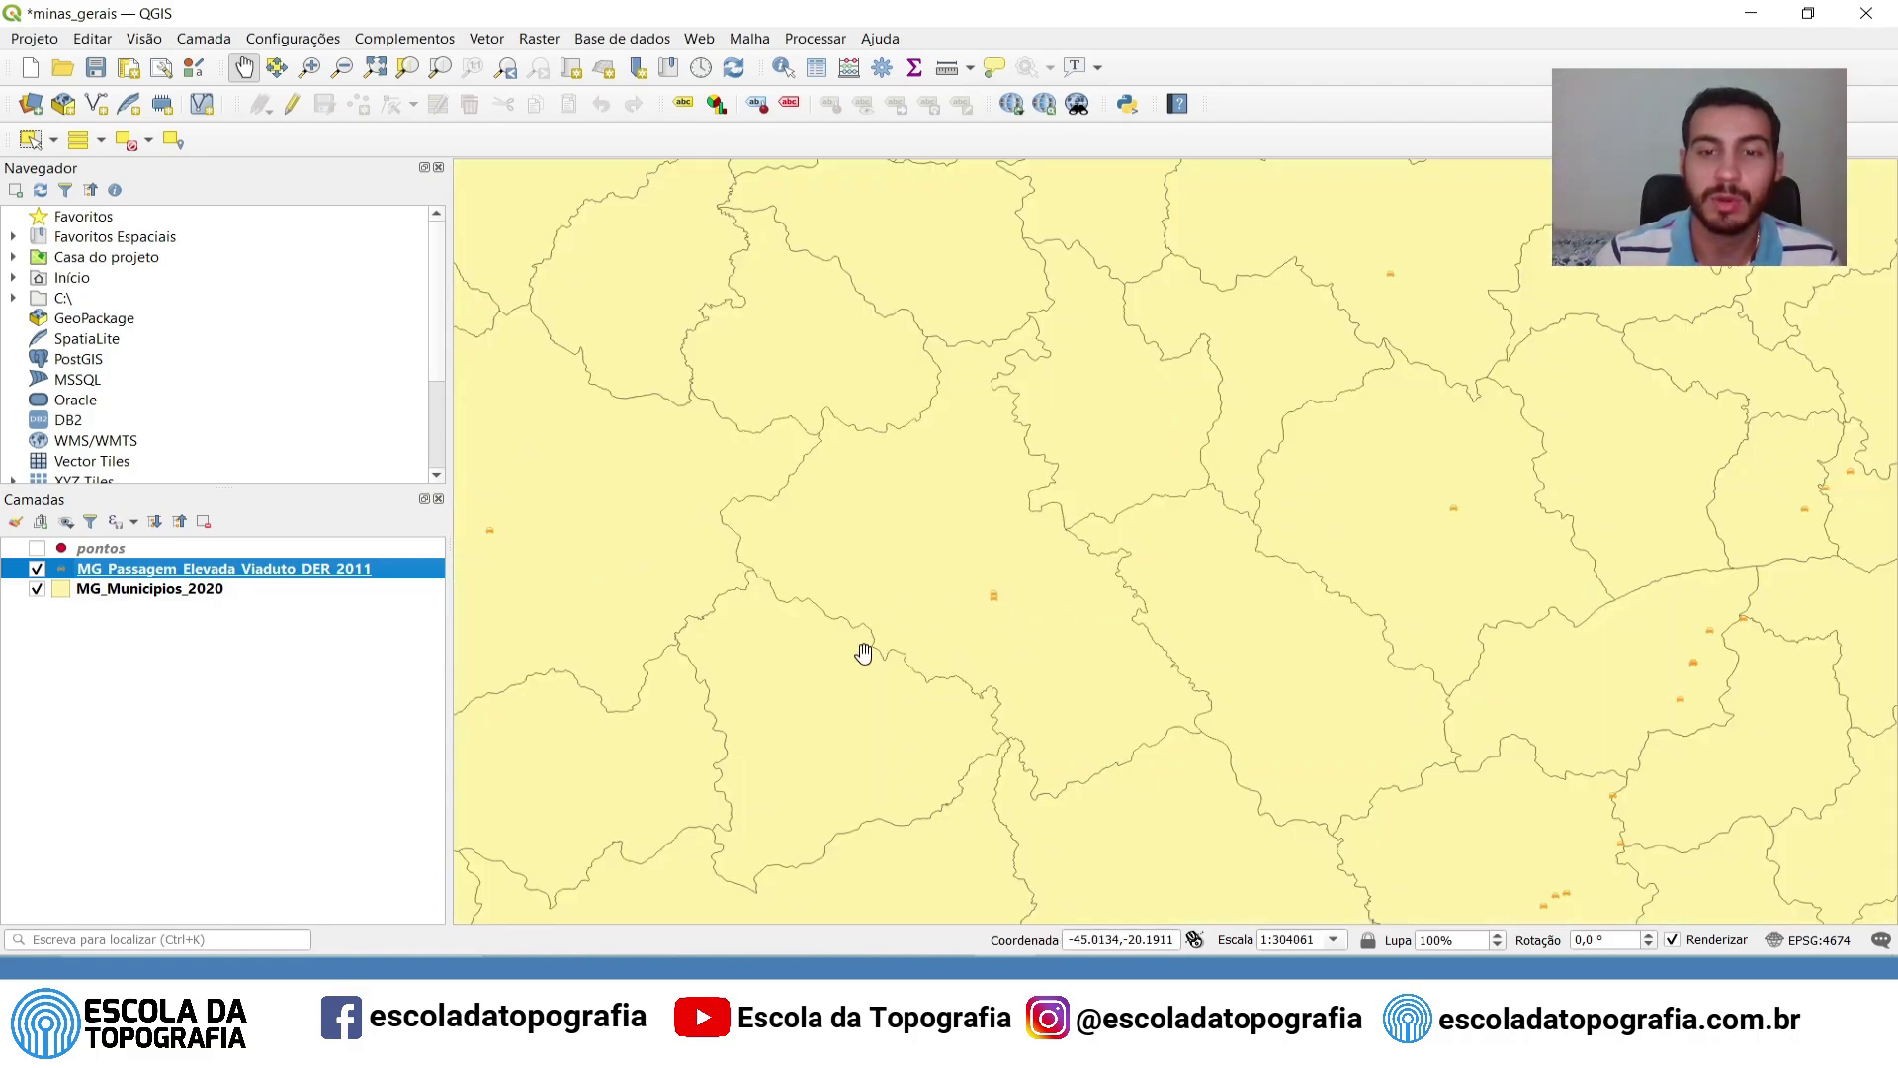
scroll(990, 617, "up", 1)
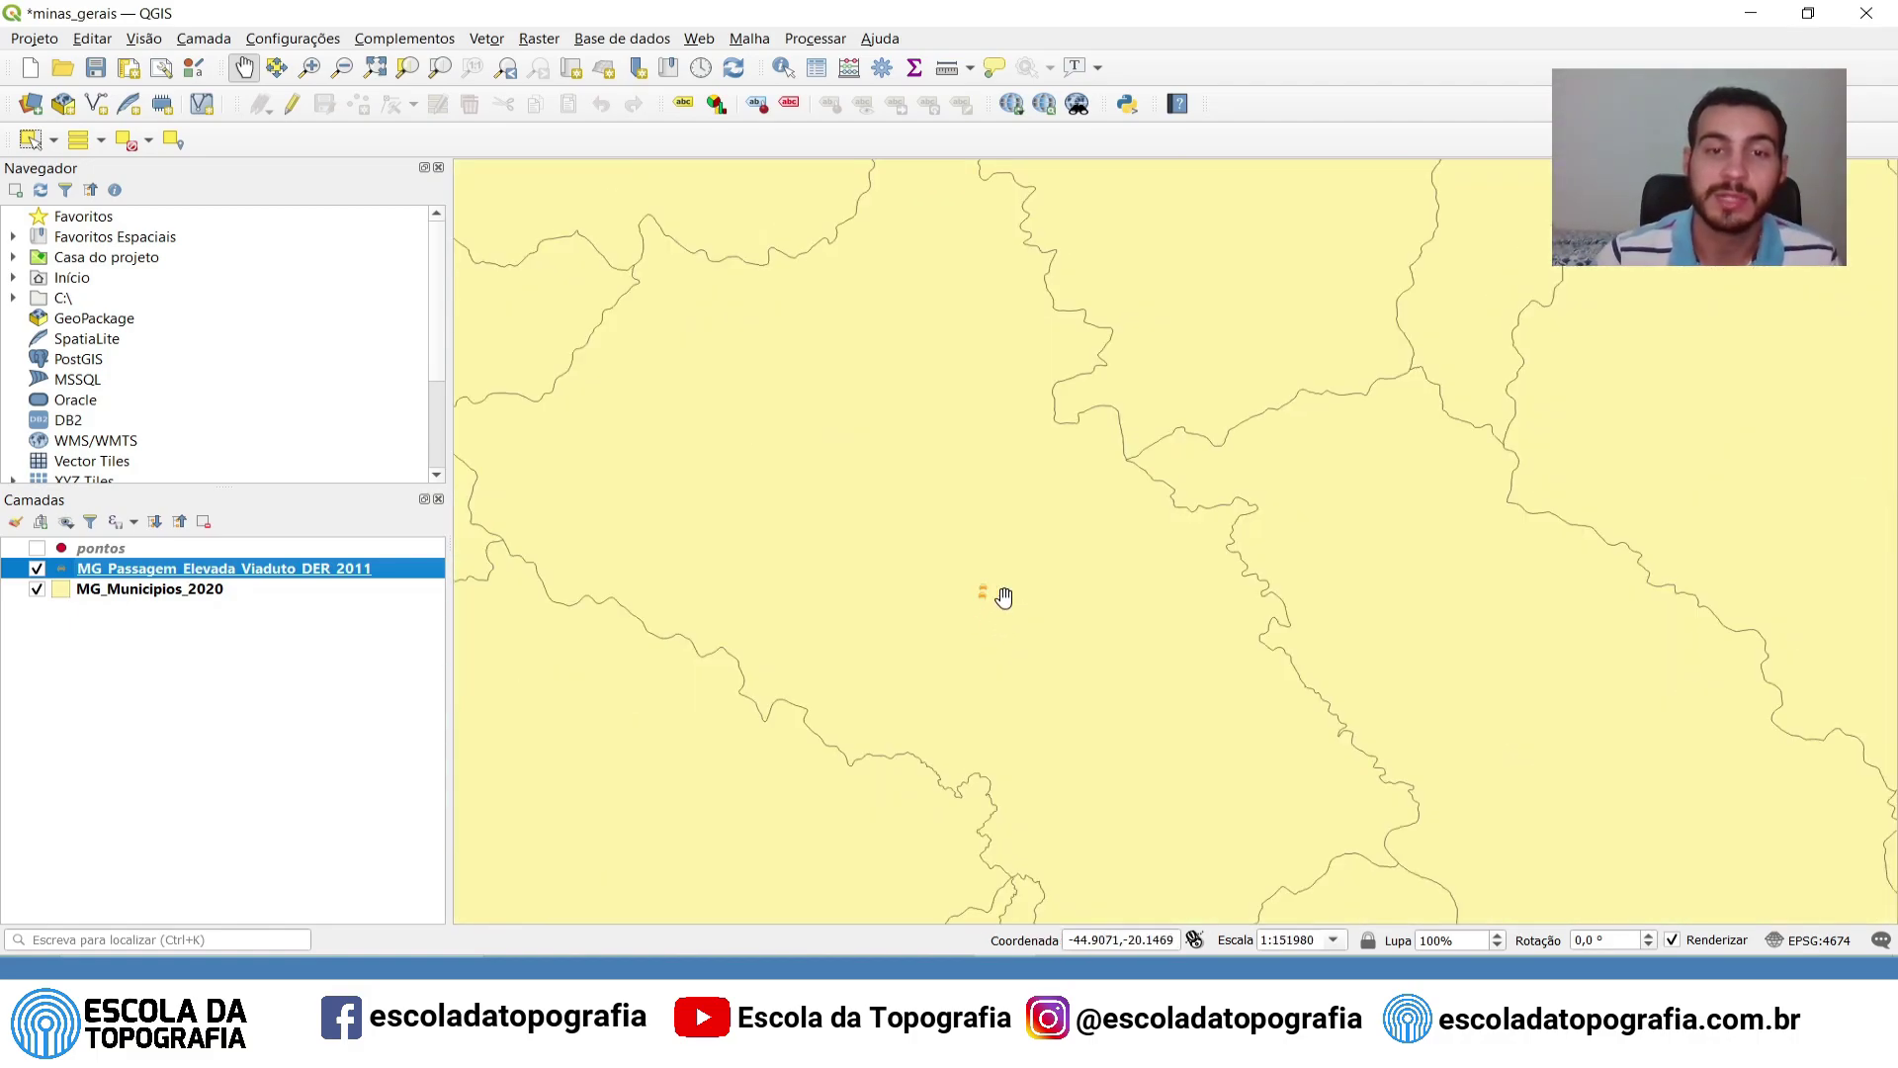
scroll(997, 600, "down", 3)
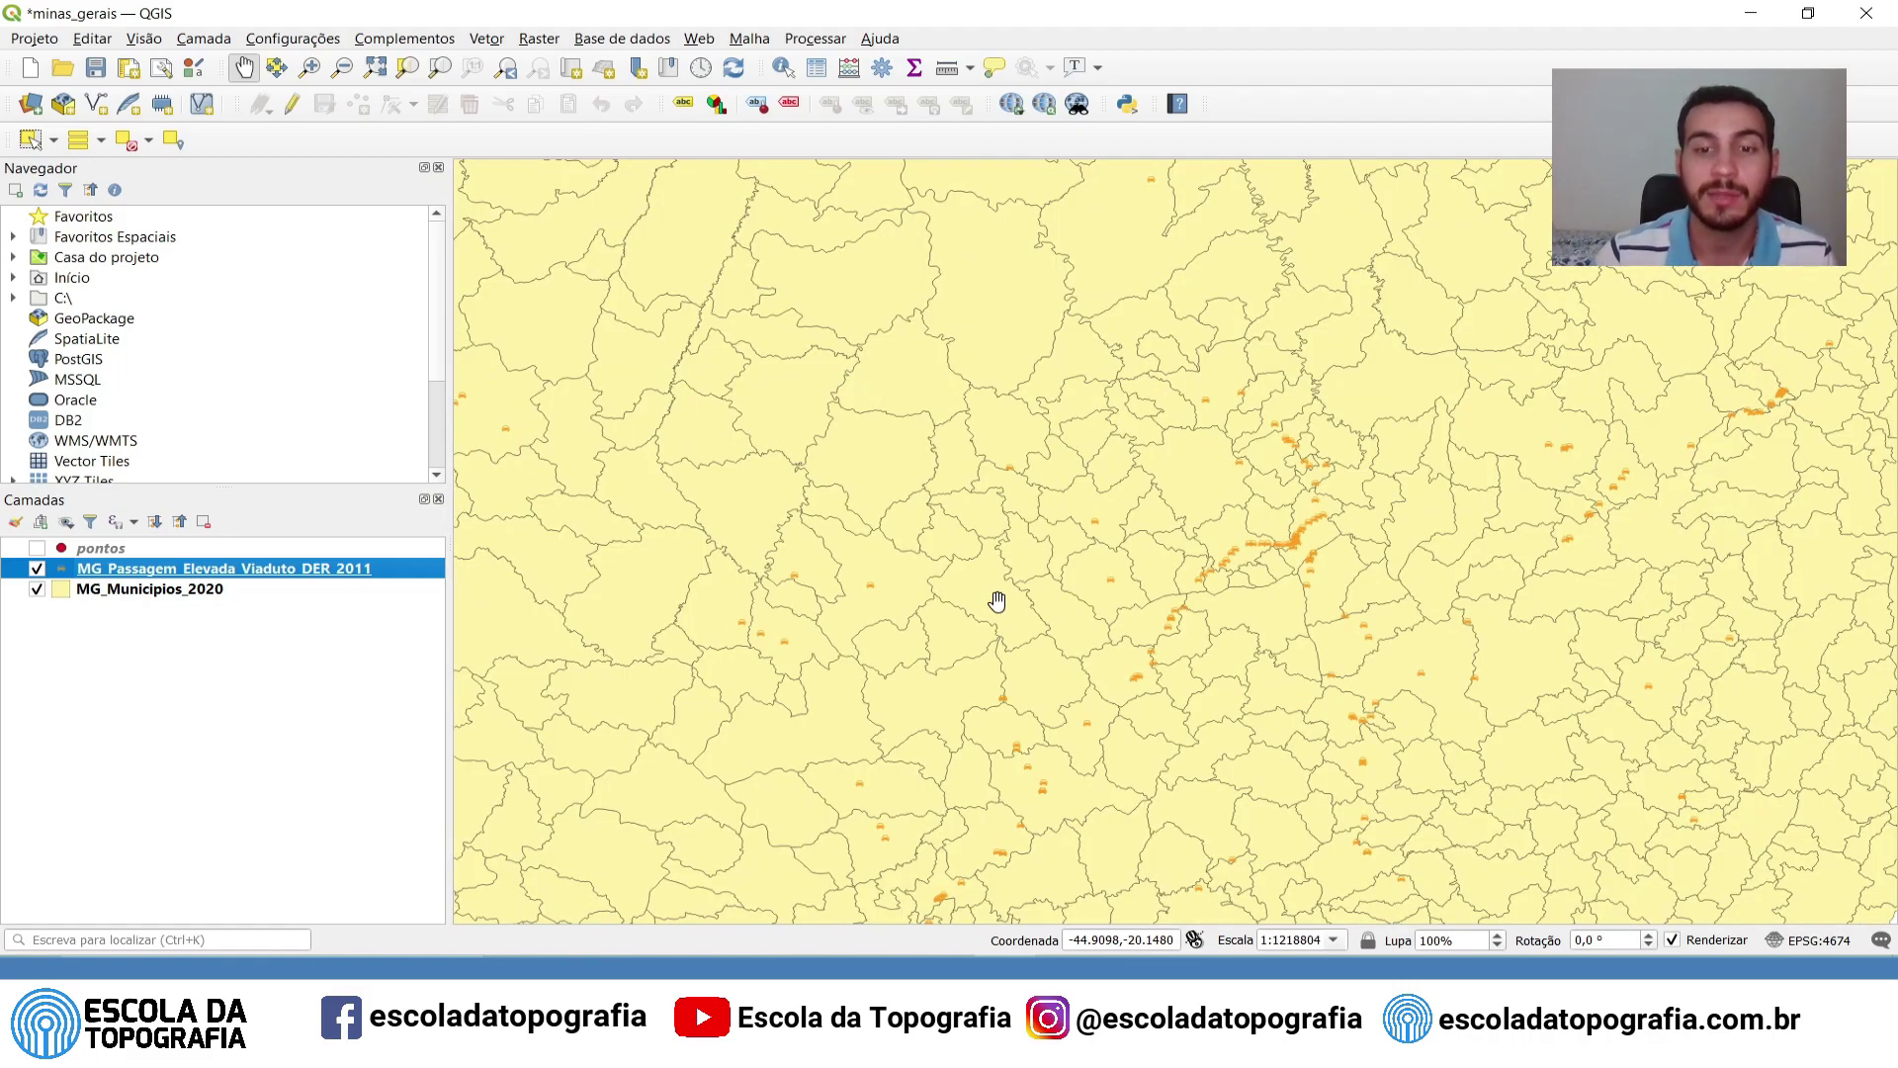
scroll(1028, 588, "down", 1)
scroll(1176, 627, "down", 1)
scroll(1177, 627, "down", 1)
scroll(1181, 623, "up", 1)
scroll(1184, 621, "up", 6)
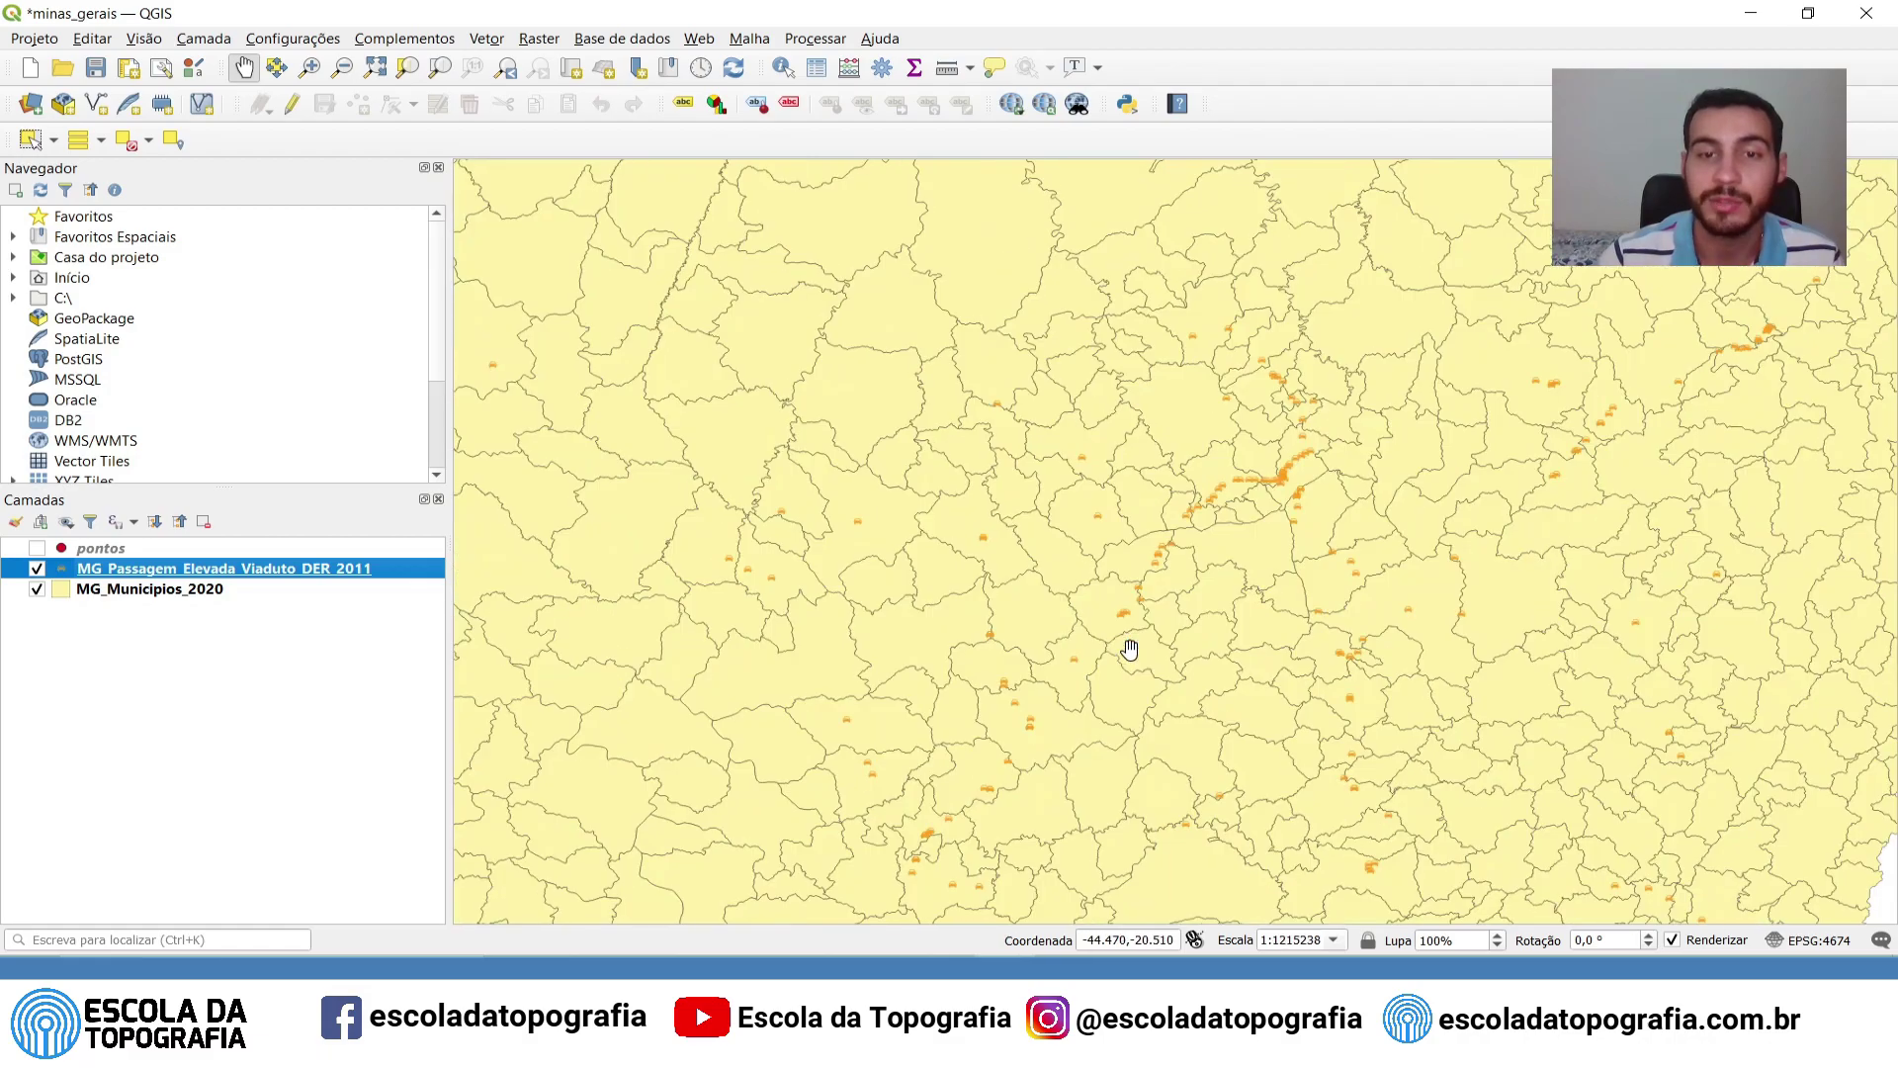
scroll(1101, 318, "up", 2)
scroll(1102, 501, "down", 1)
scroll(1165, 454, "down", 2)
scroll(1167, 456, "down", 5)
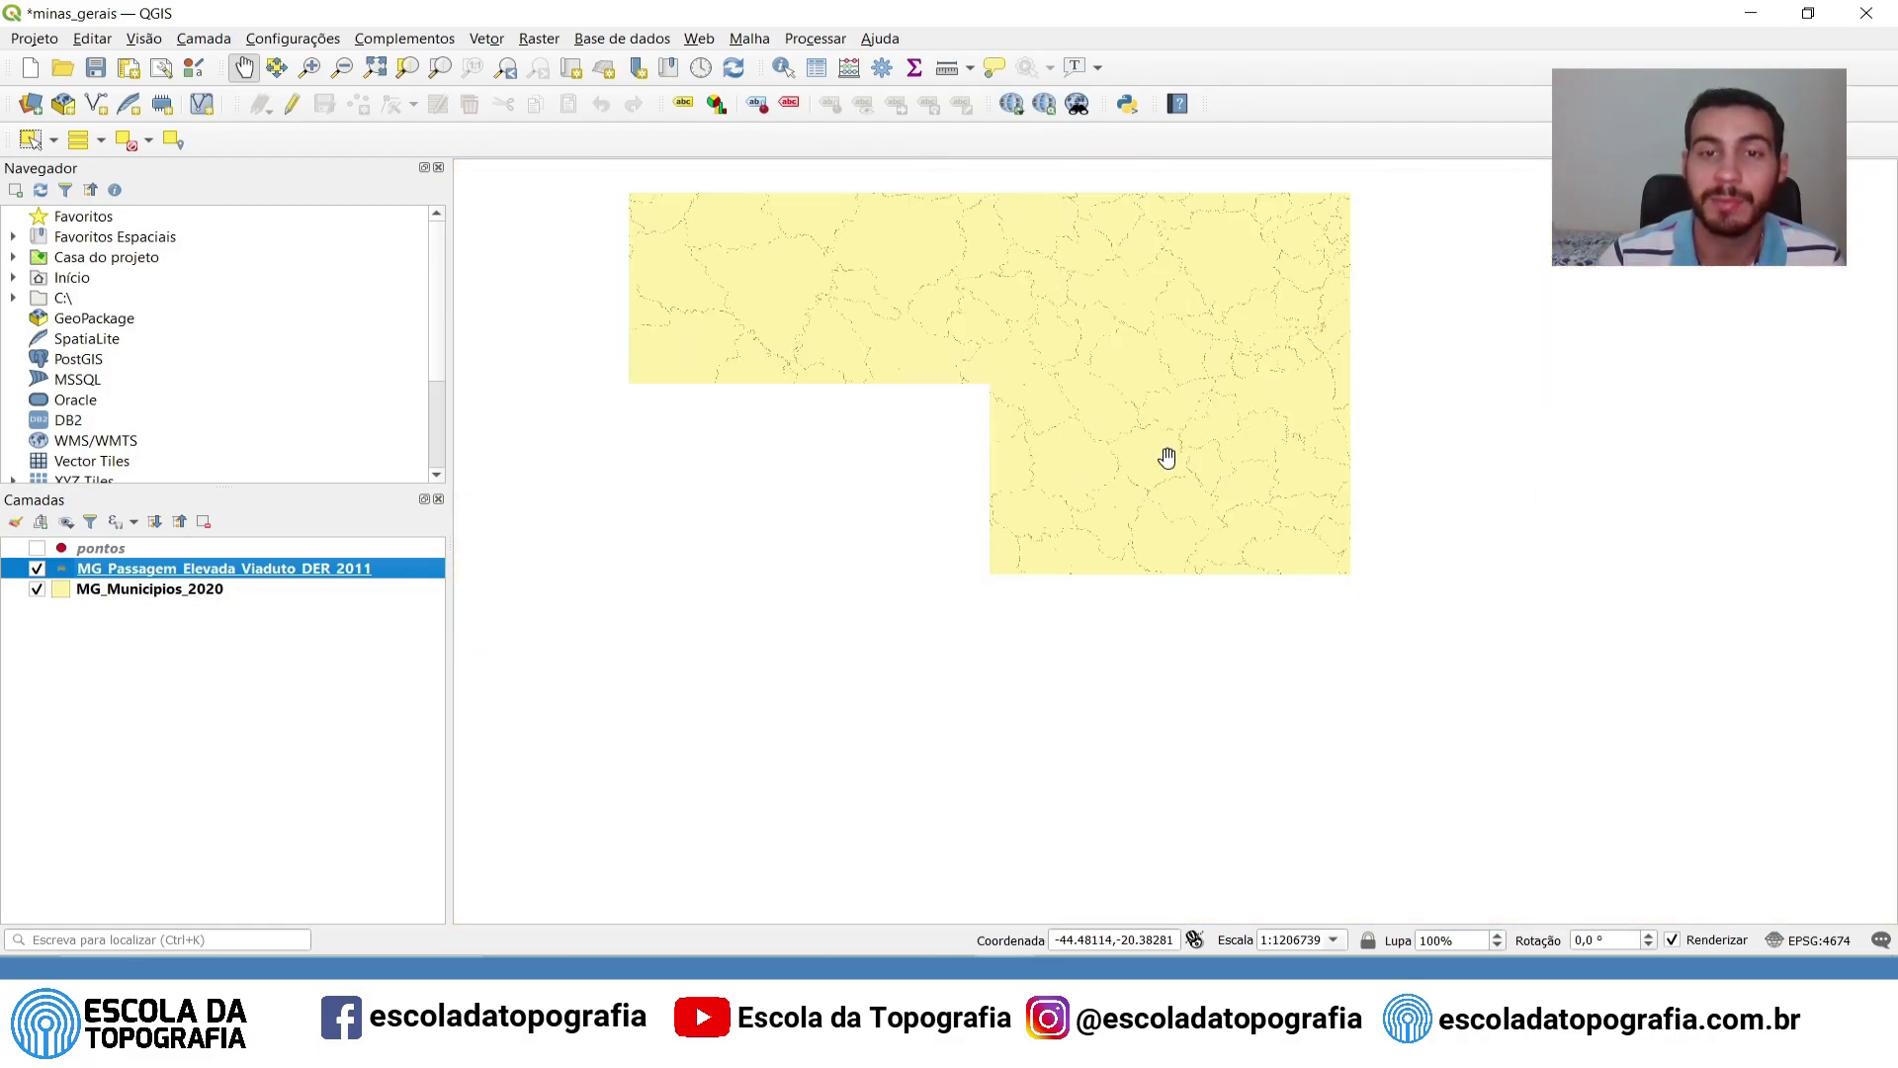
left_click_drag(1186, 522, 1165, 576)
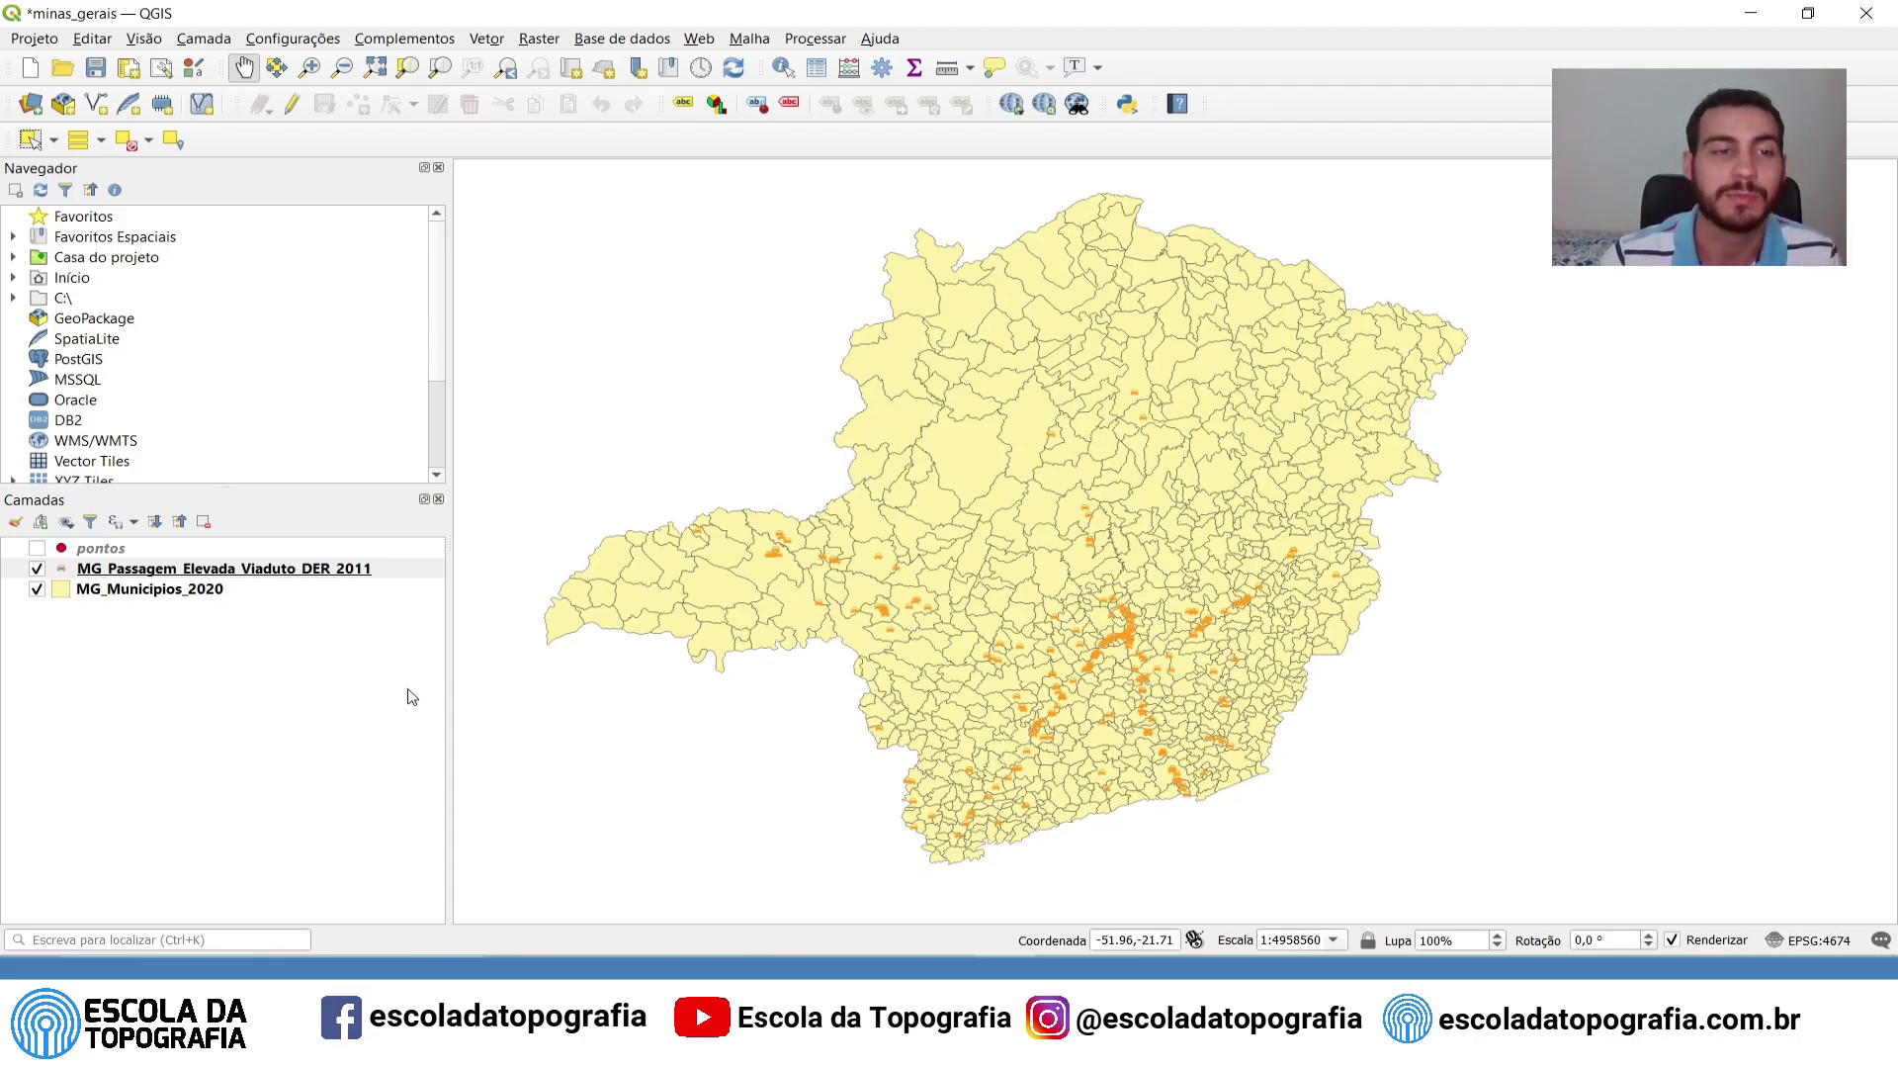
Open the SVG Marker settings of the MG_Passagem_Elevada_Viaduto_DER_2011 layer and review its size, colour, stroke and rotation options
left_click(345, 578)
right_click(345, 578)
left_click(699, 617)
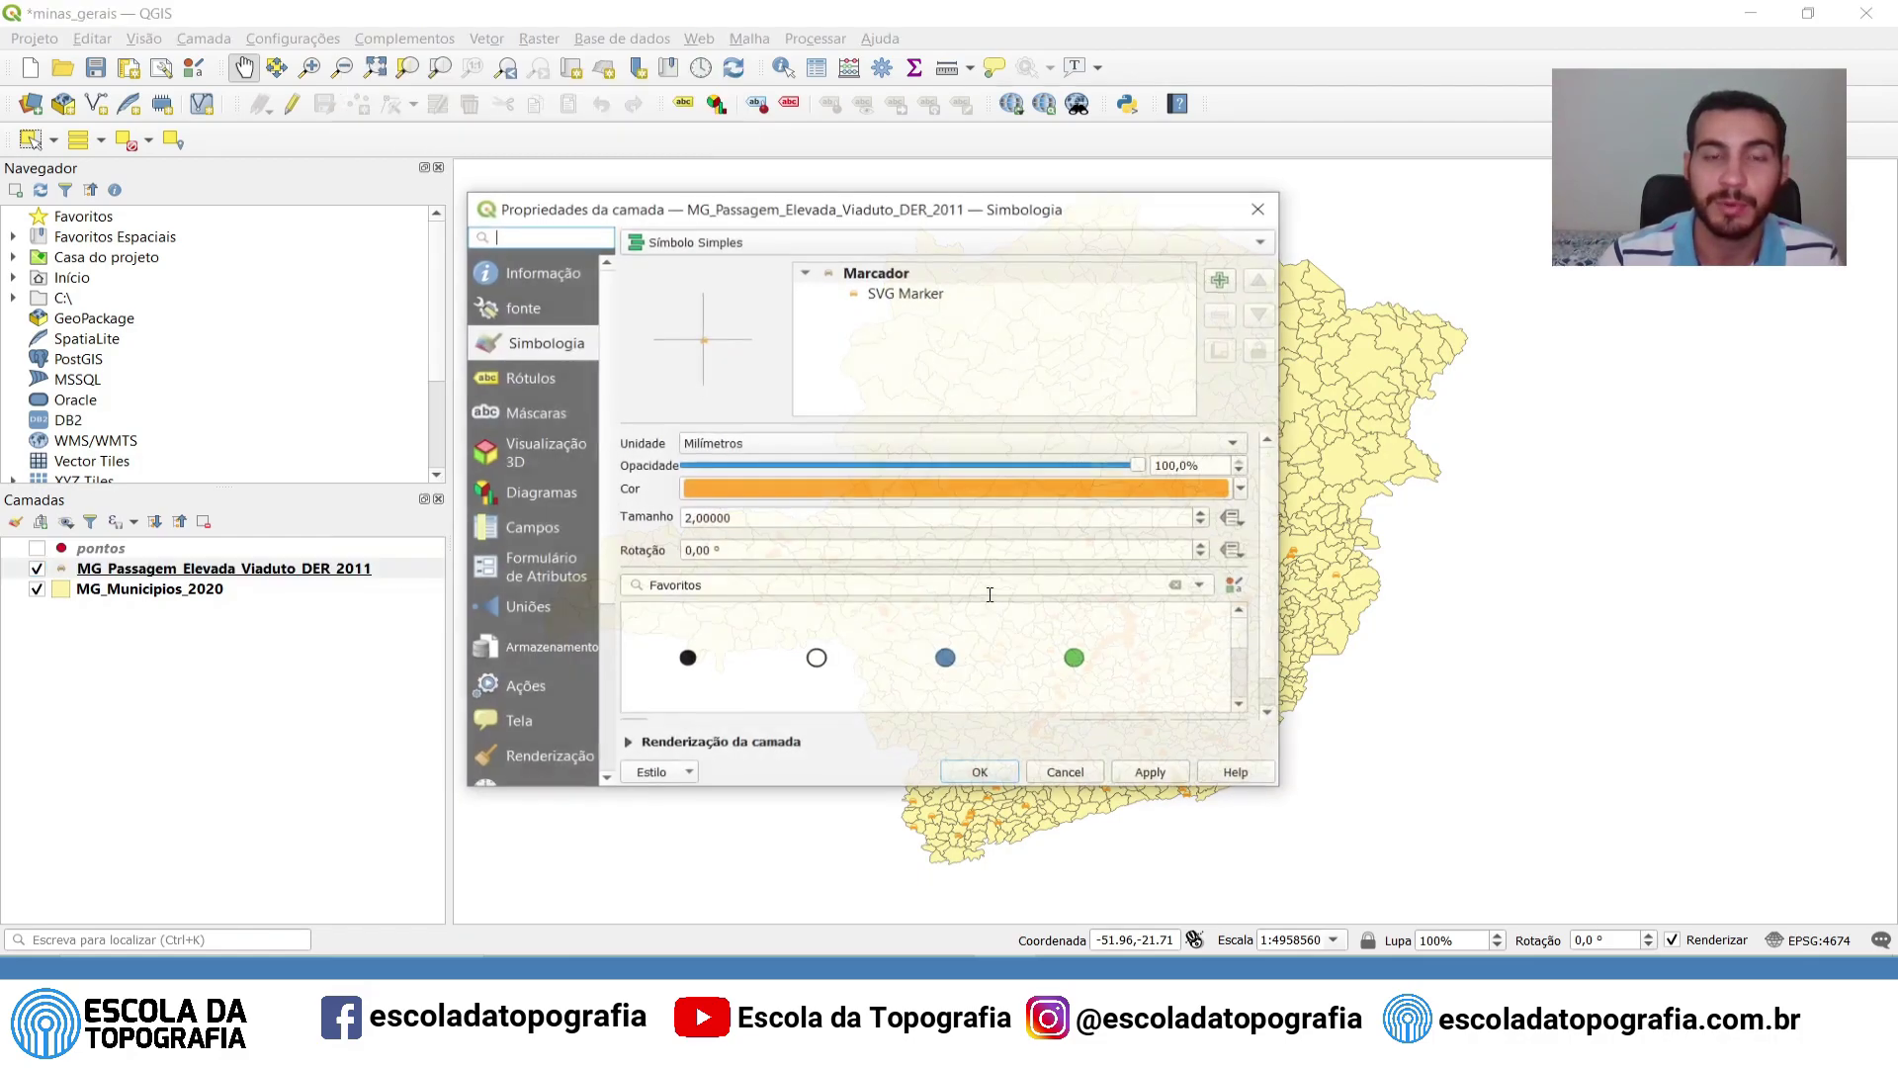
left_click(911, 295)
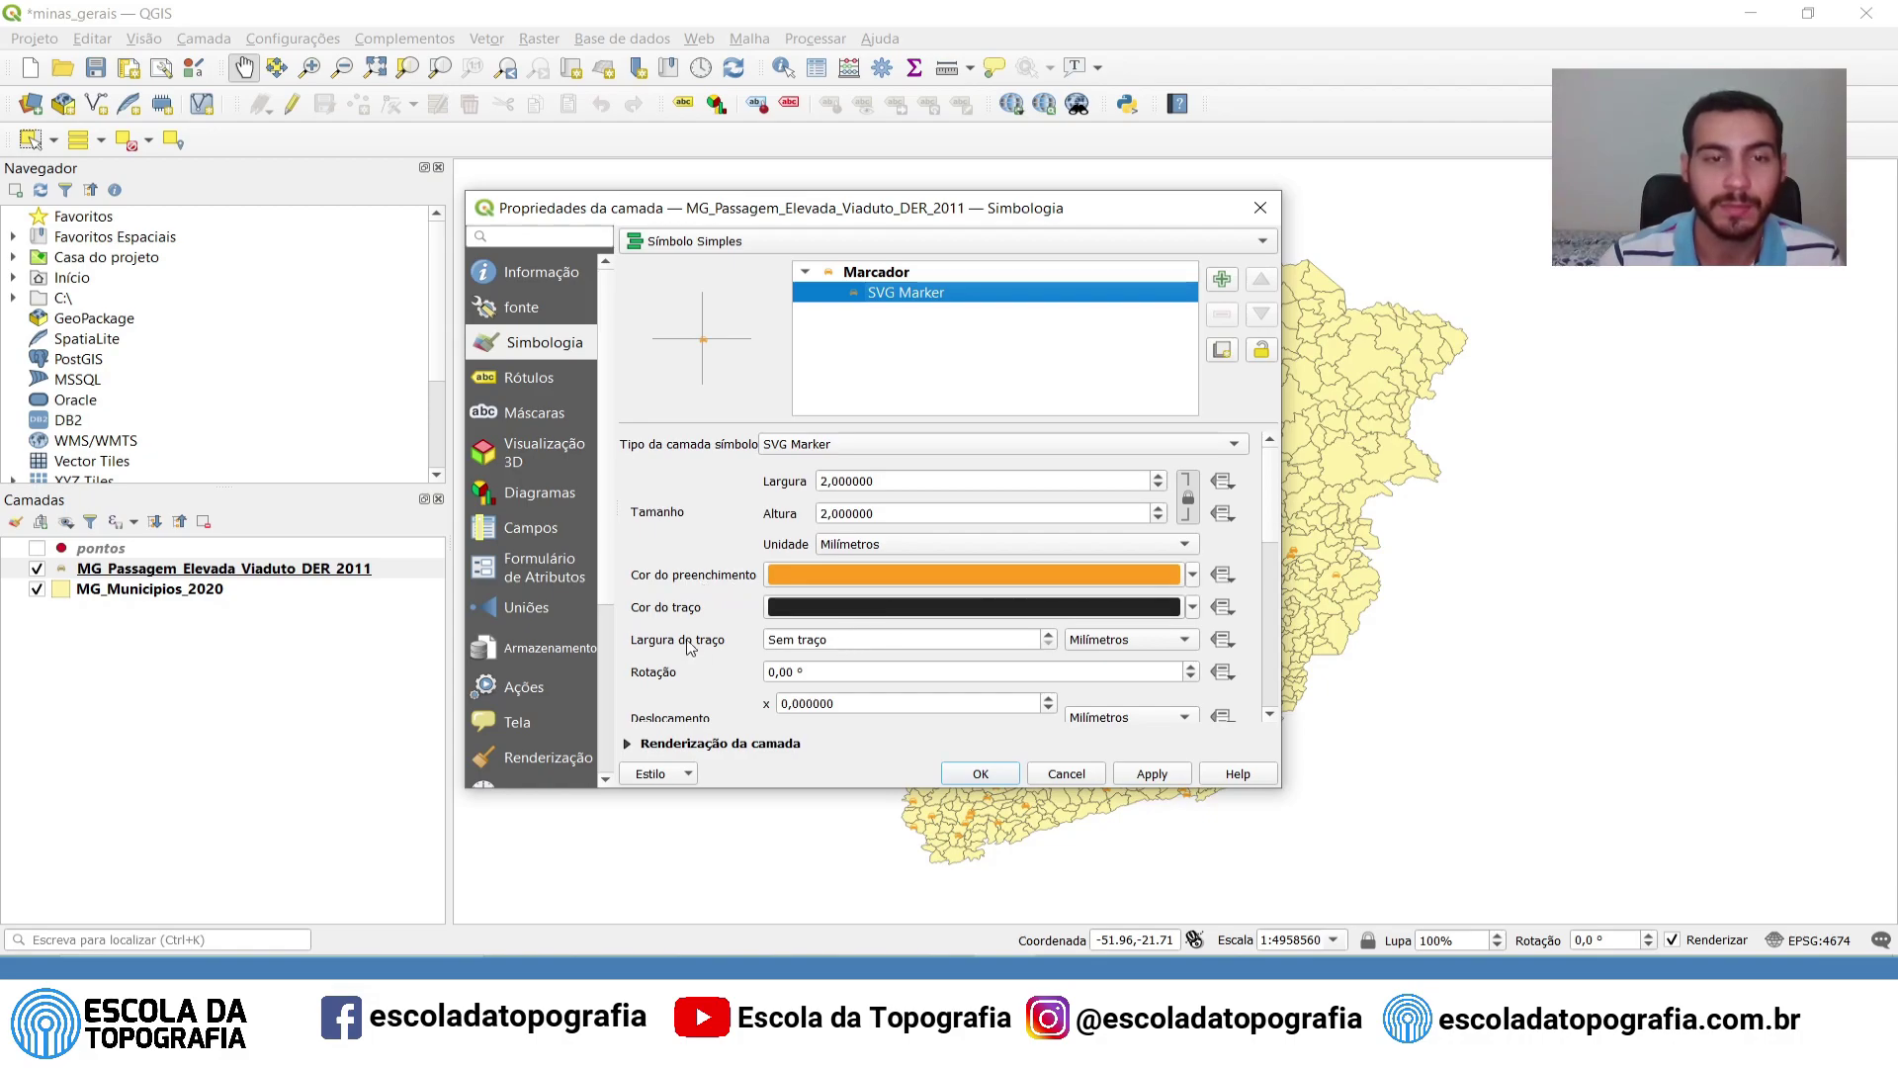
scroll(956, 632, "down", 2)
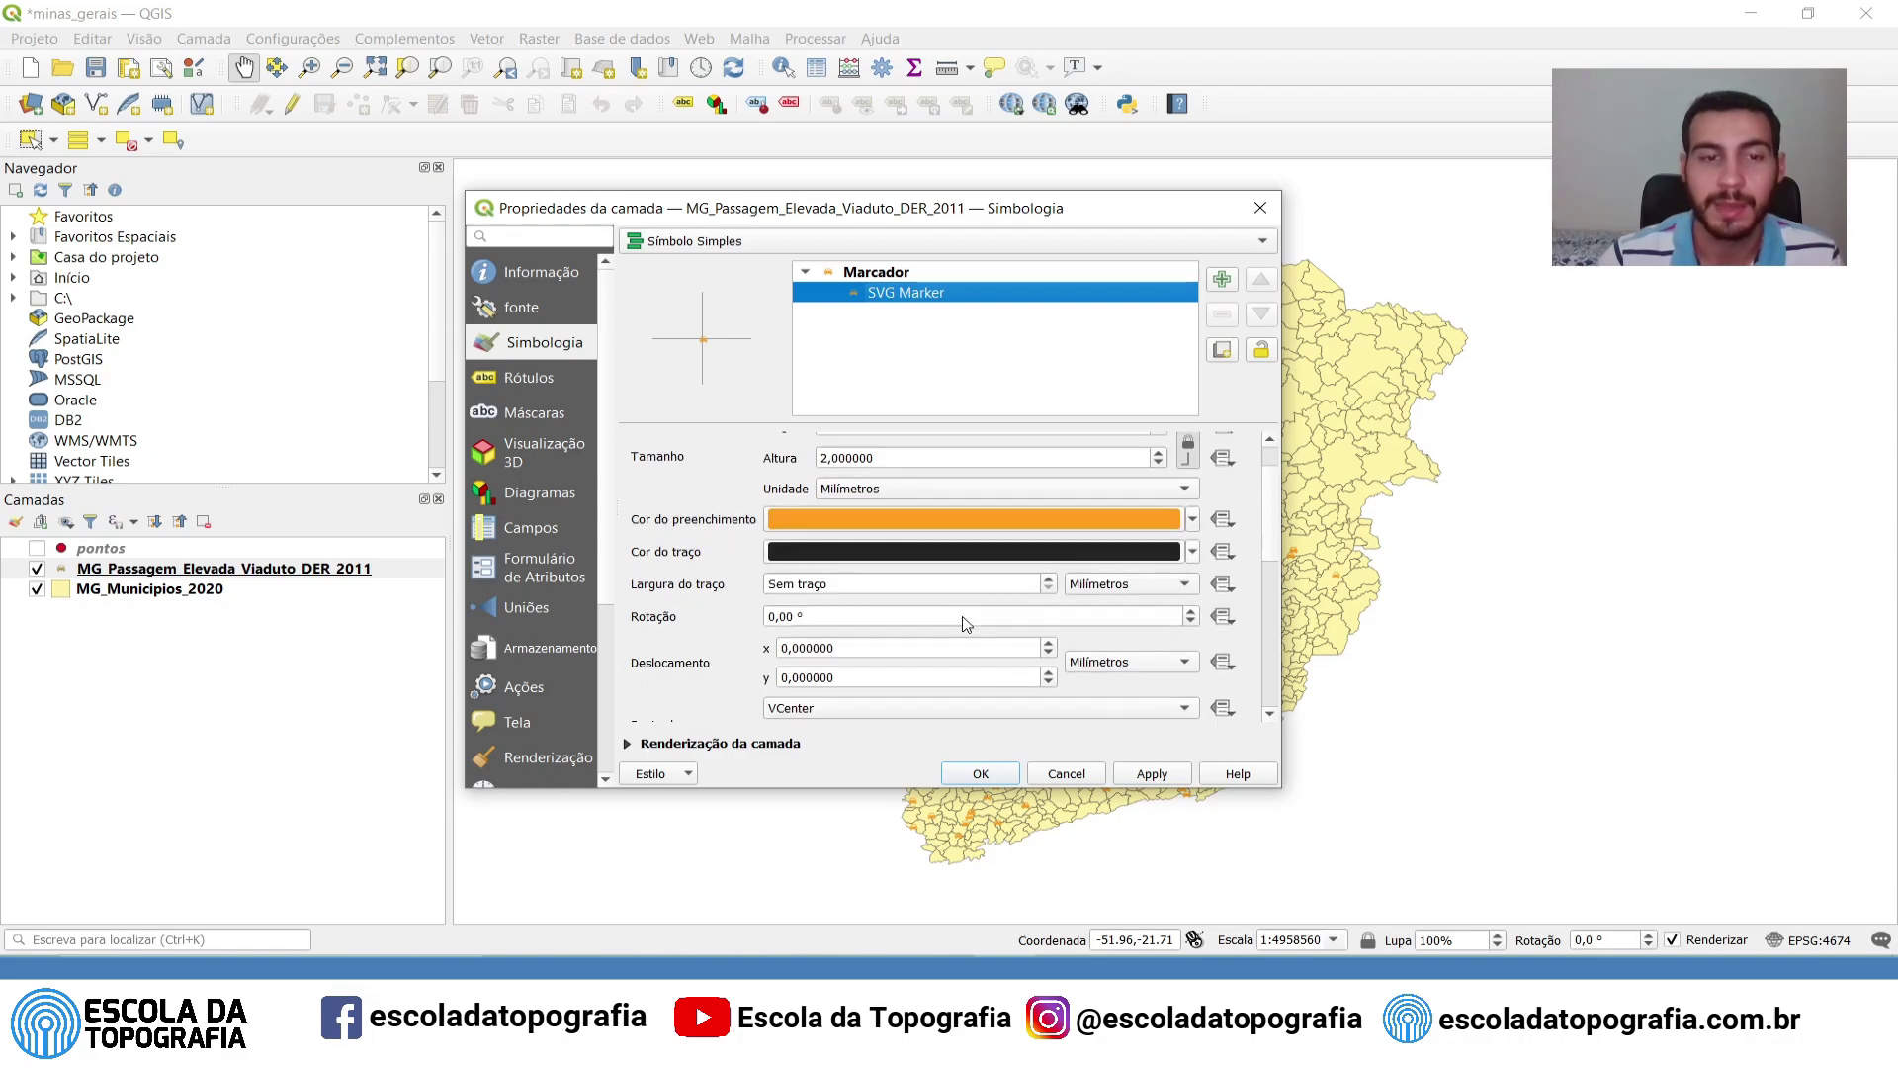
scroll(961, 617, "up", 1)
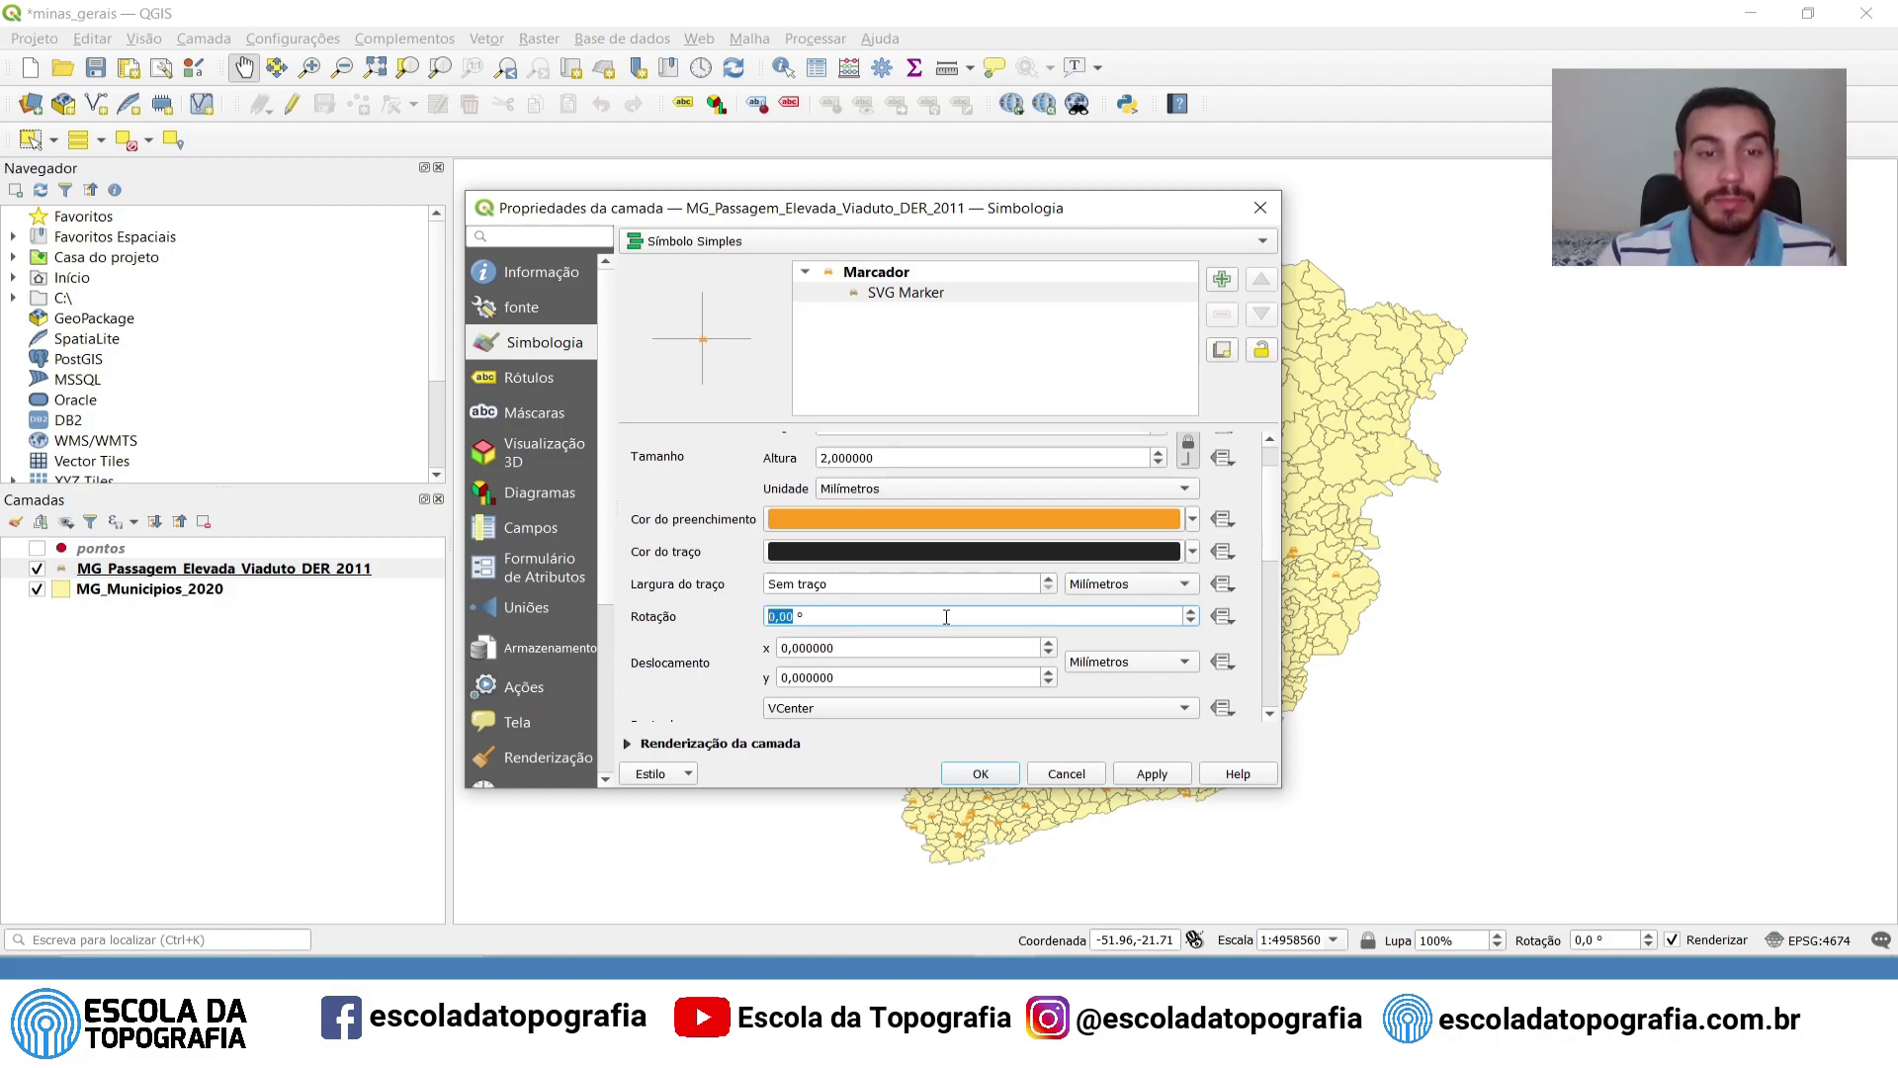
left_click(743, 617)
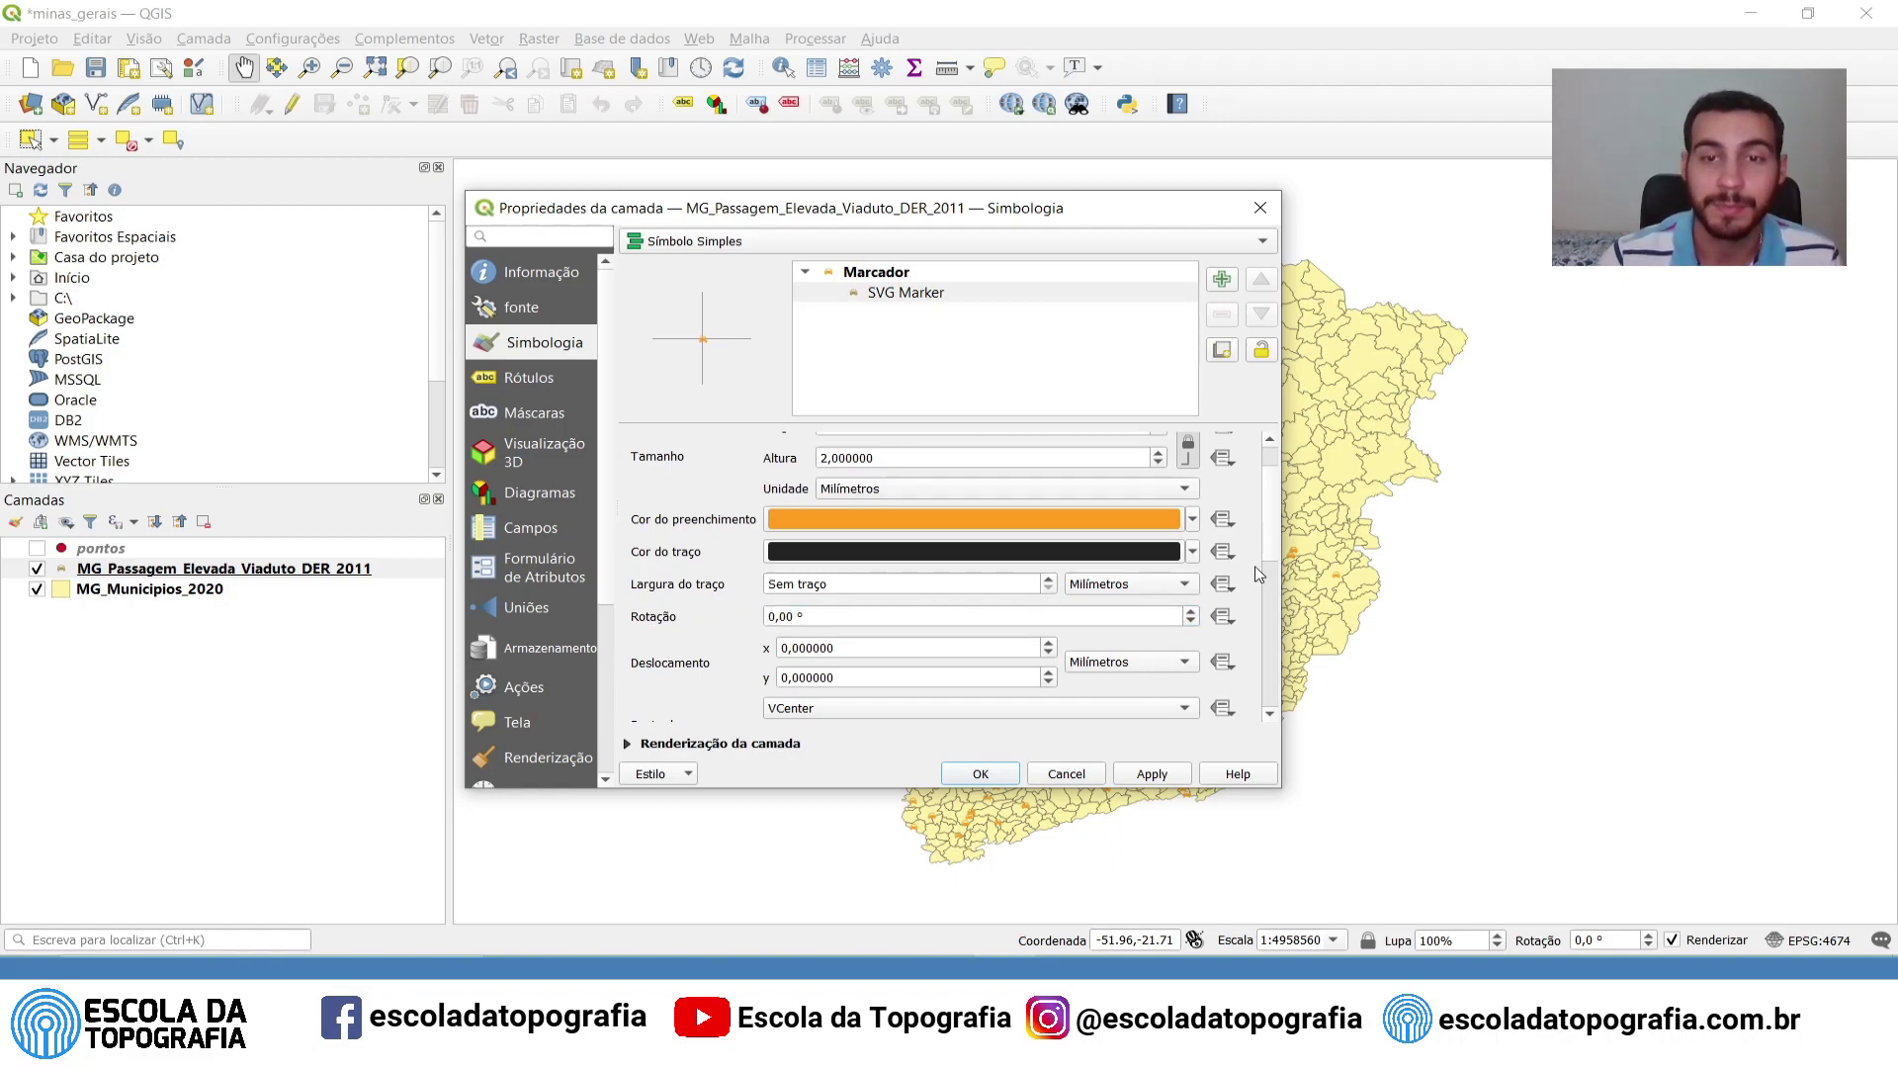
mouse_move(1274, 513)
left_mouse_down()
mouse_move(1275, 544)
mouse_move(1287, 484)
left_mouse_up()
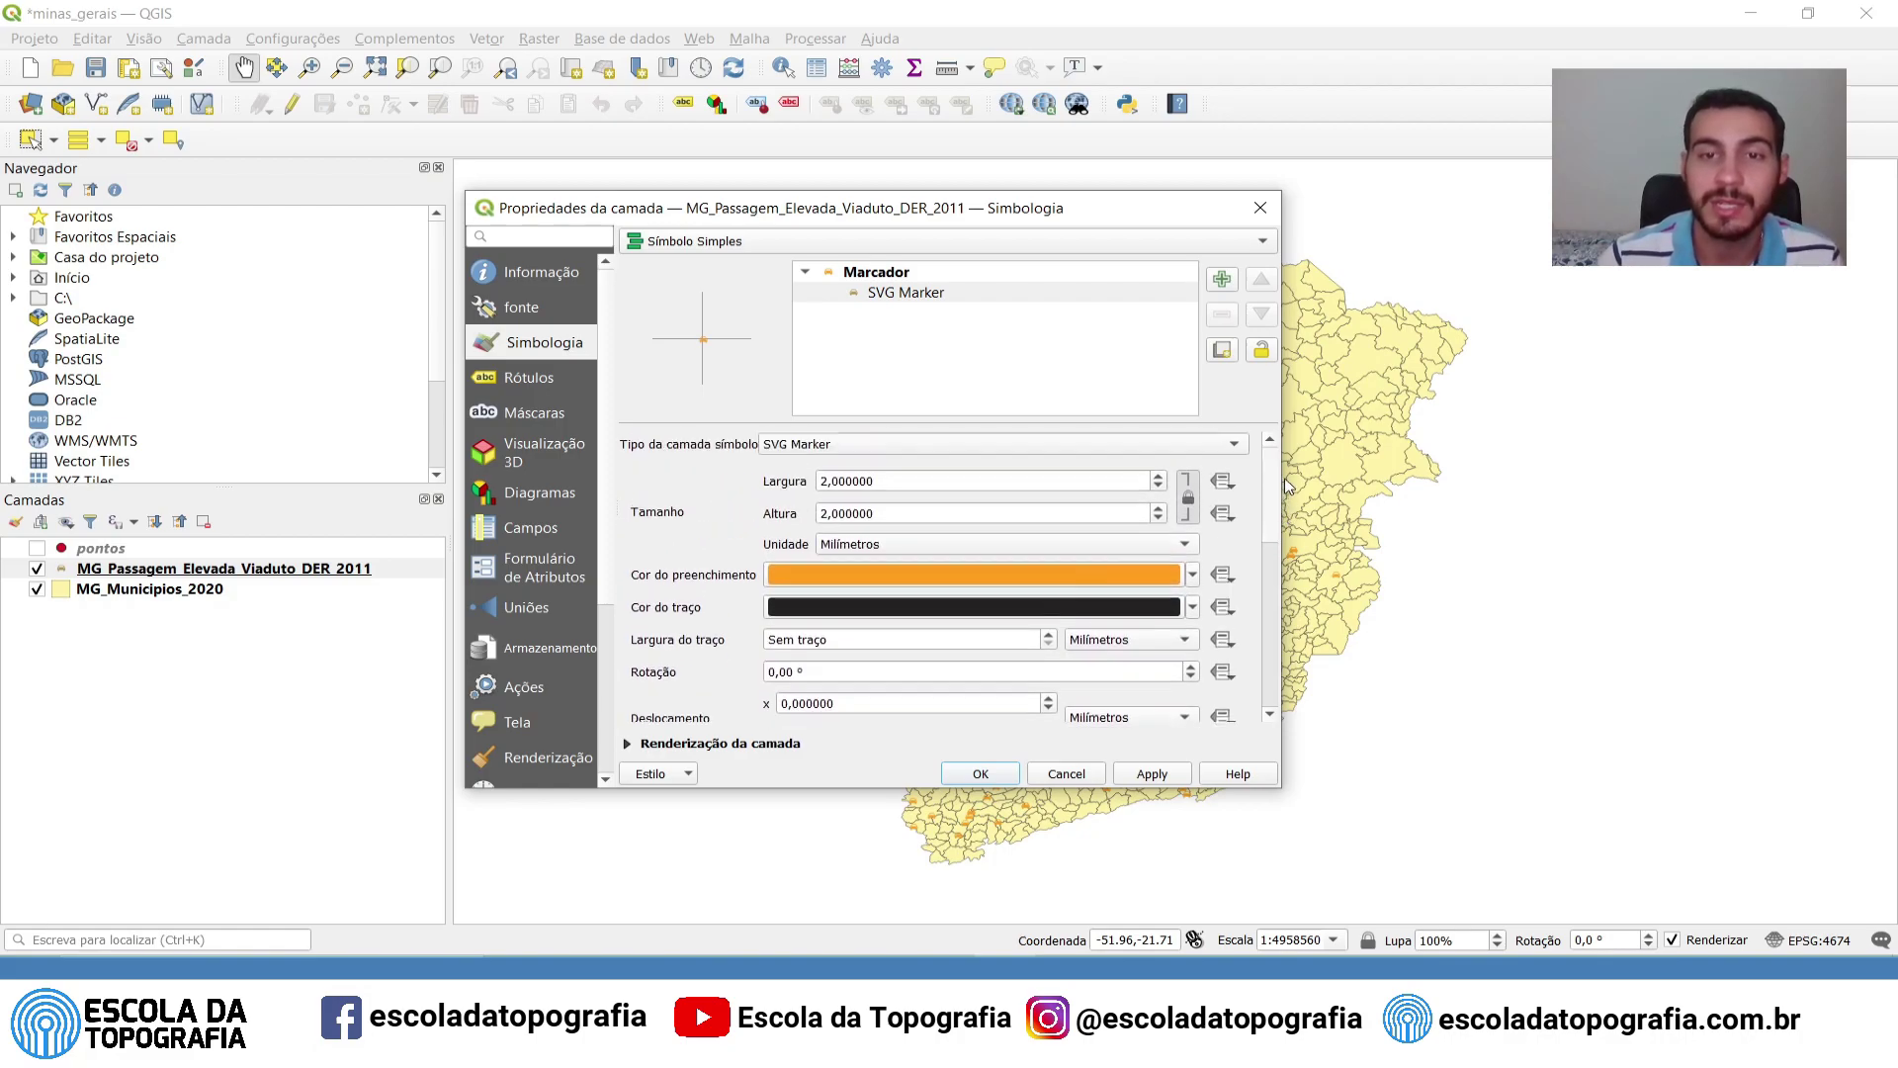
Set the car marker's width and height to 5 mm, apply the change, and uncover the map behind the properties dialog
left_click(836, 482)
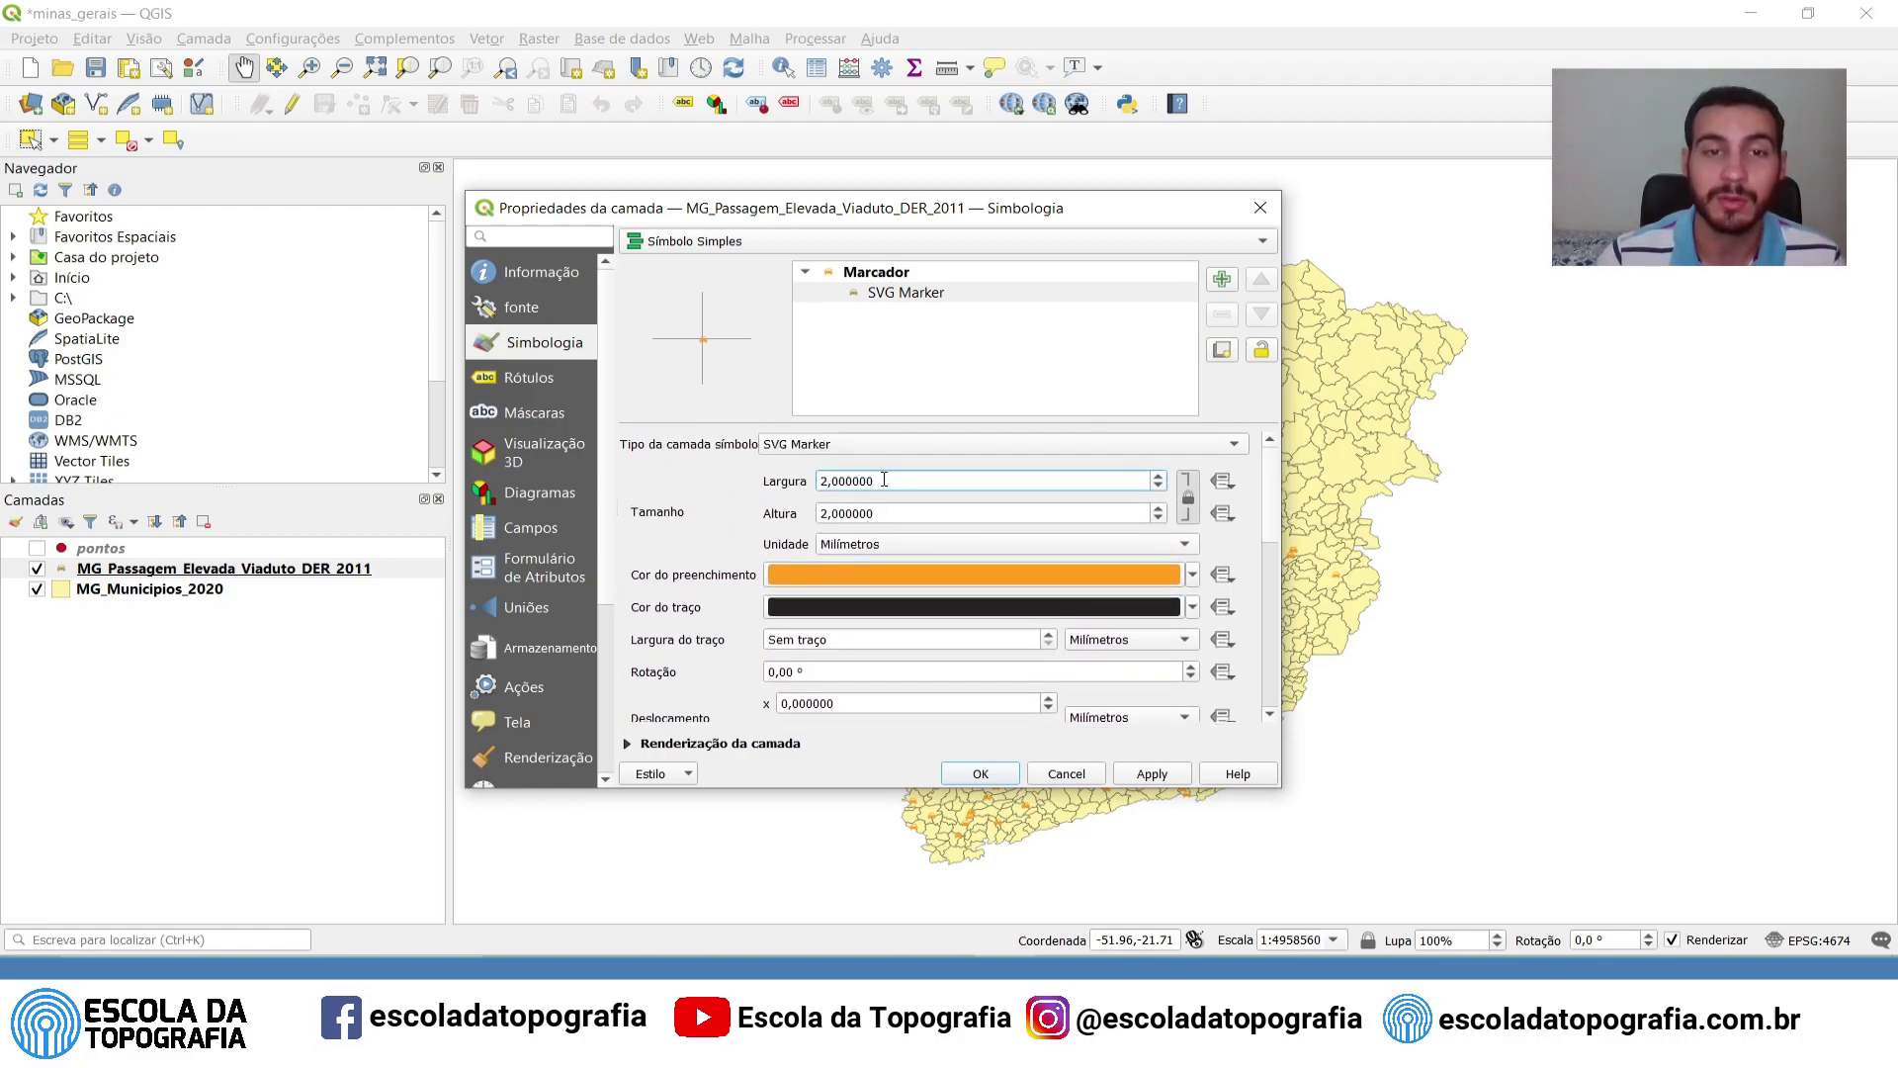
key("BackSpace")
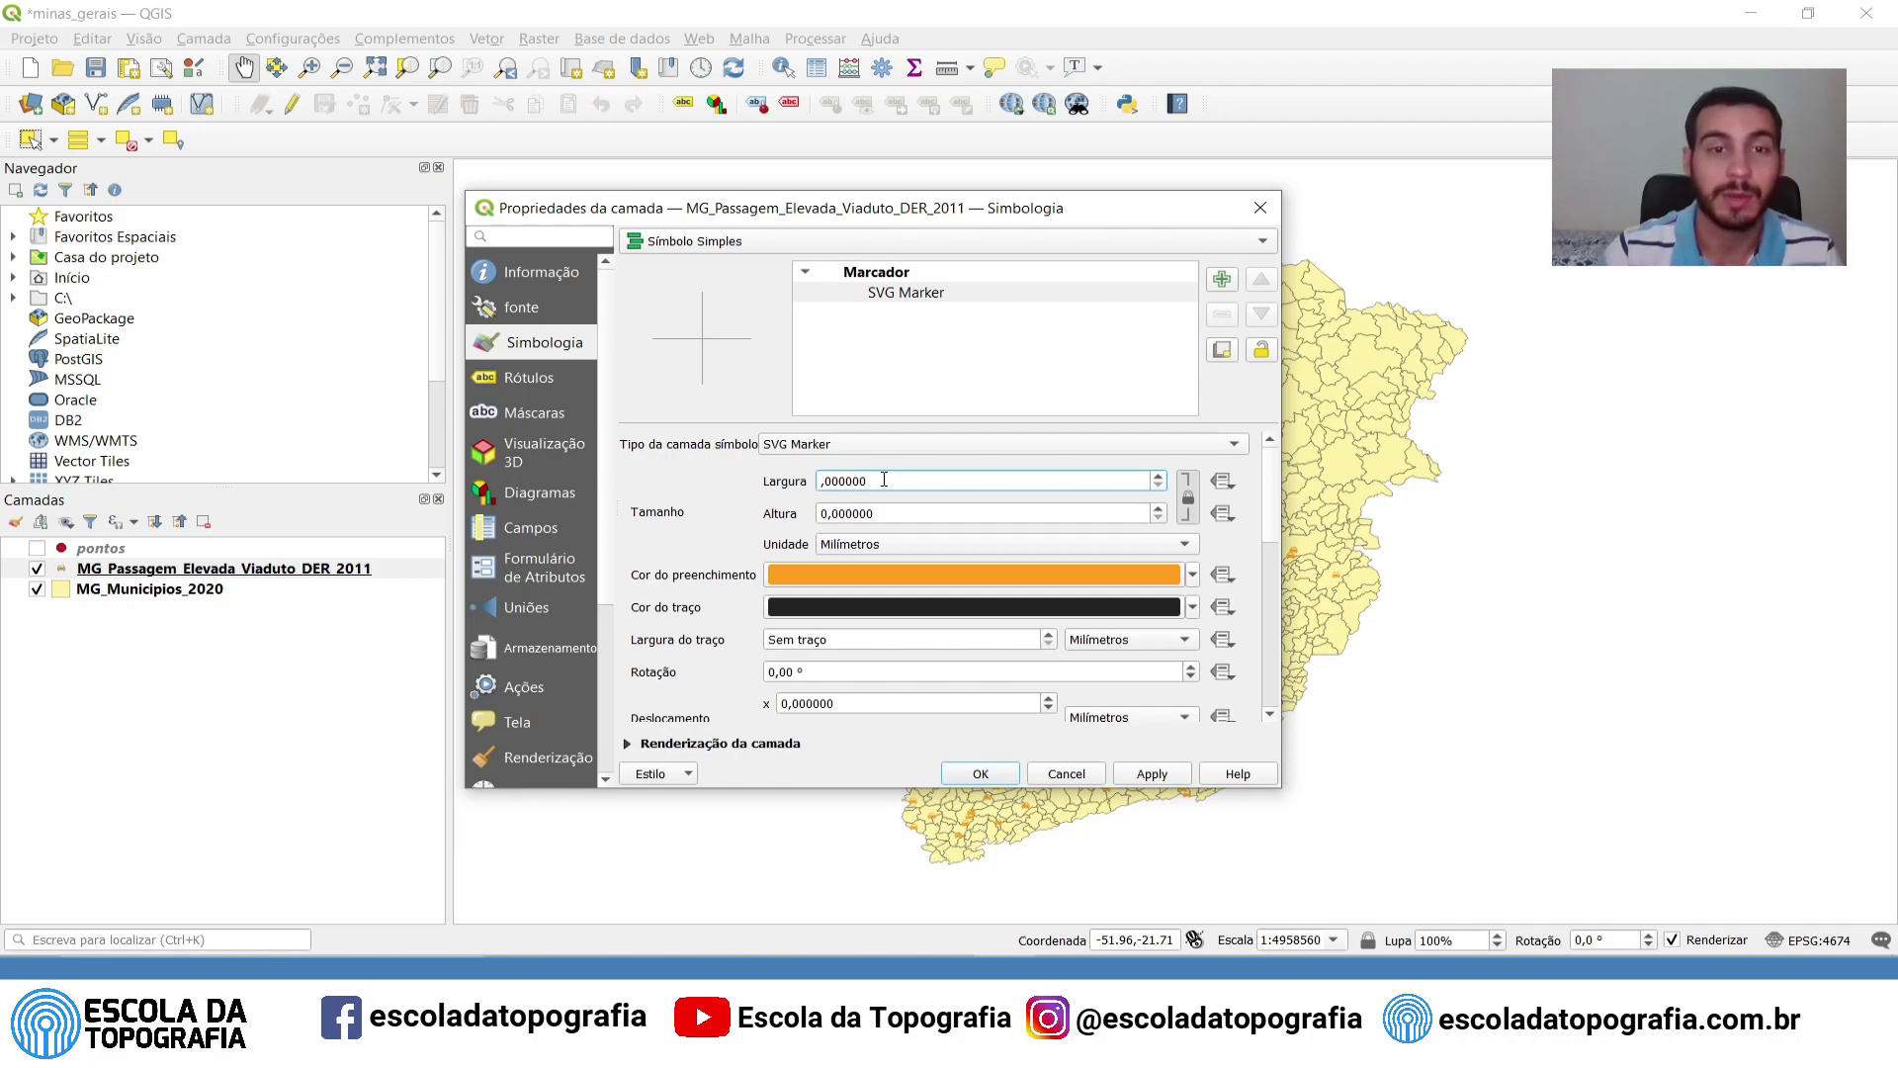
type("8")
key("BackSpace")
type("5")
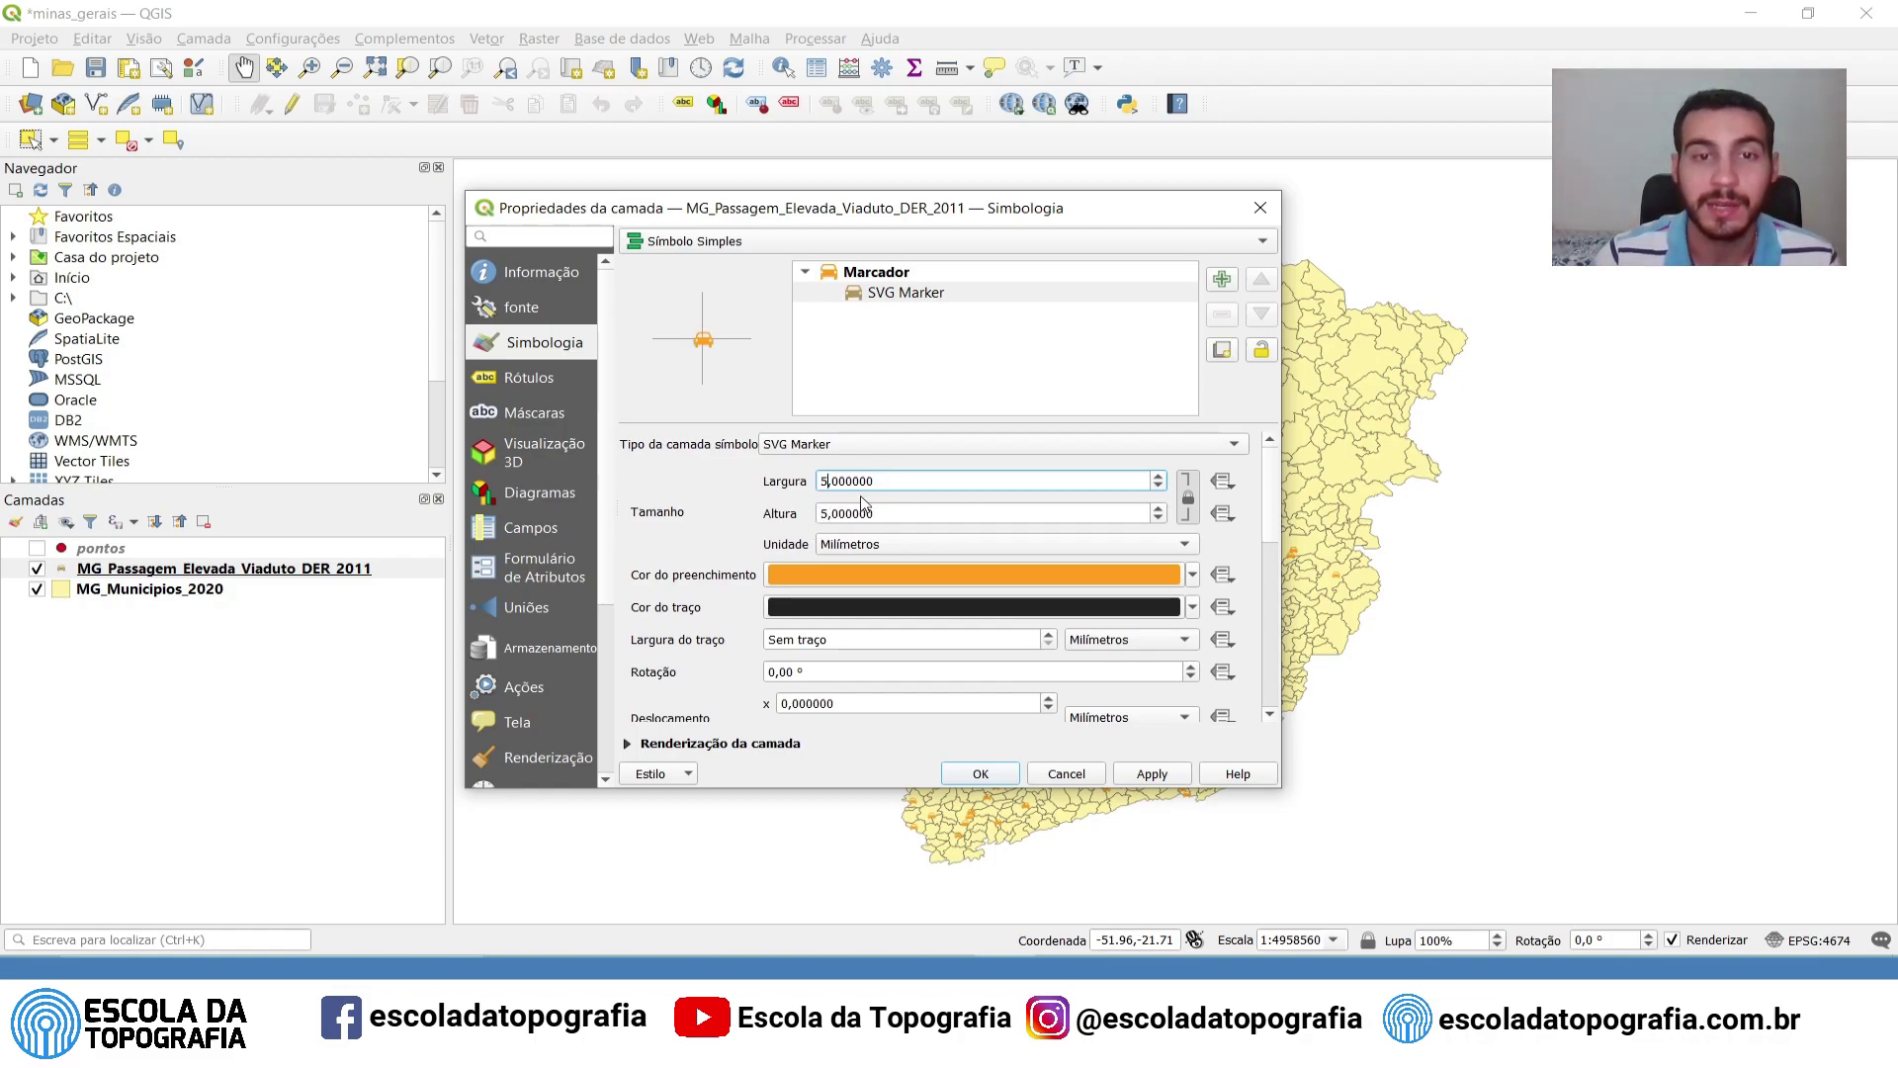
left_click(1157, 774)
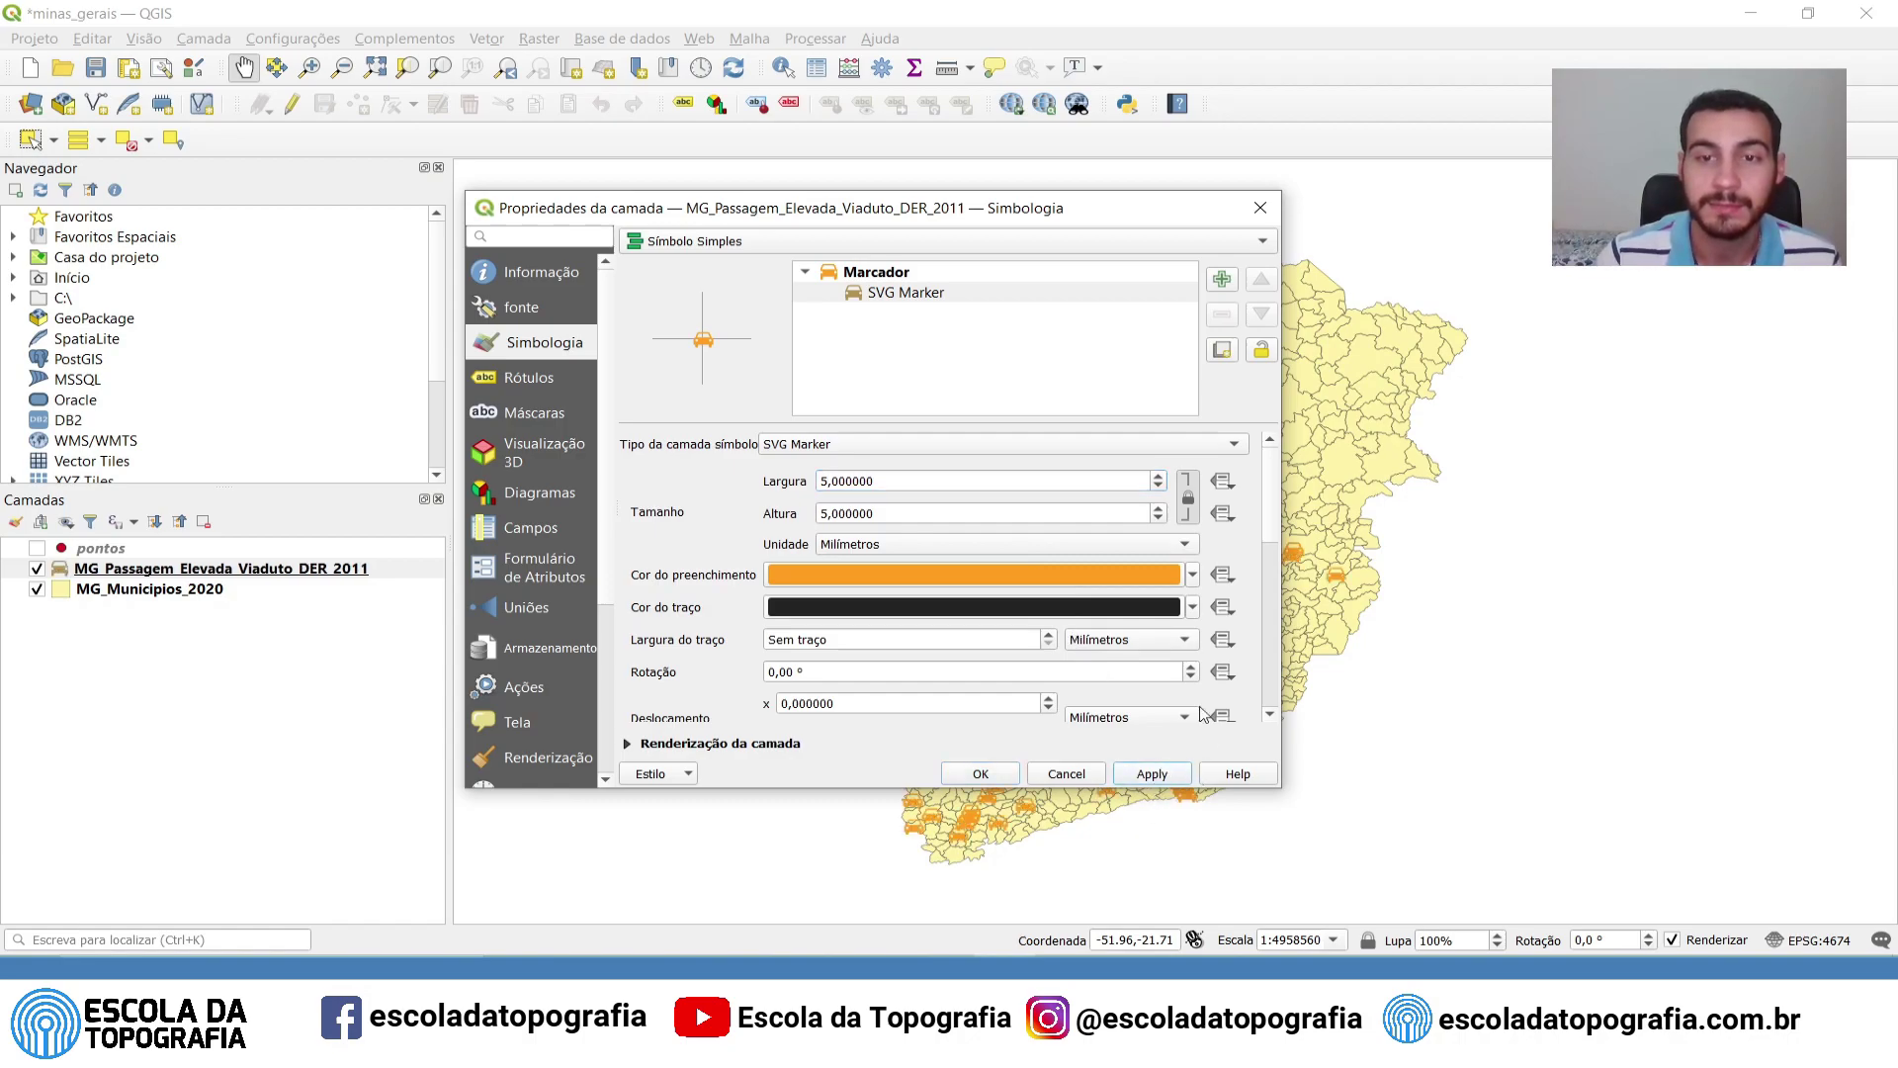
left_click_drag(1096, 214, 623, 291)
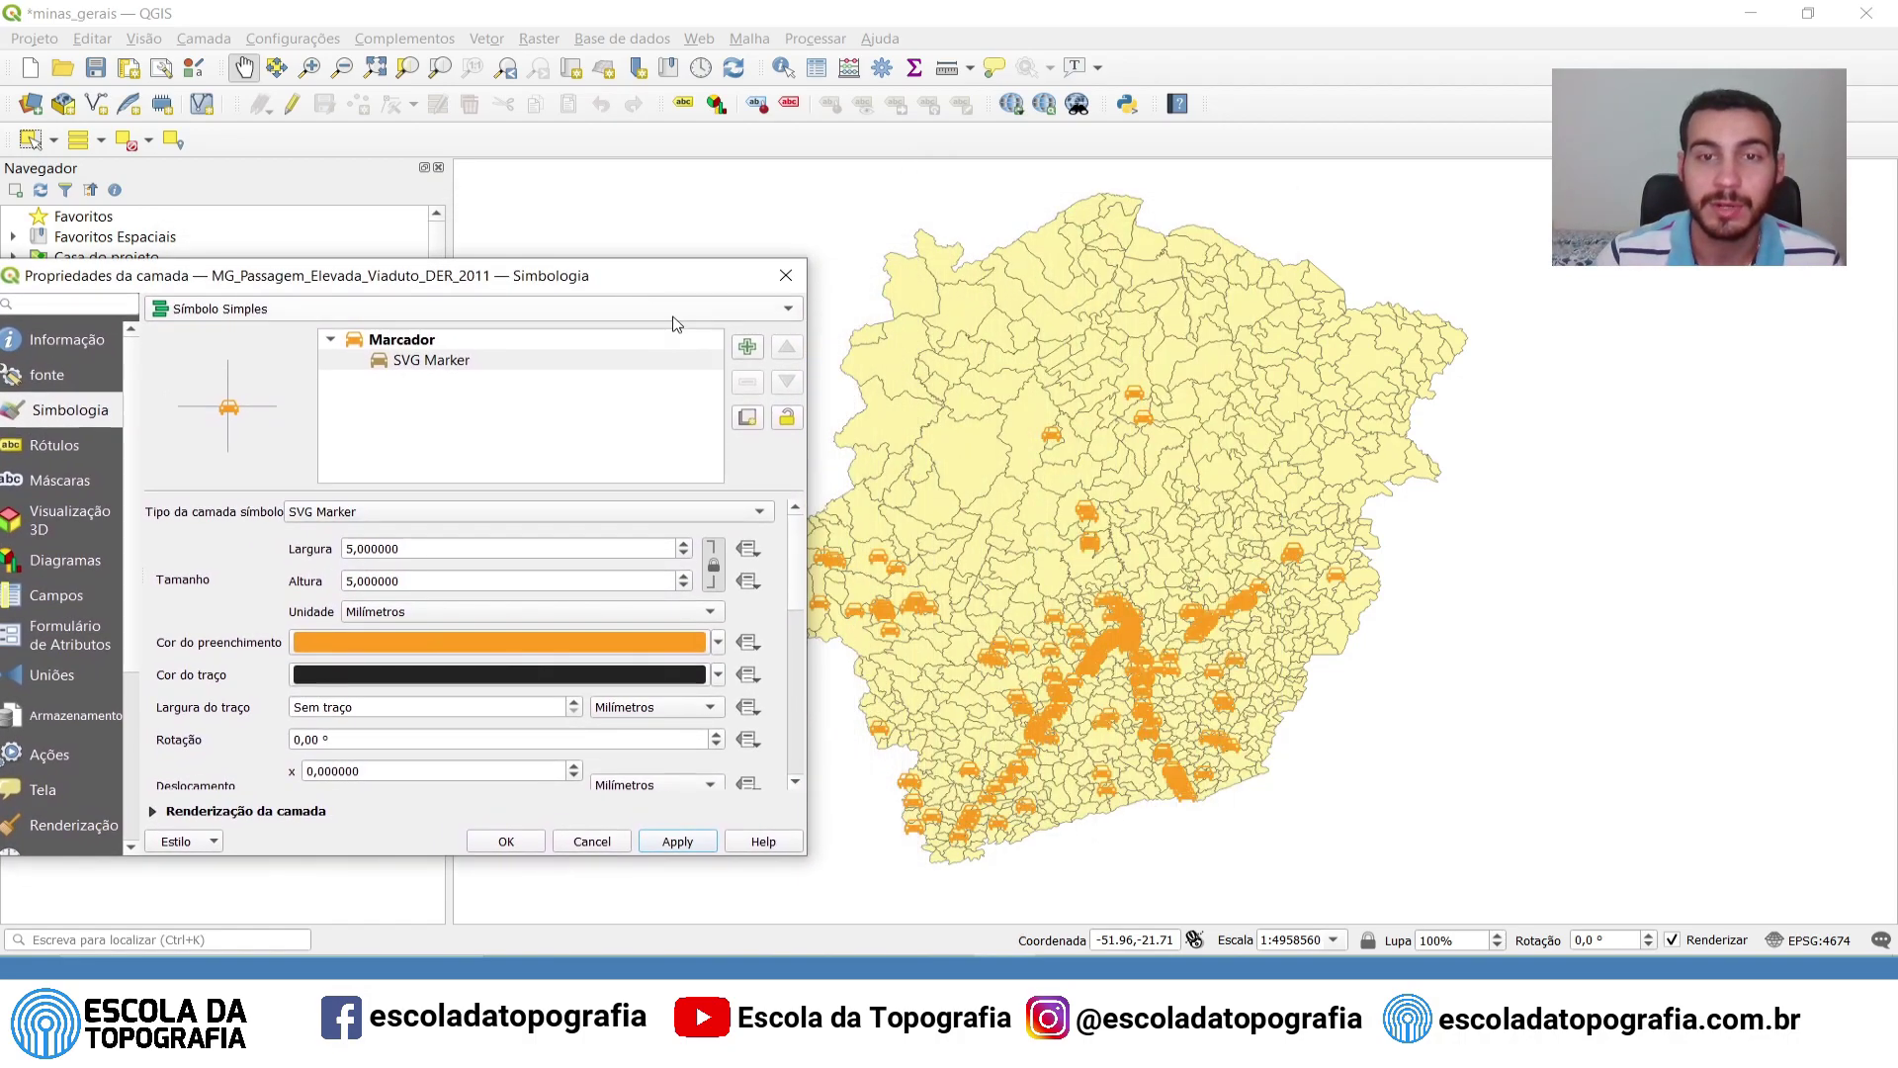
left_click(1063, 452)
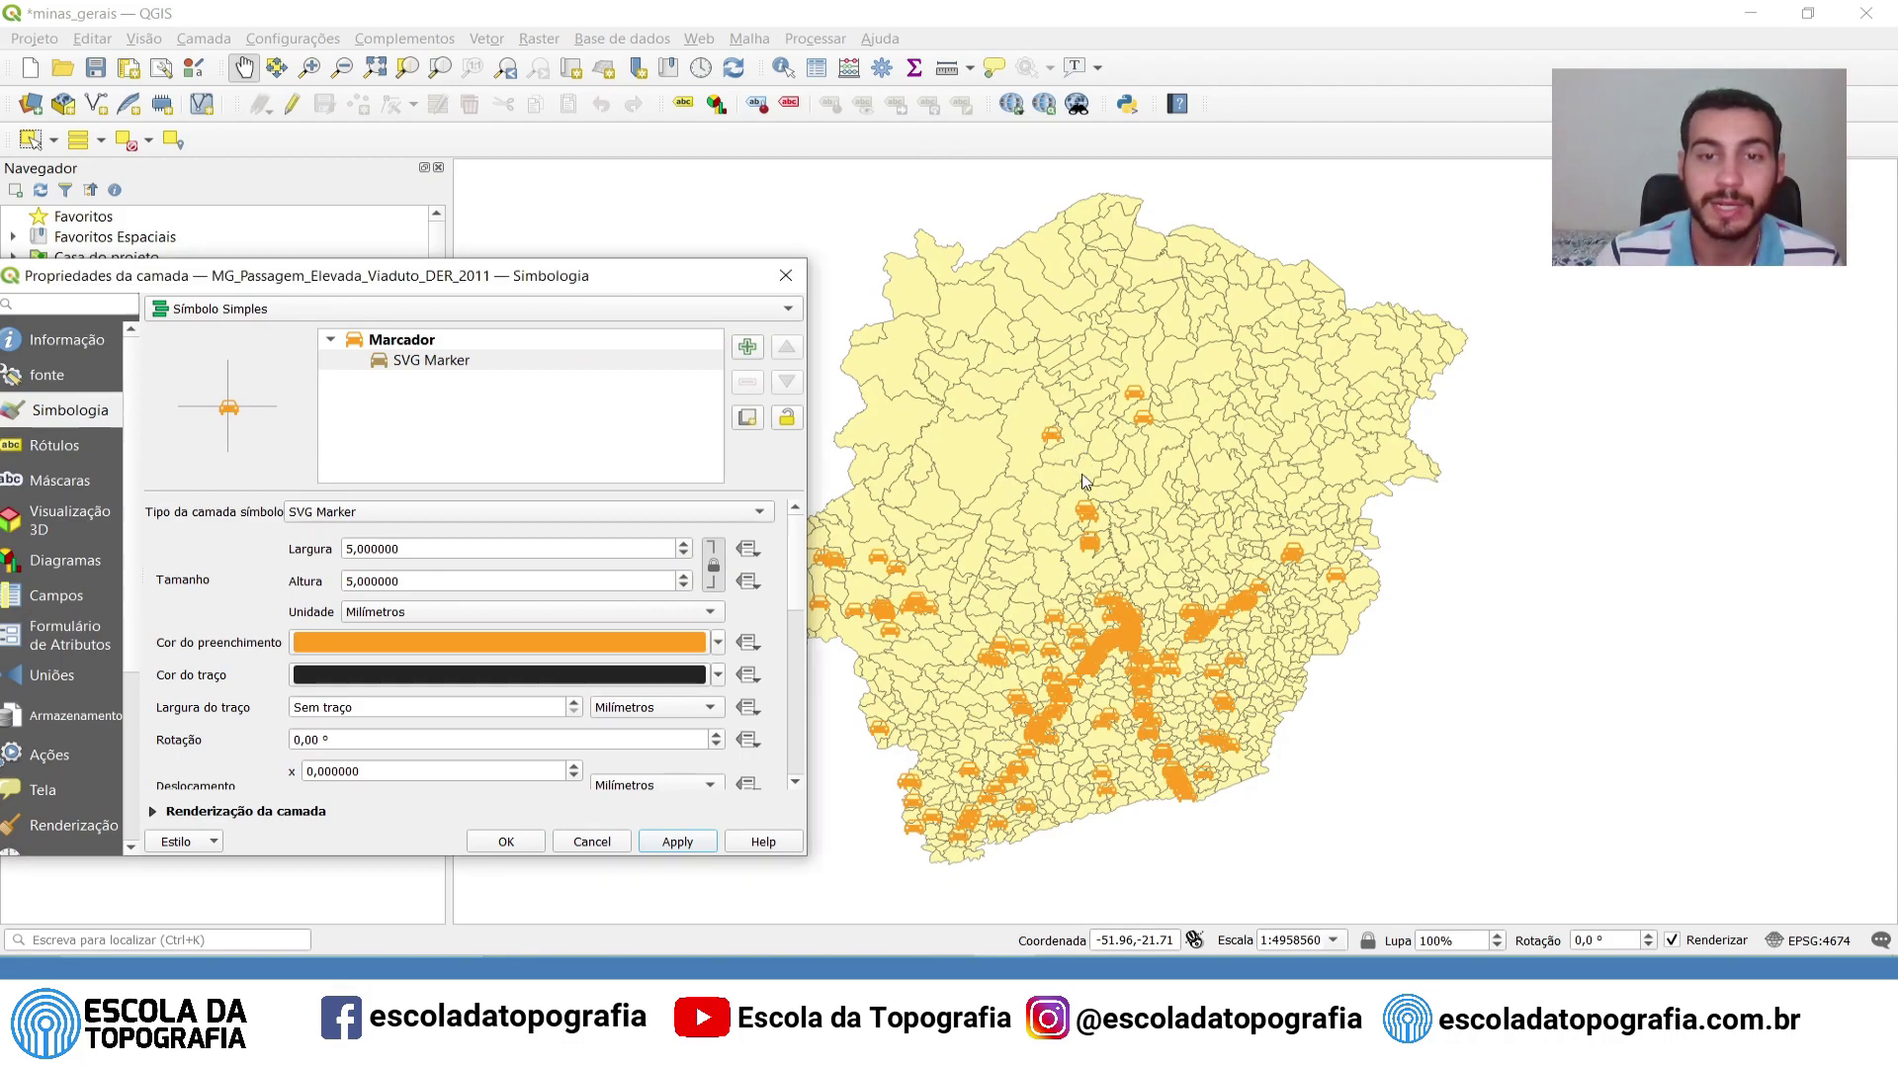
Review the remaining SVG Marker settings of the viaduct layer, from offset and anchor point to the SVG browser, keeping the map uncovered
left_click_drag(648, 290, 718, 251)
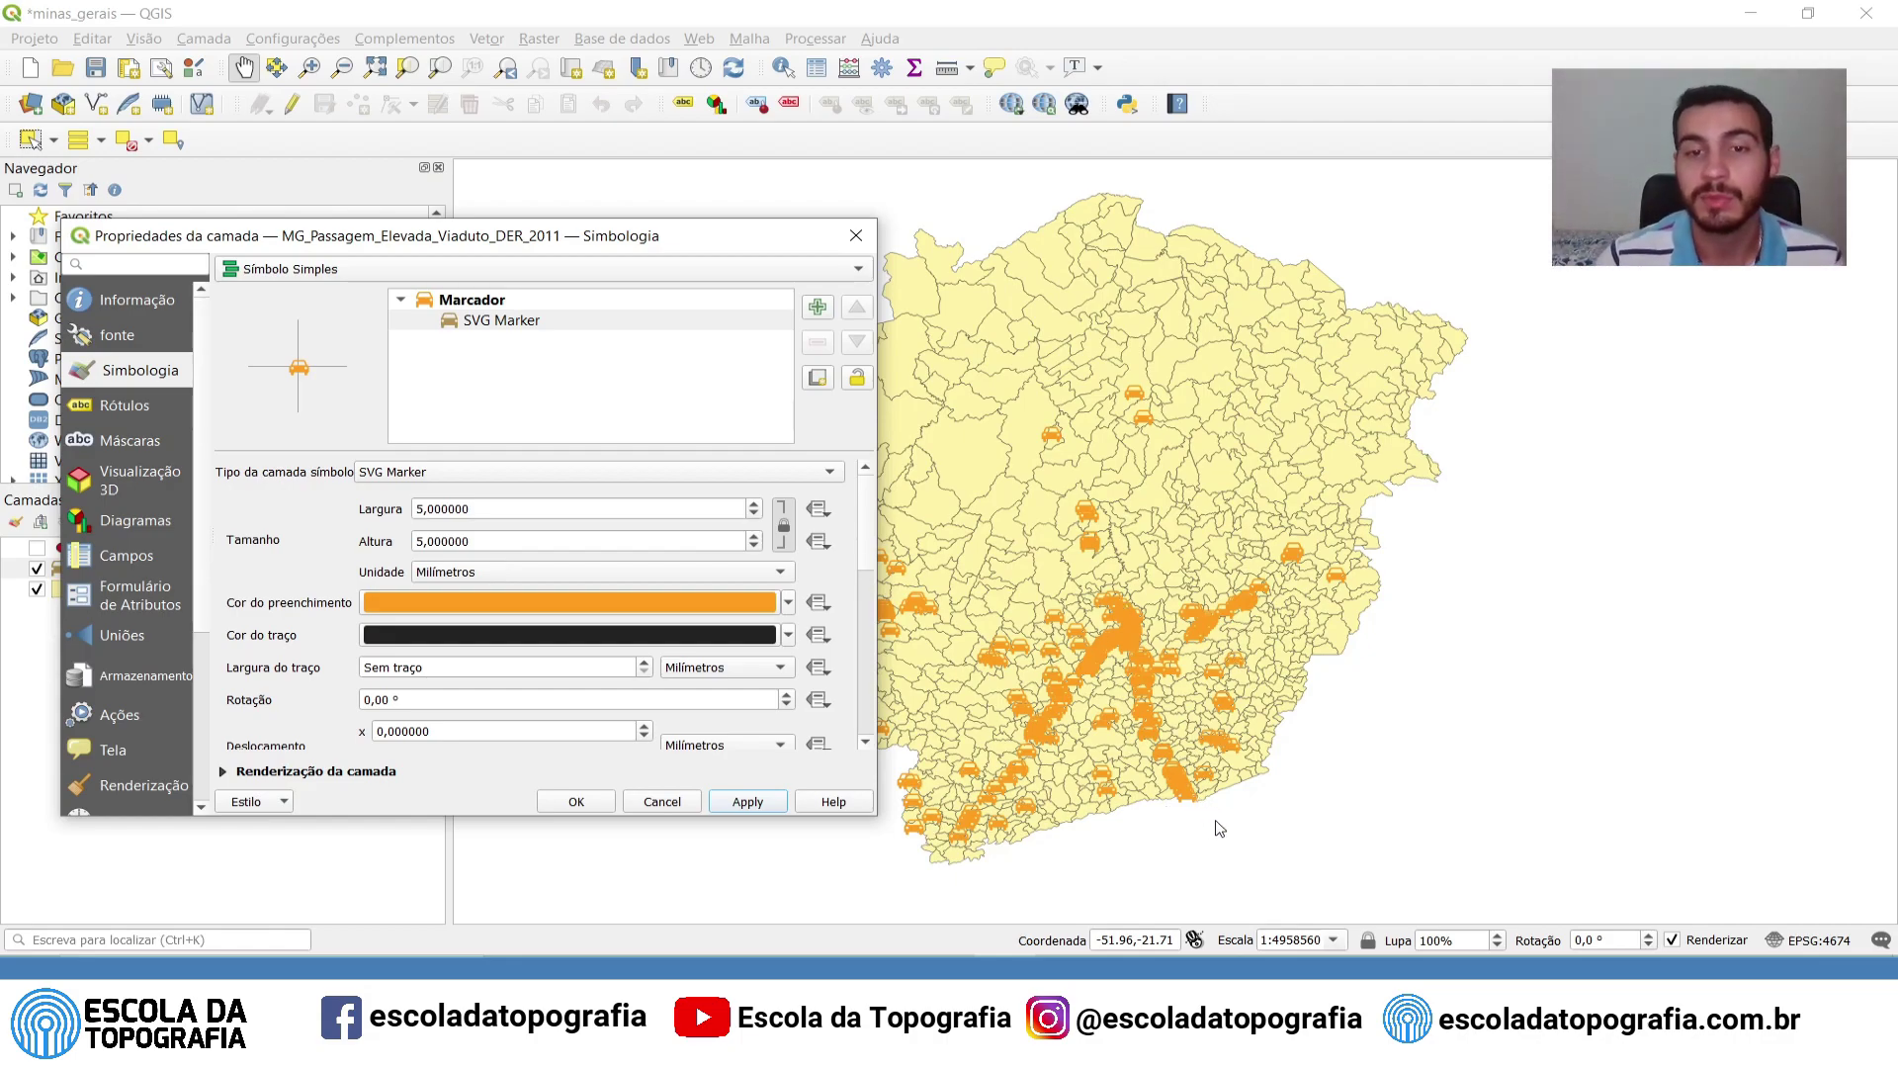
left_click_drag(660, 243, 791, 219)
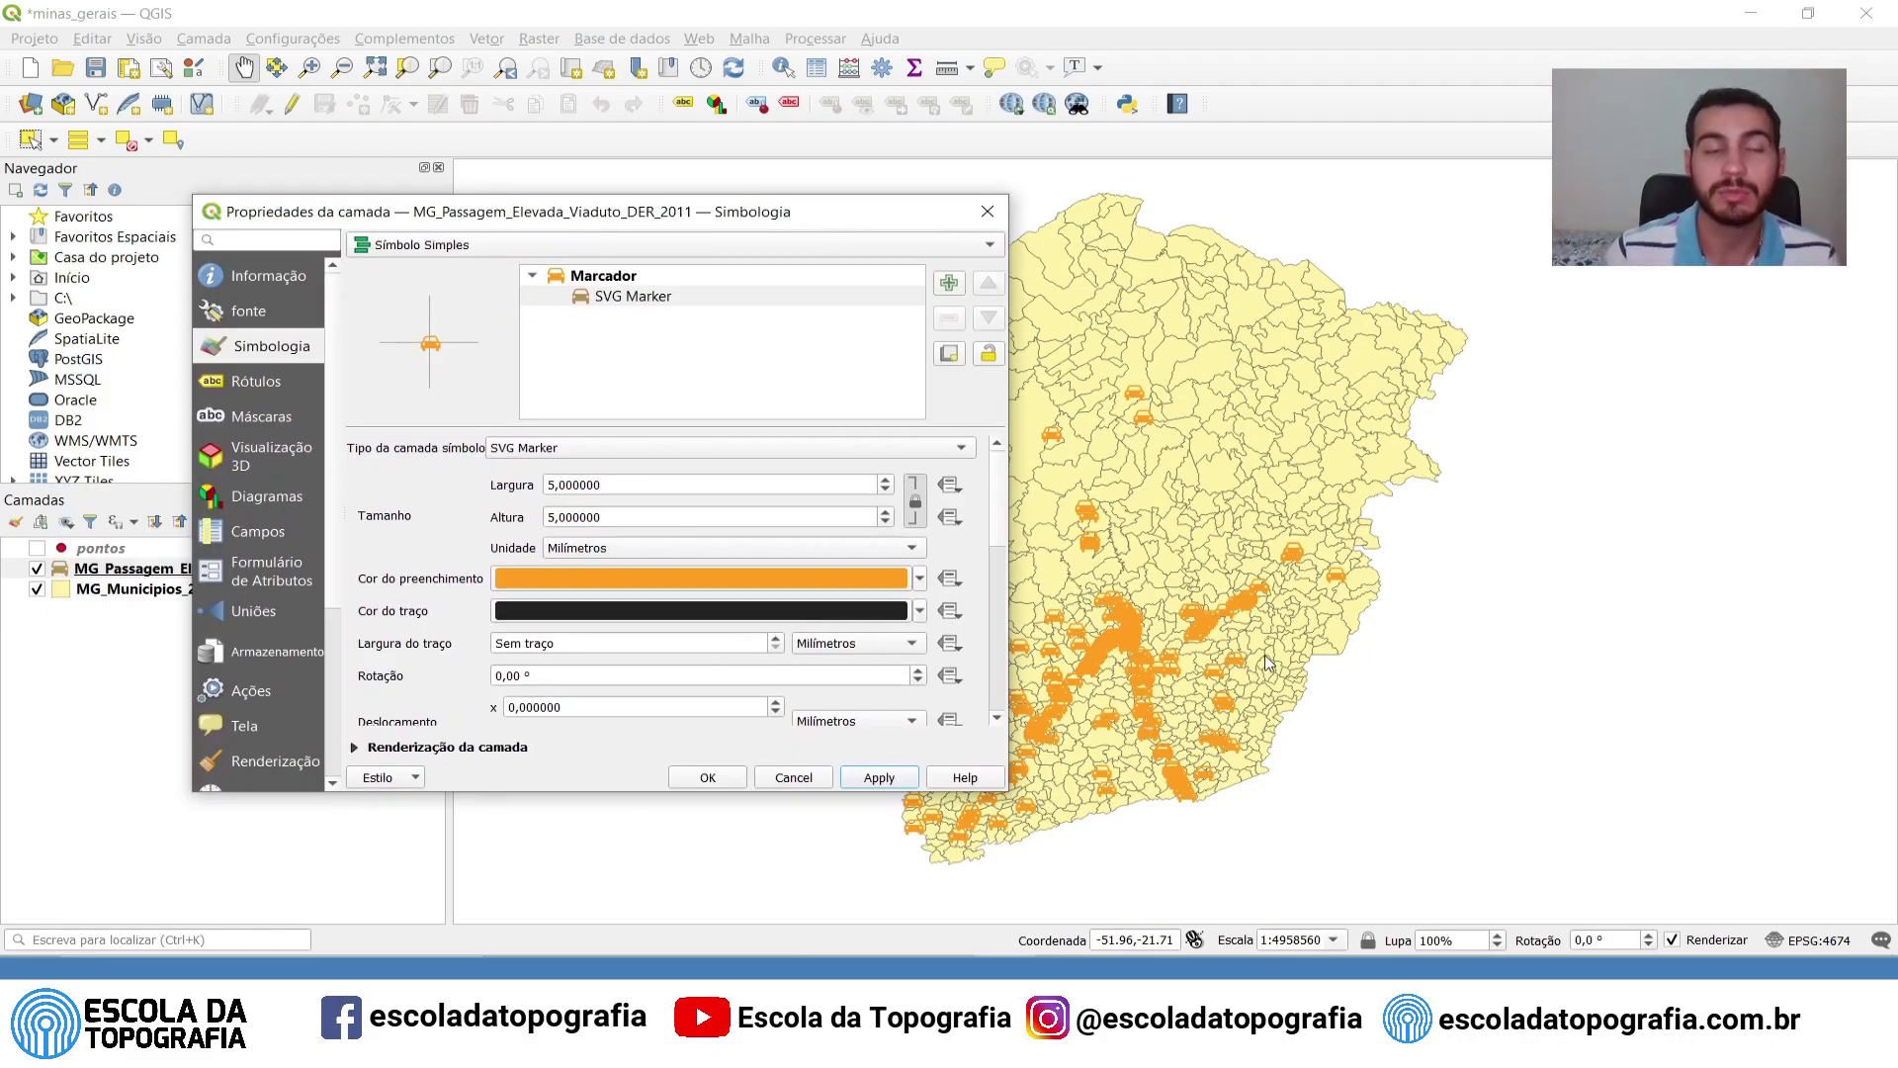
scroll(1013, 638, "down", 5)
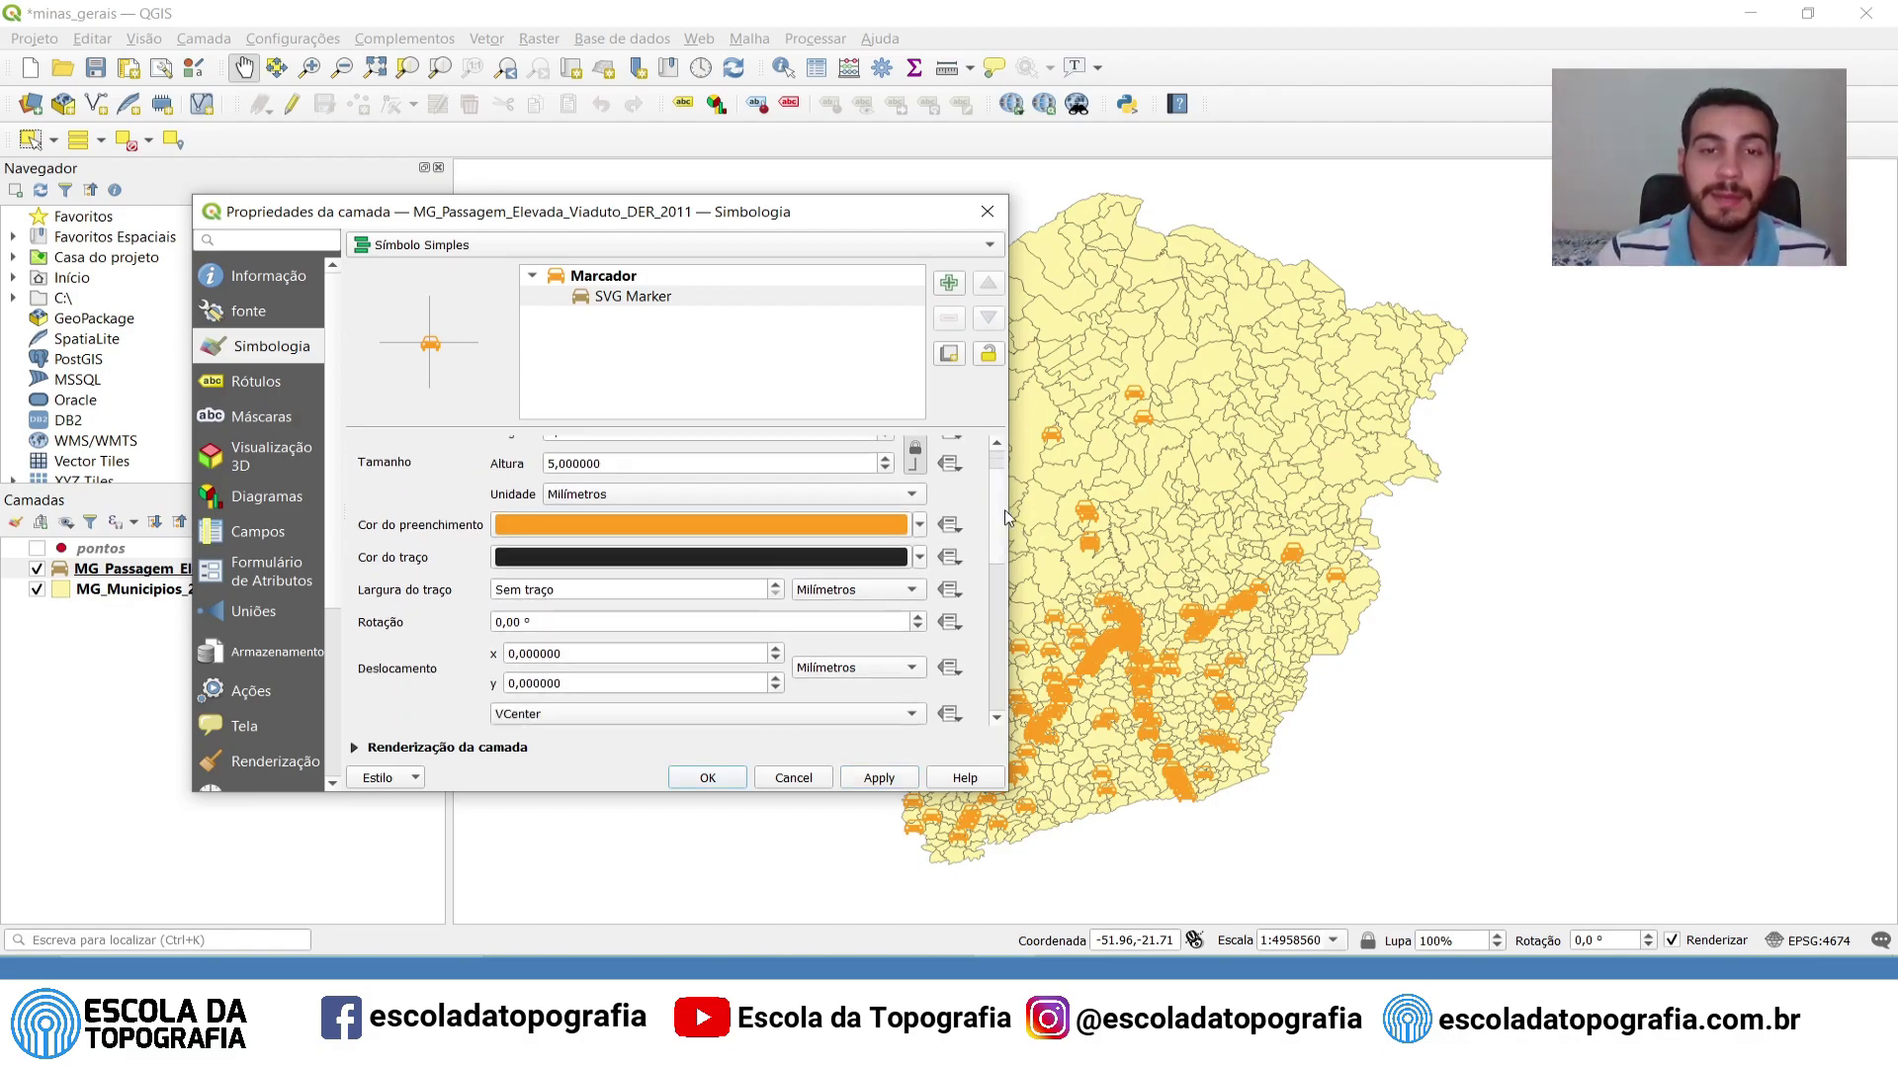
scroll(1013, 638, "up", 2)
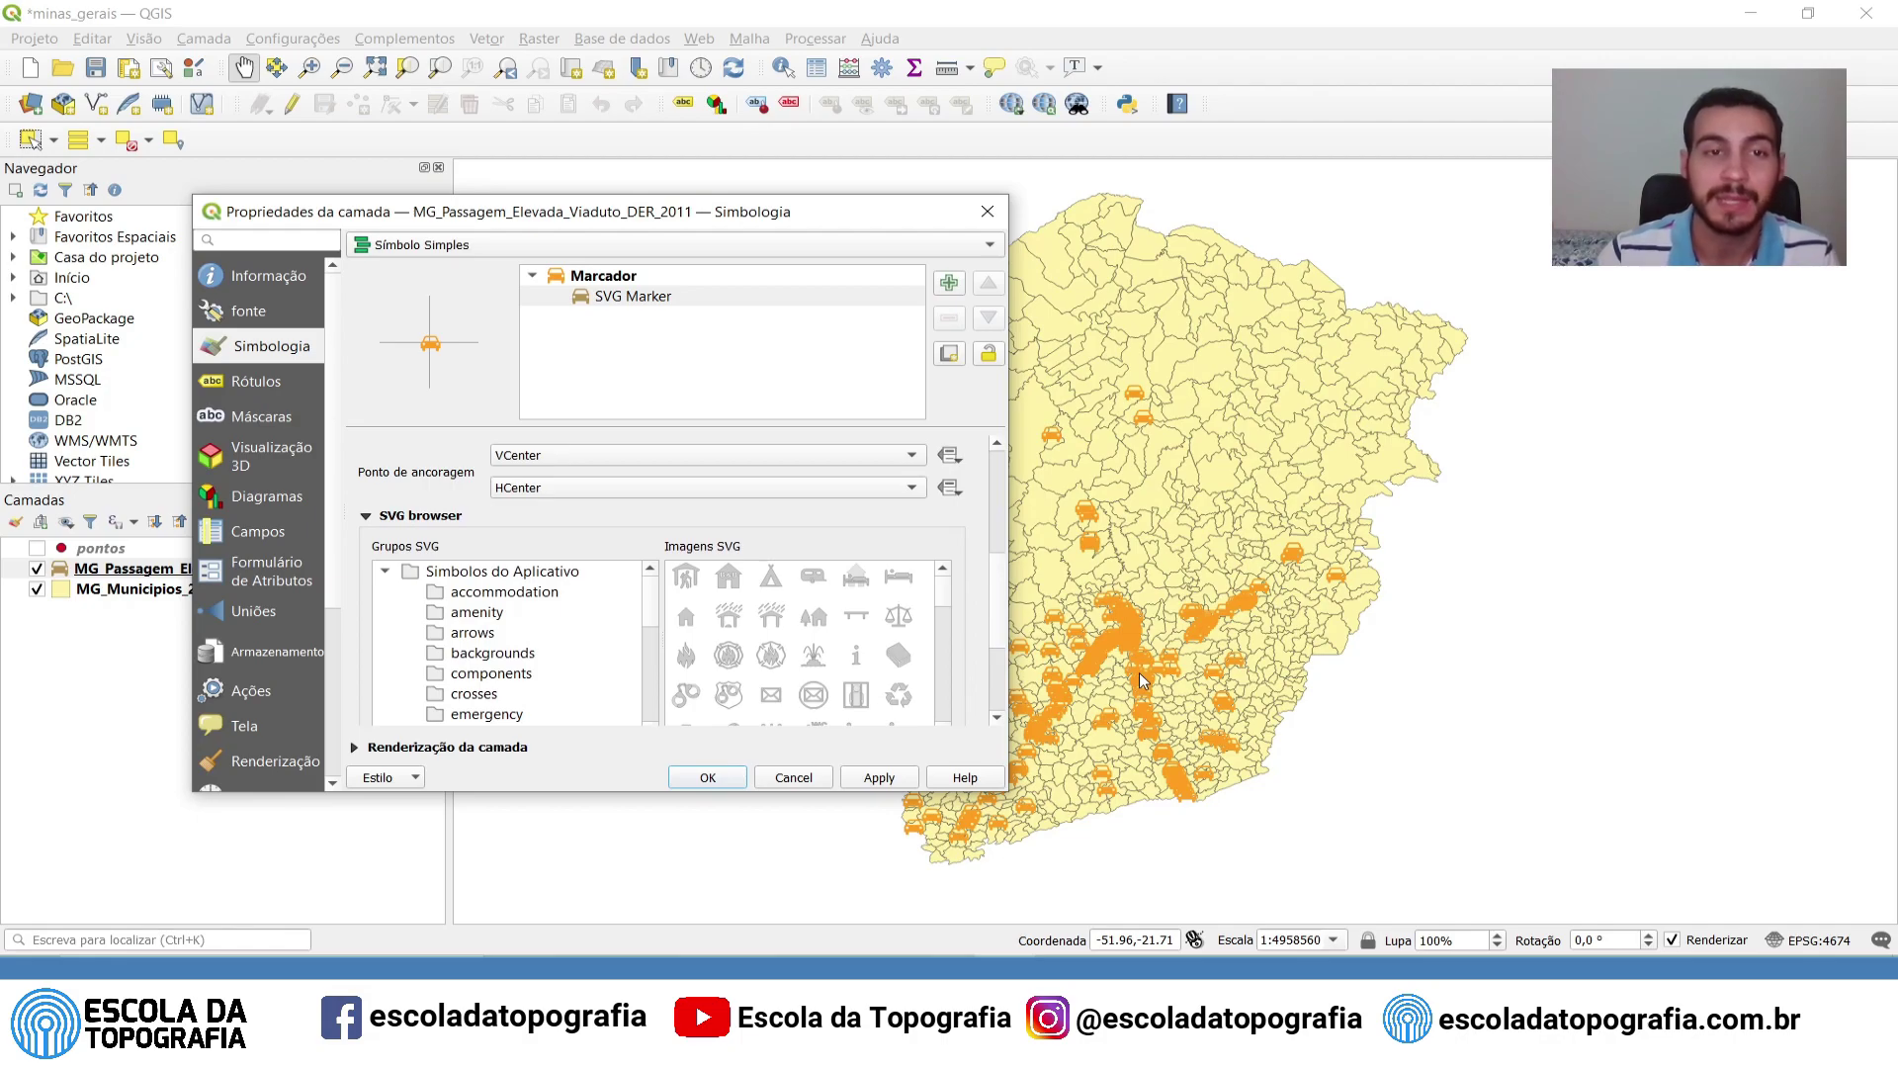
left_click(902, 782)
scroll(1002, 586, "up", 5)
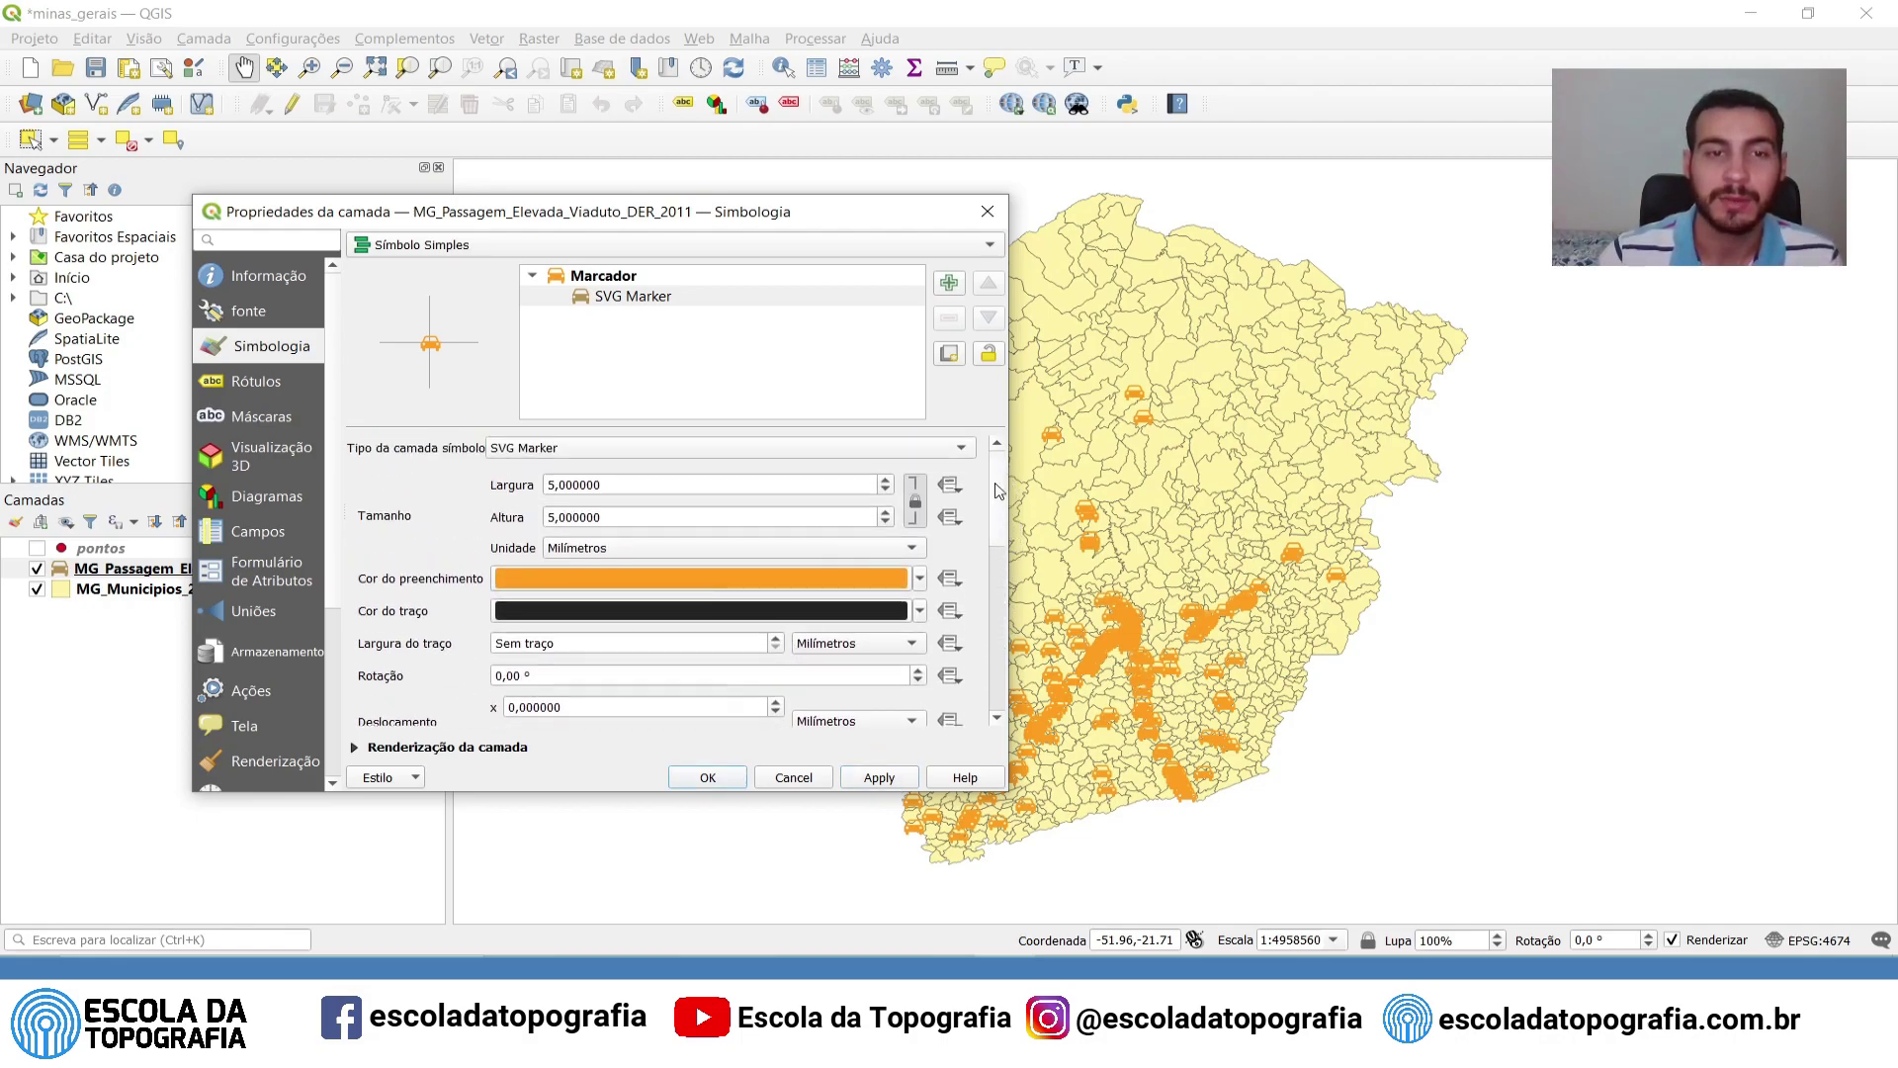
Change the viaduct layer's symbol layer type from SVG Marker to Simple Marker and apply it to the map
left_click(658, 299)
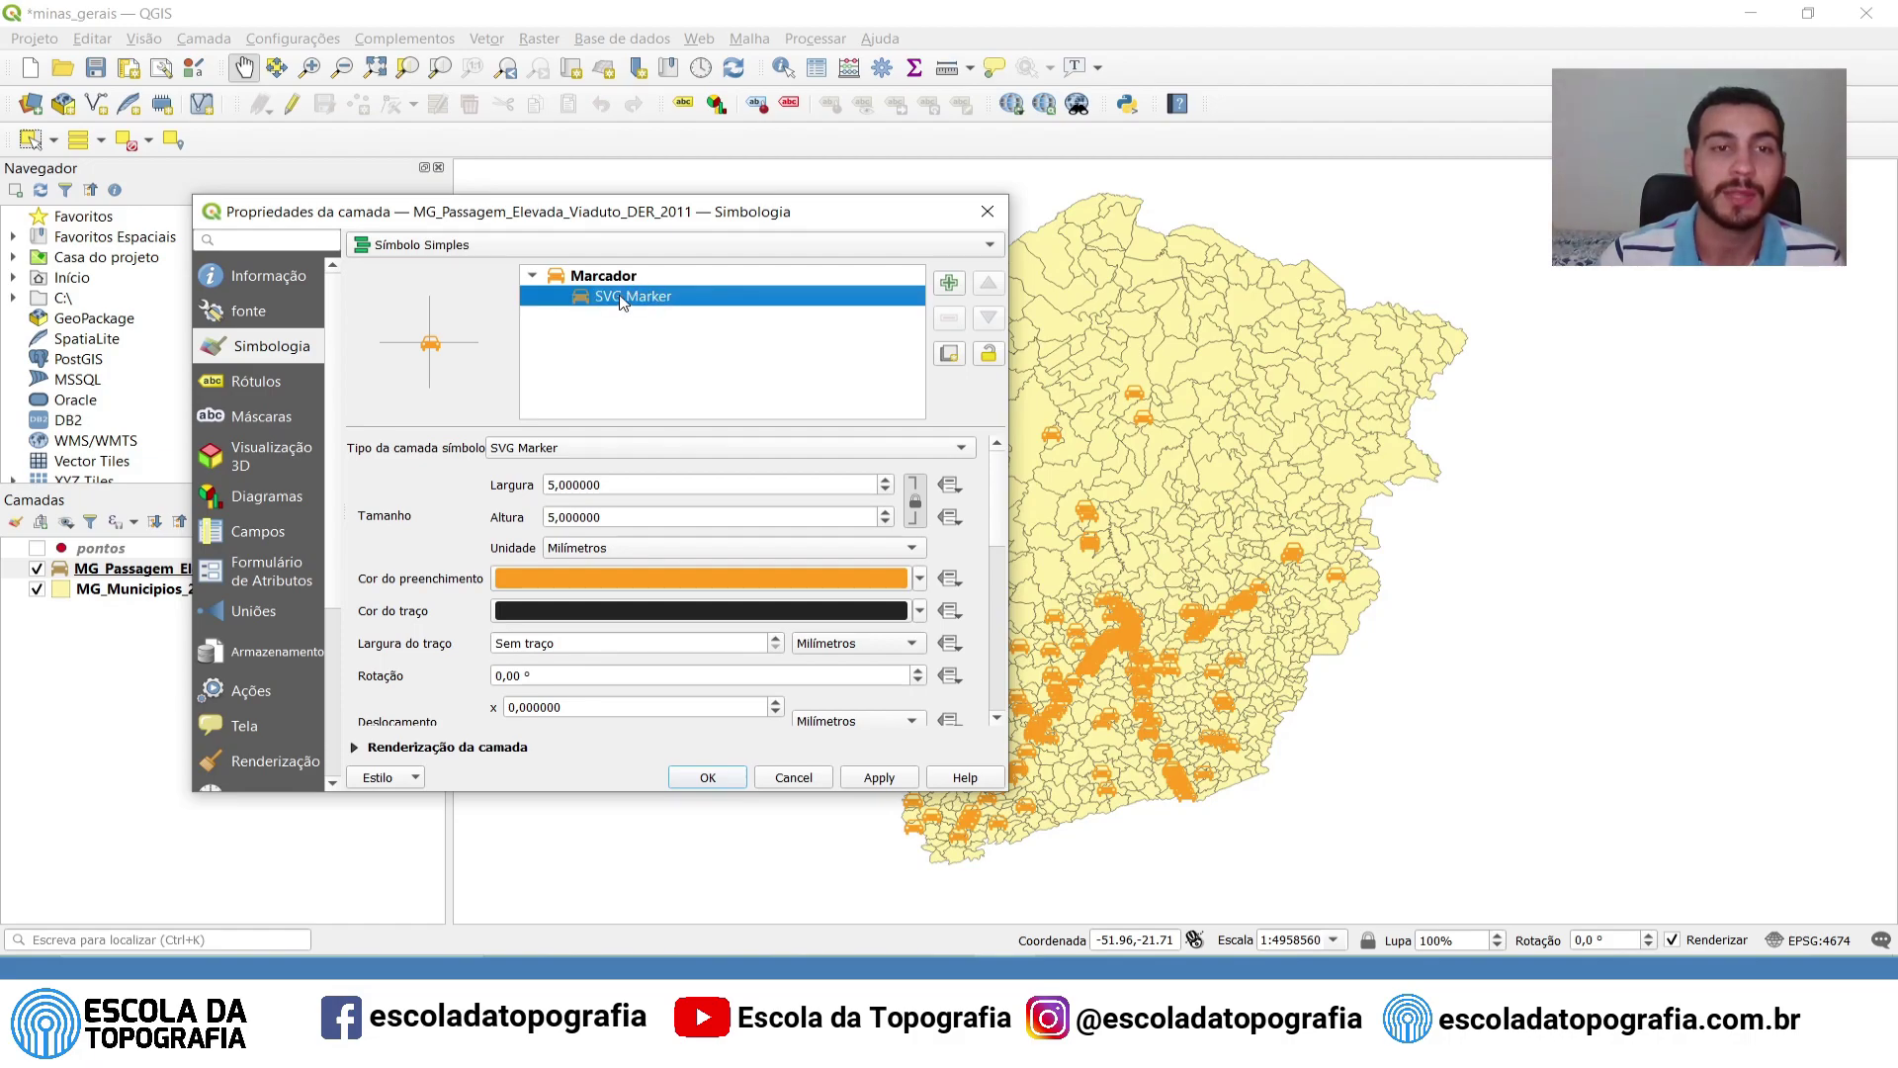
left_click(623, 280)
left_click(623, 296)
left_click(620, 447)
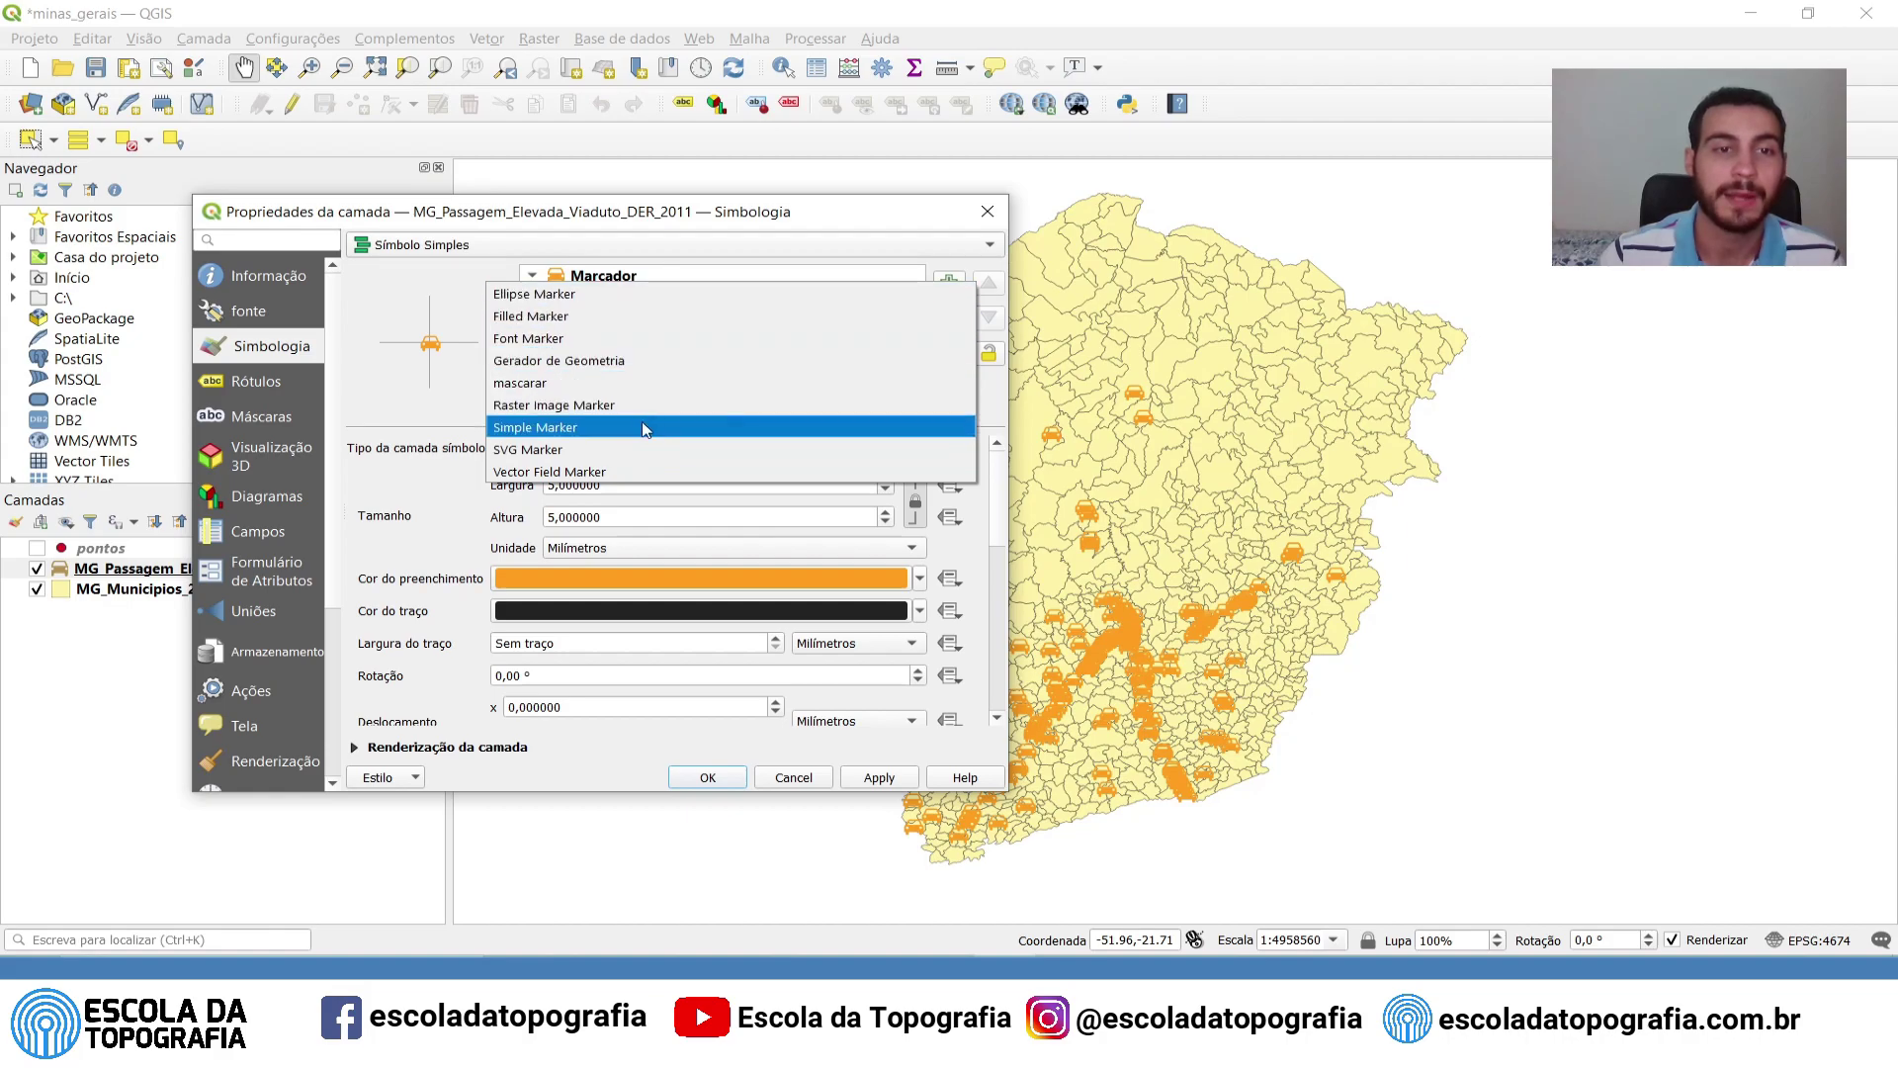
left_click(645, 429)
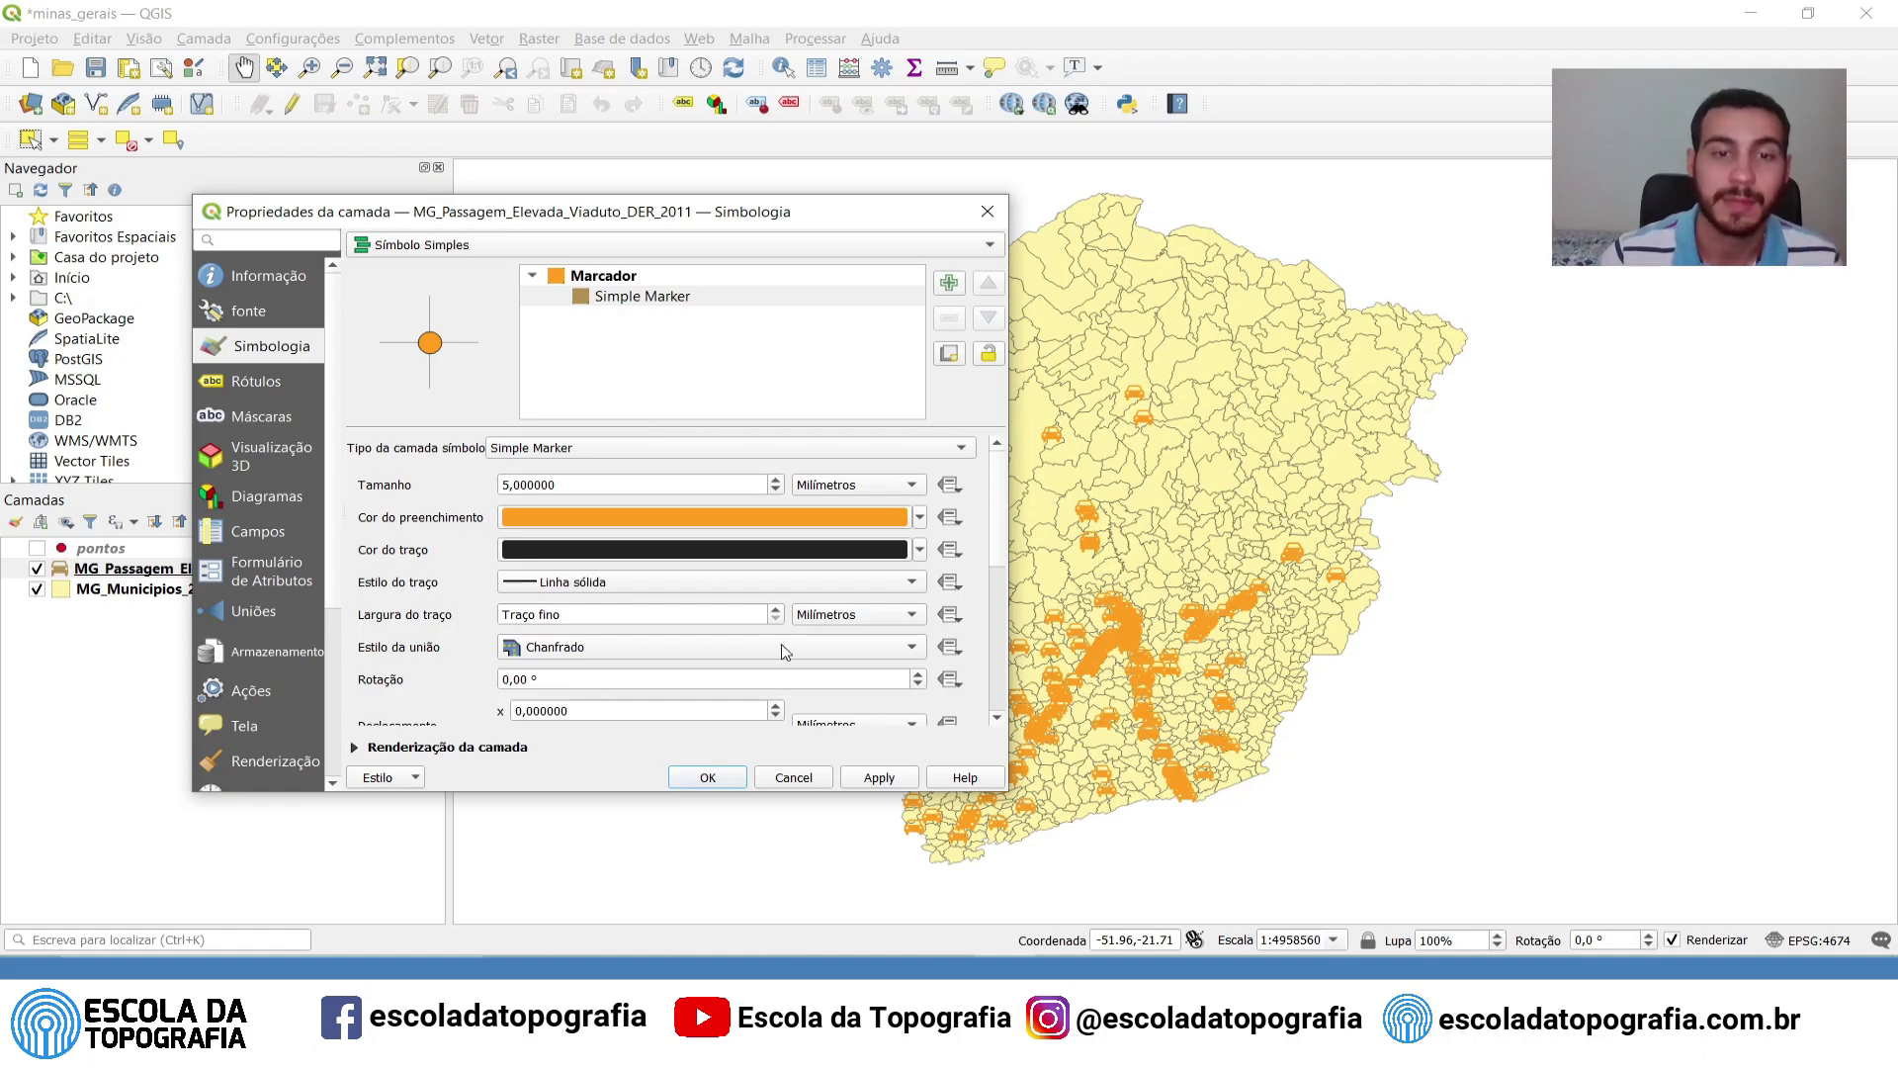
left_click(876, 778)
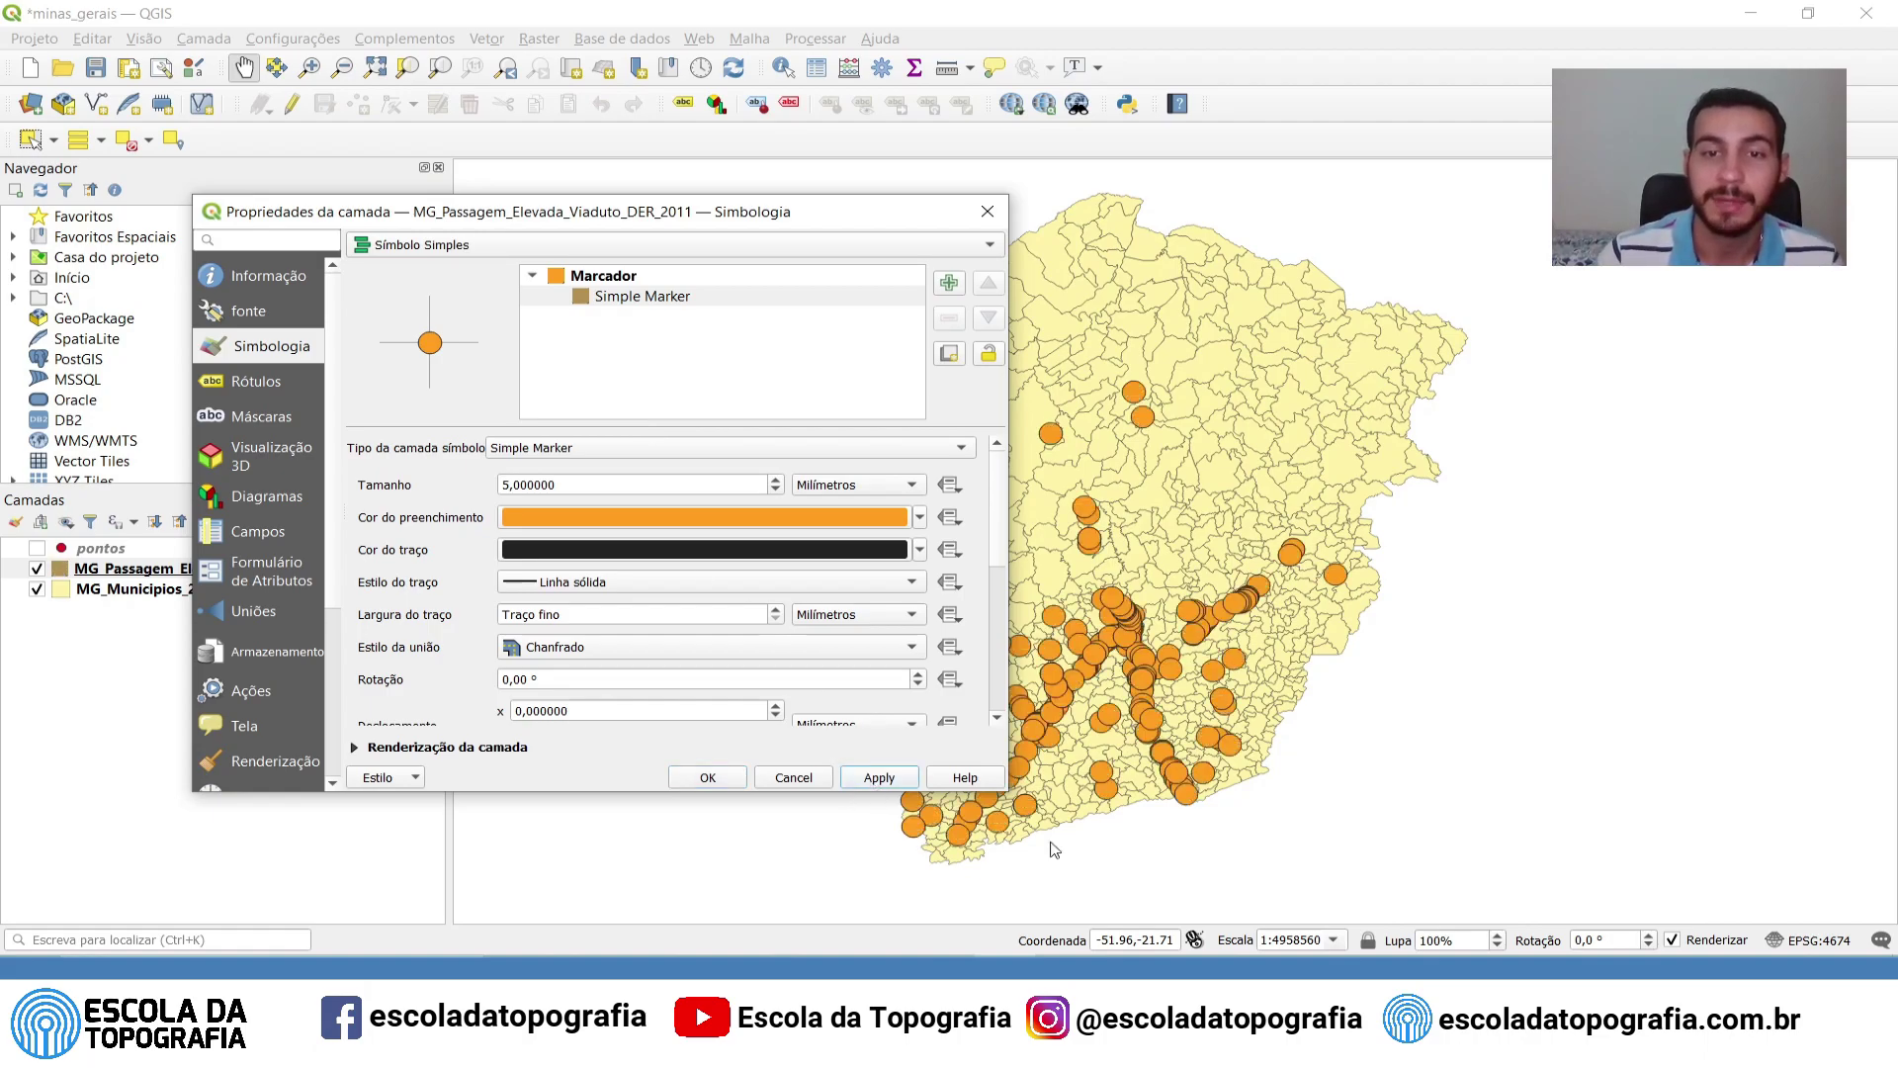
Set the simple marker's size to 3 mm and apply the change
left_click(508, 486)
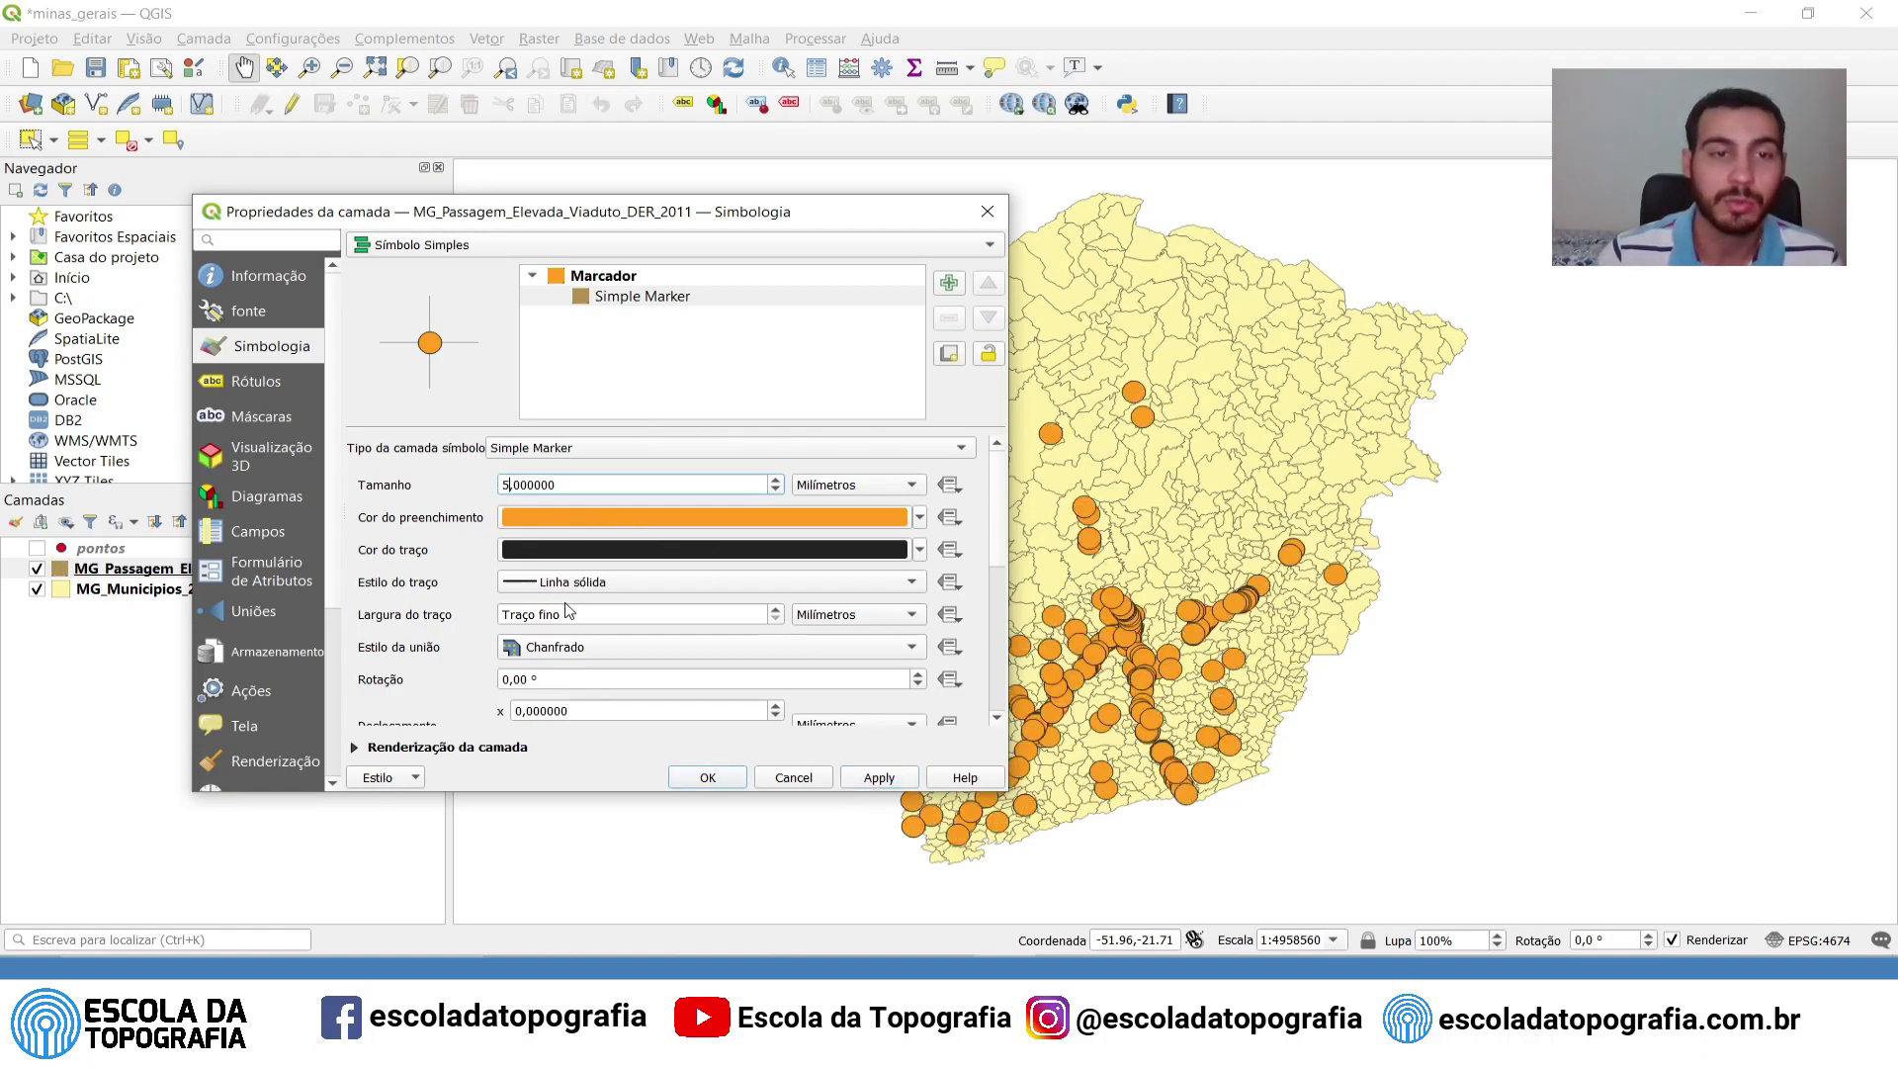
key("BackSpace")
type("3")
left_click(898, 778)
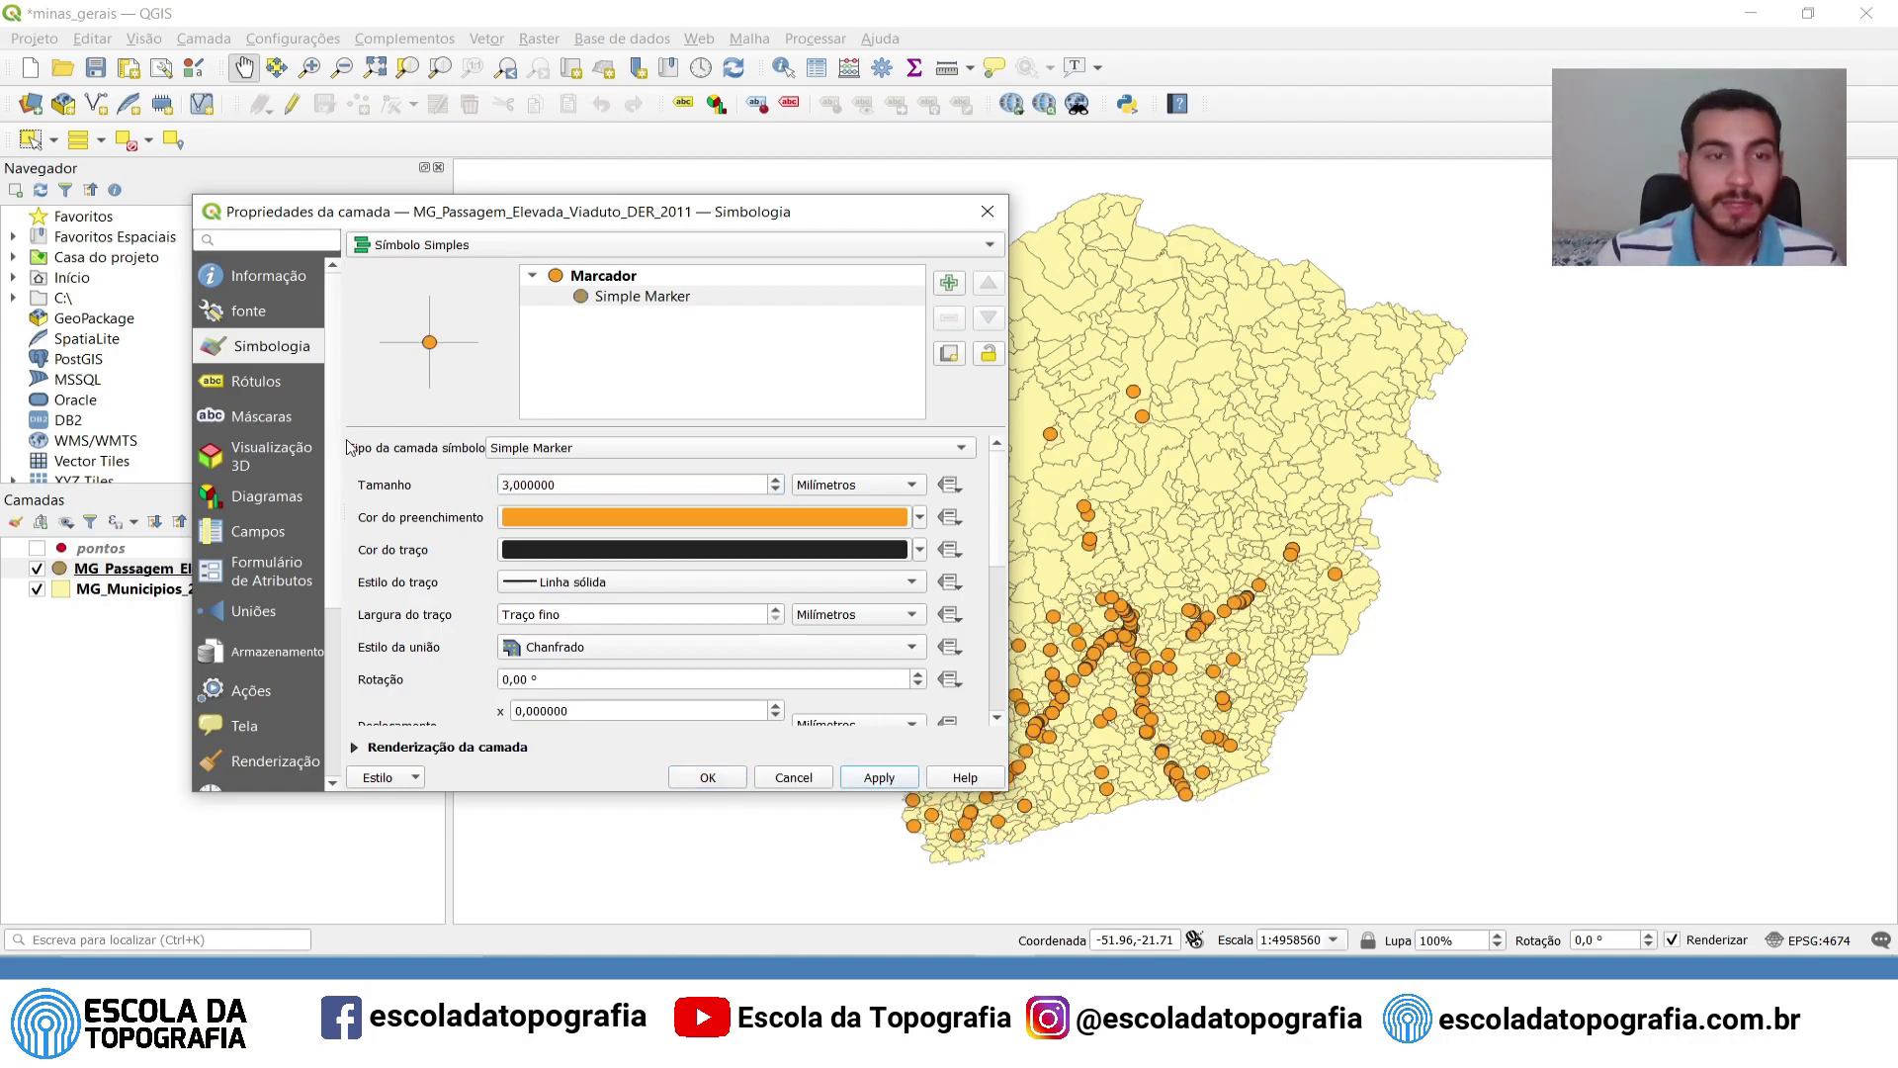
Set the simple marker's size to 1.5 mm, apply it and accept the viaduct layer's properties
double_click(507, 484)
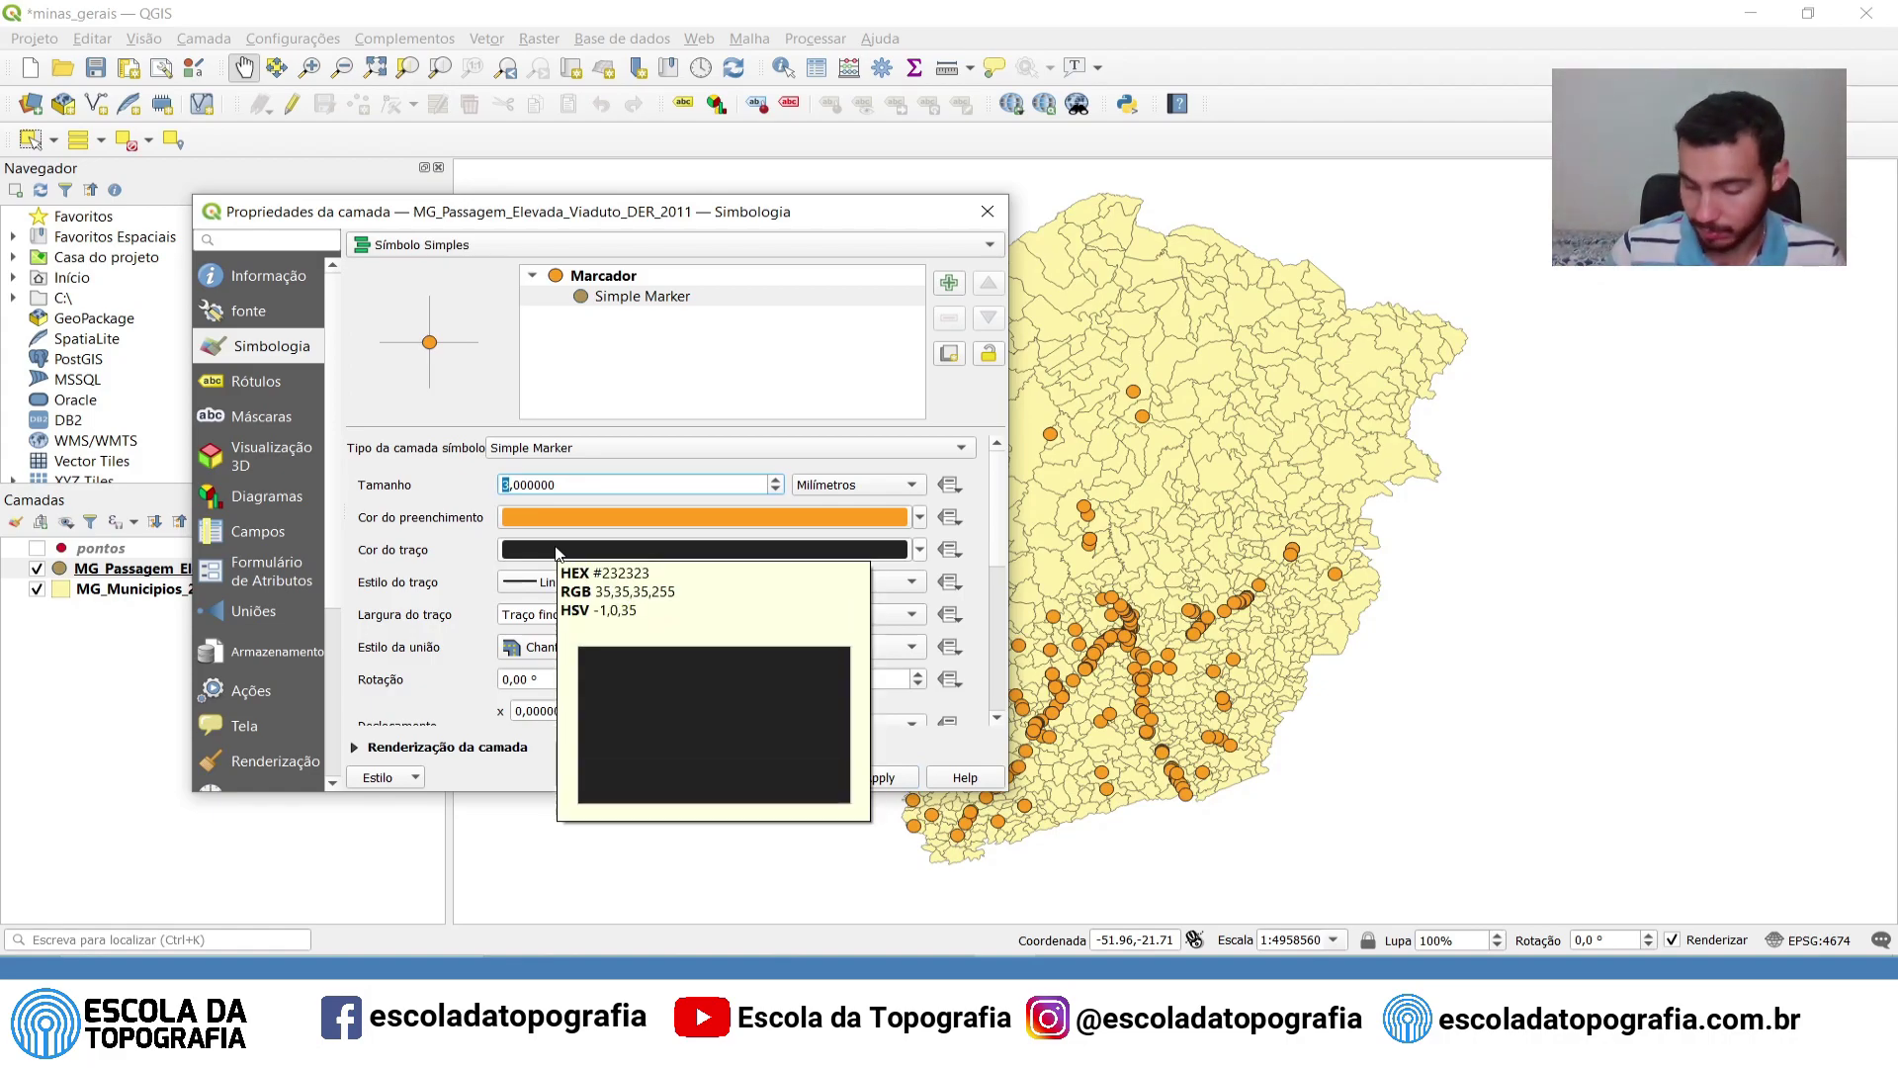
type("1.5")
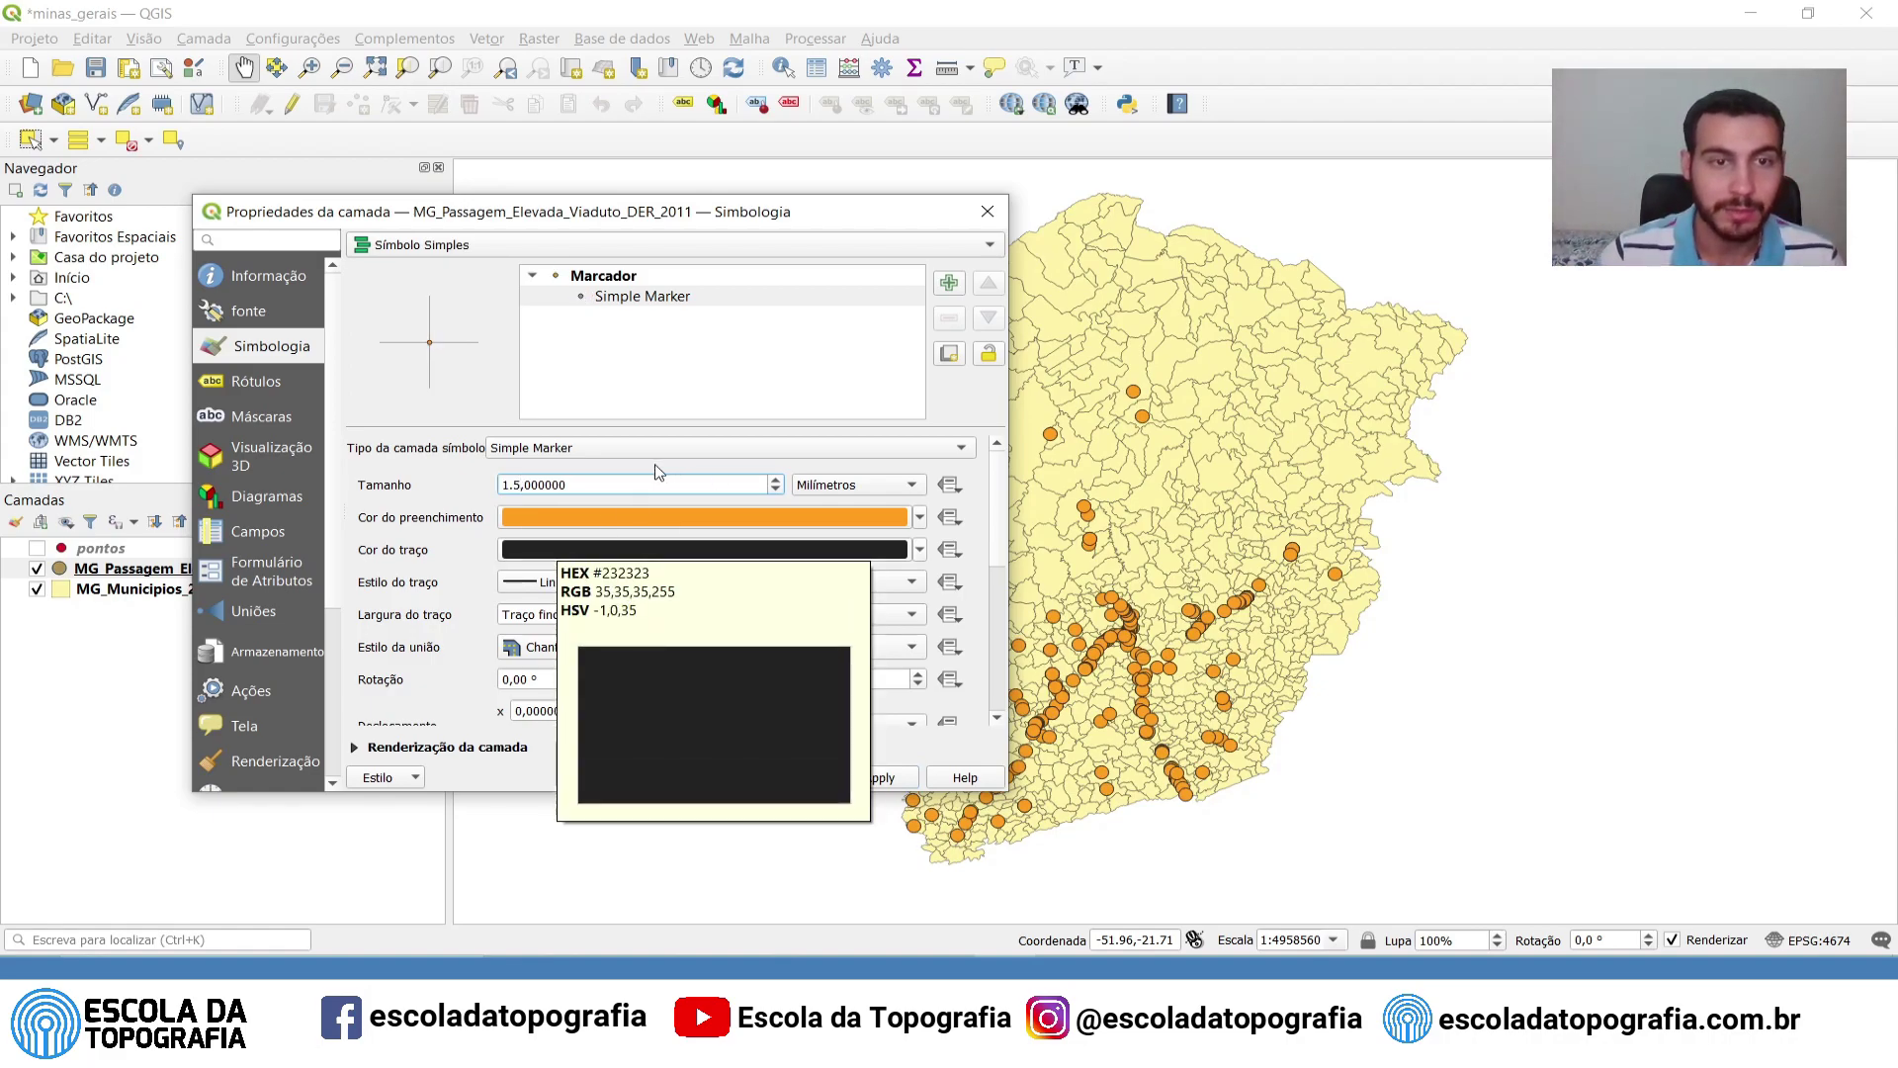
key("BackSpace")
key("BackSpace")
key("BackSpace")
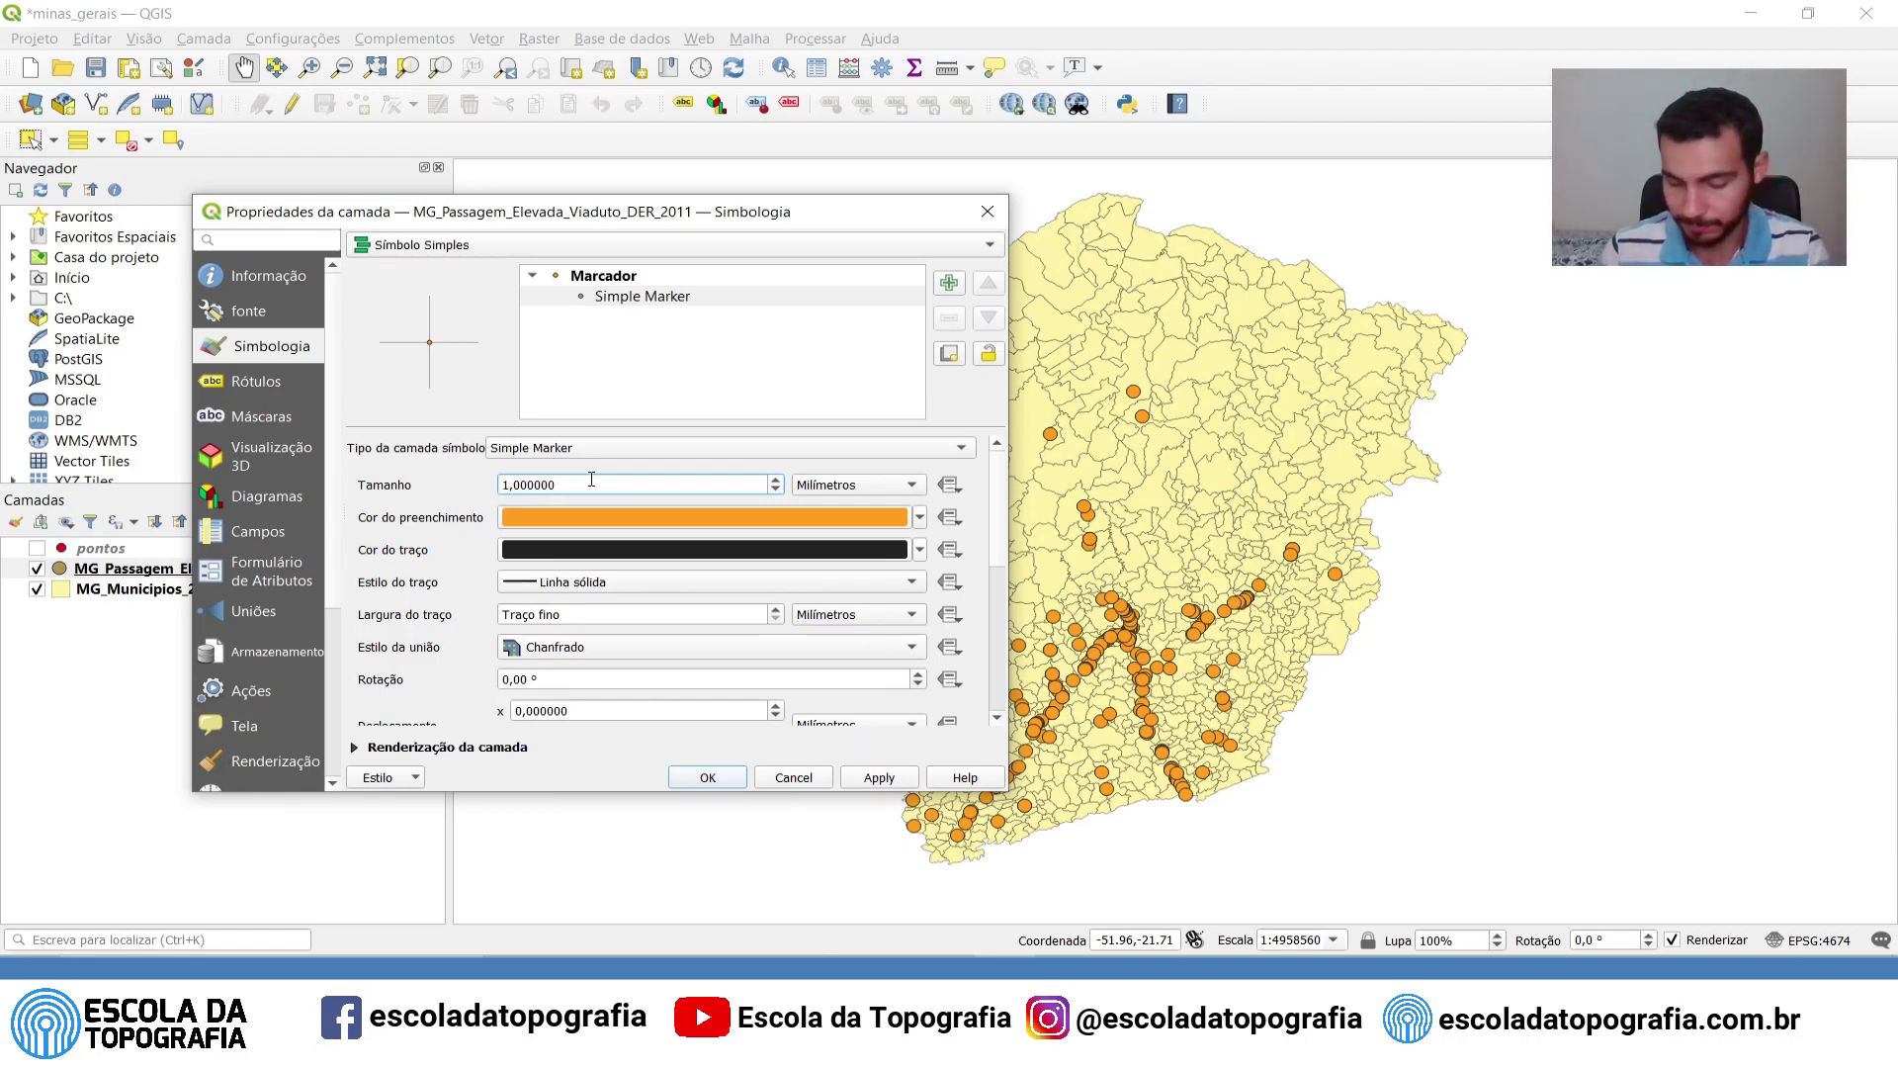
left_click(875, 777)
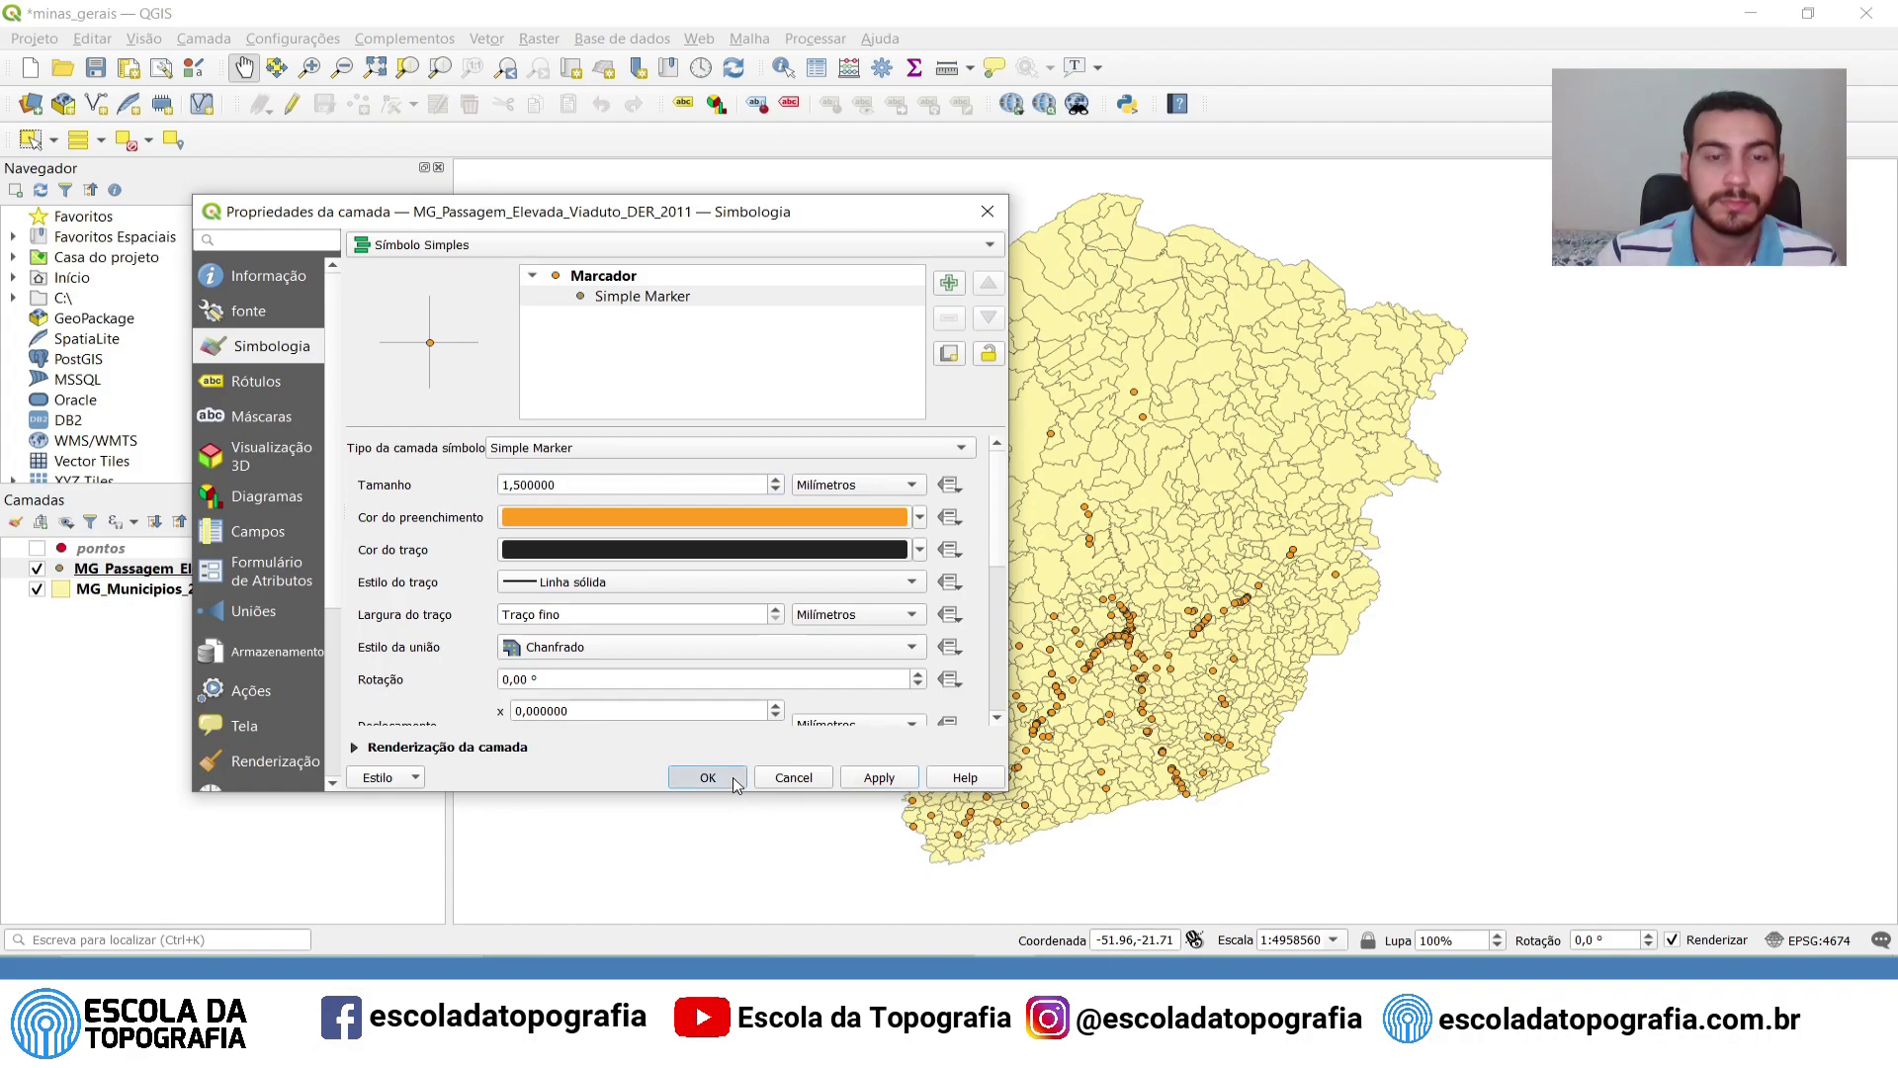
left_click(705, 777)
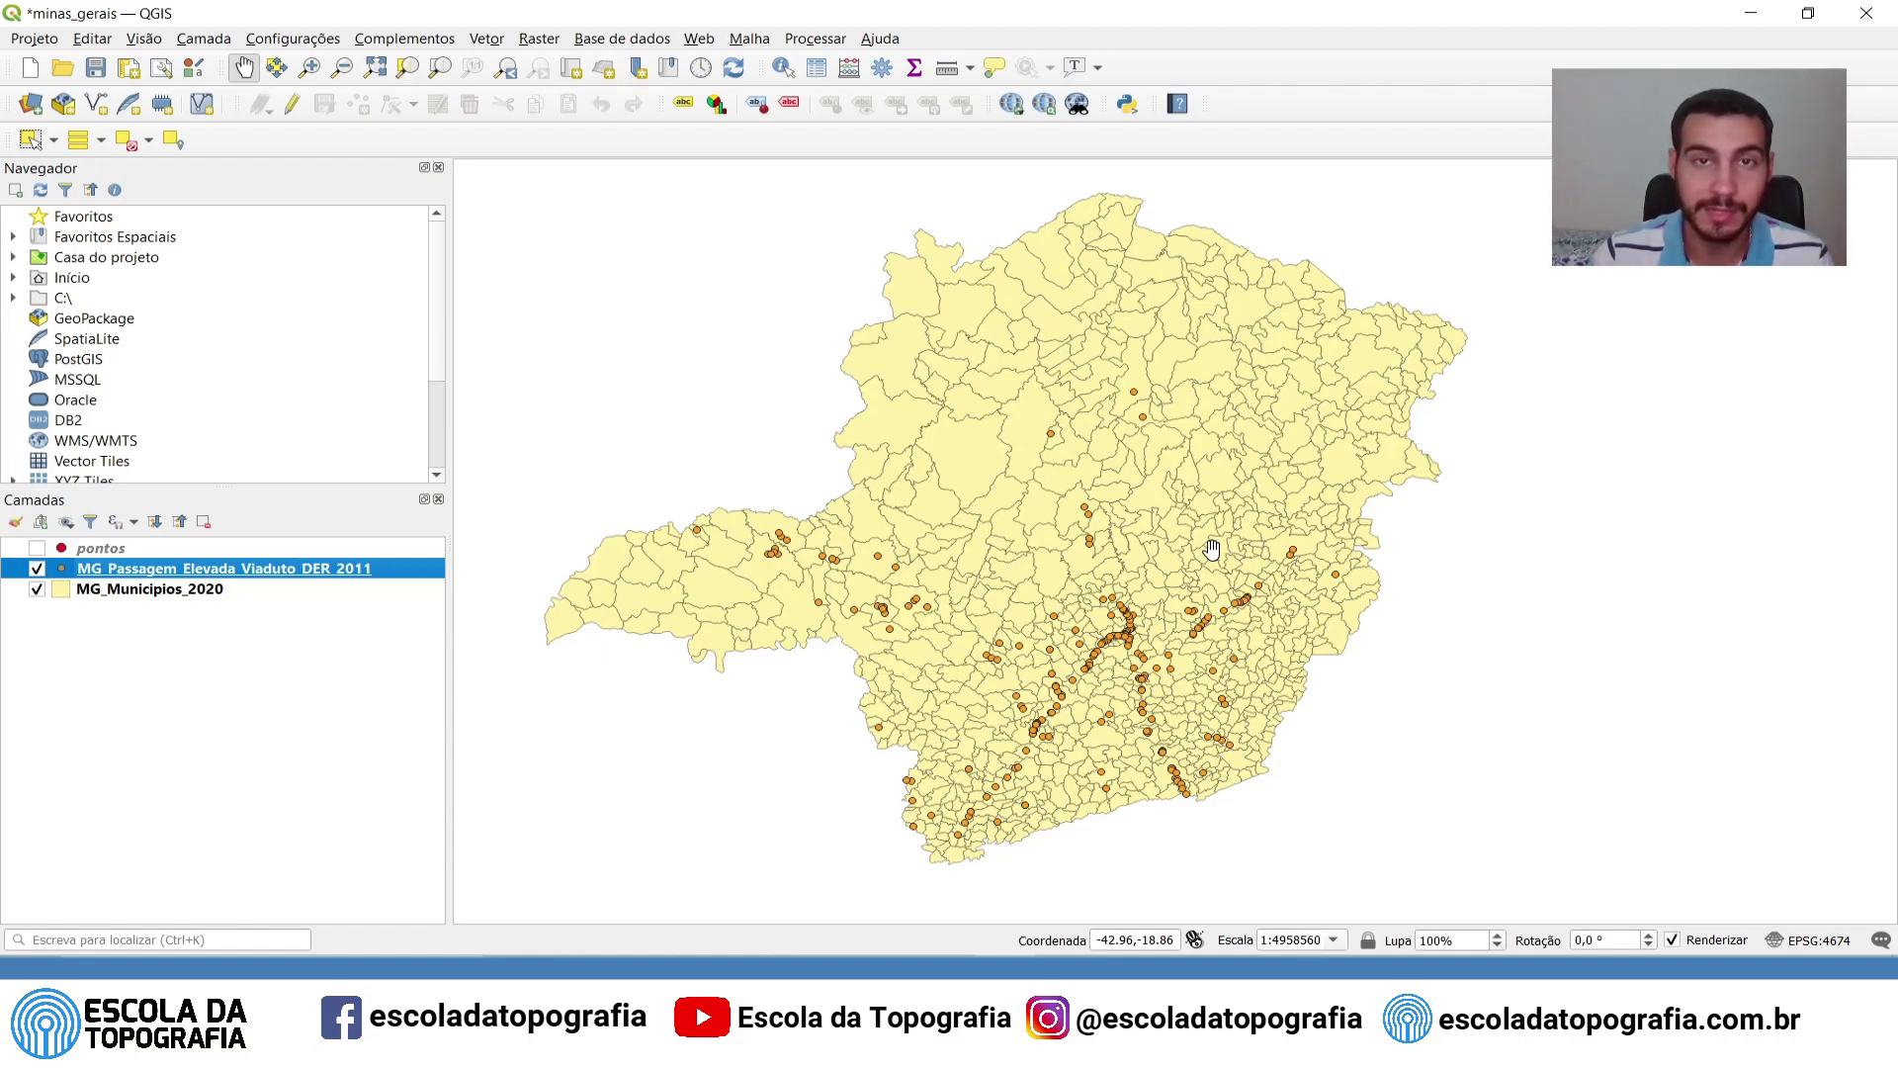
Hide the viaduct layer and add the MG_Area_Protecao_Especial_IEF_ICMBio_2020_jul.shp vector layer to the project
left_click(37, 571)
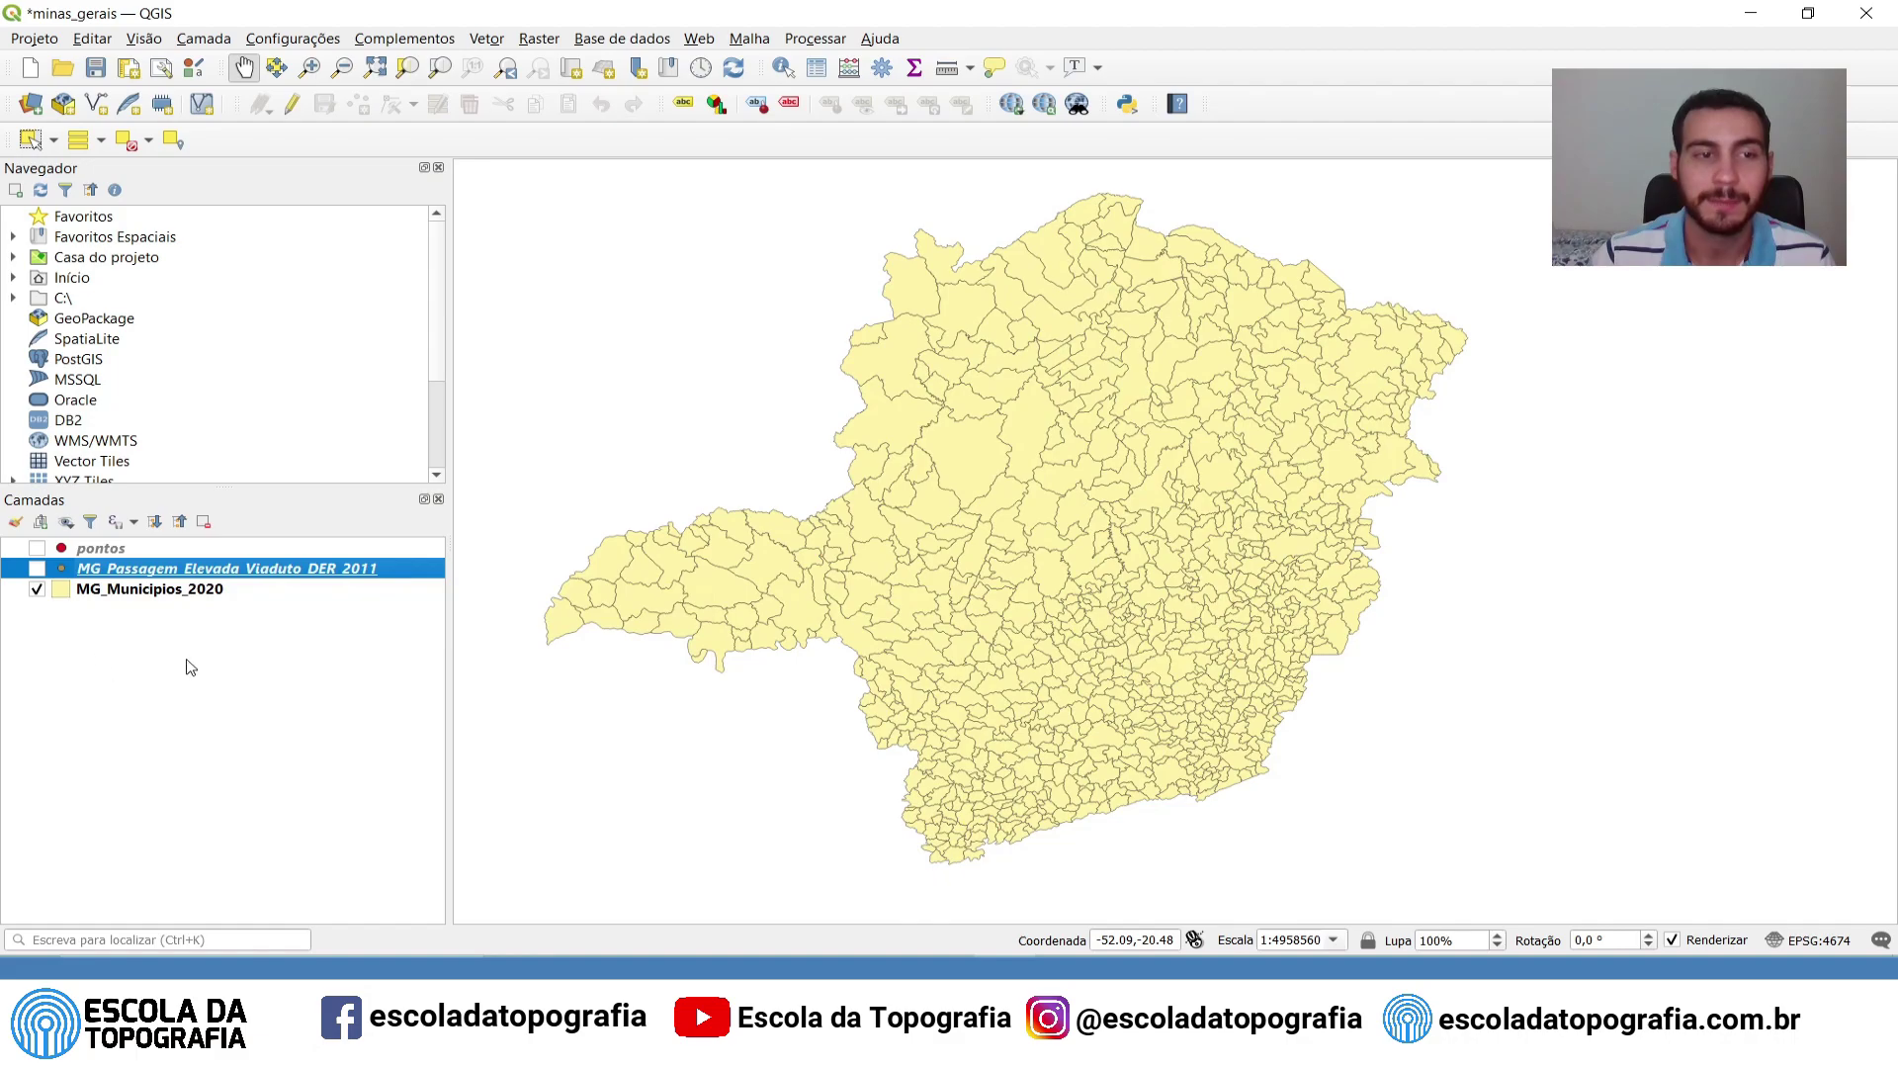
left_click(30, 105)
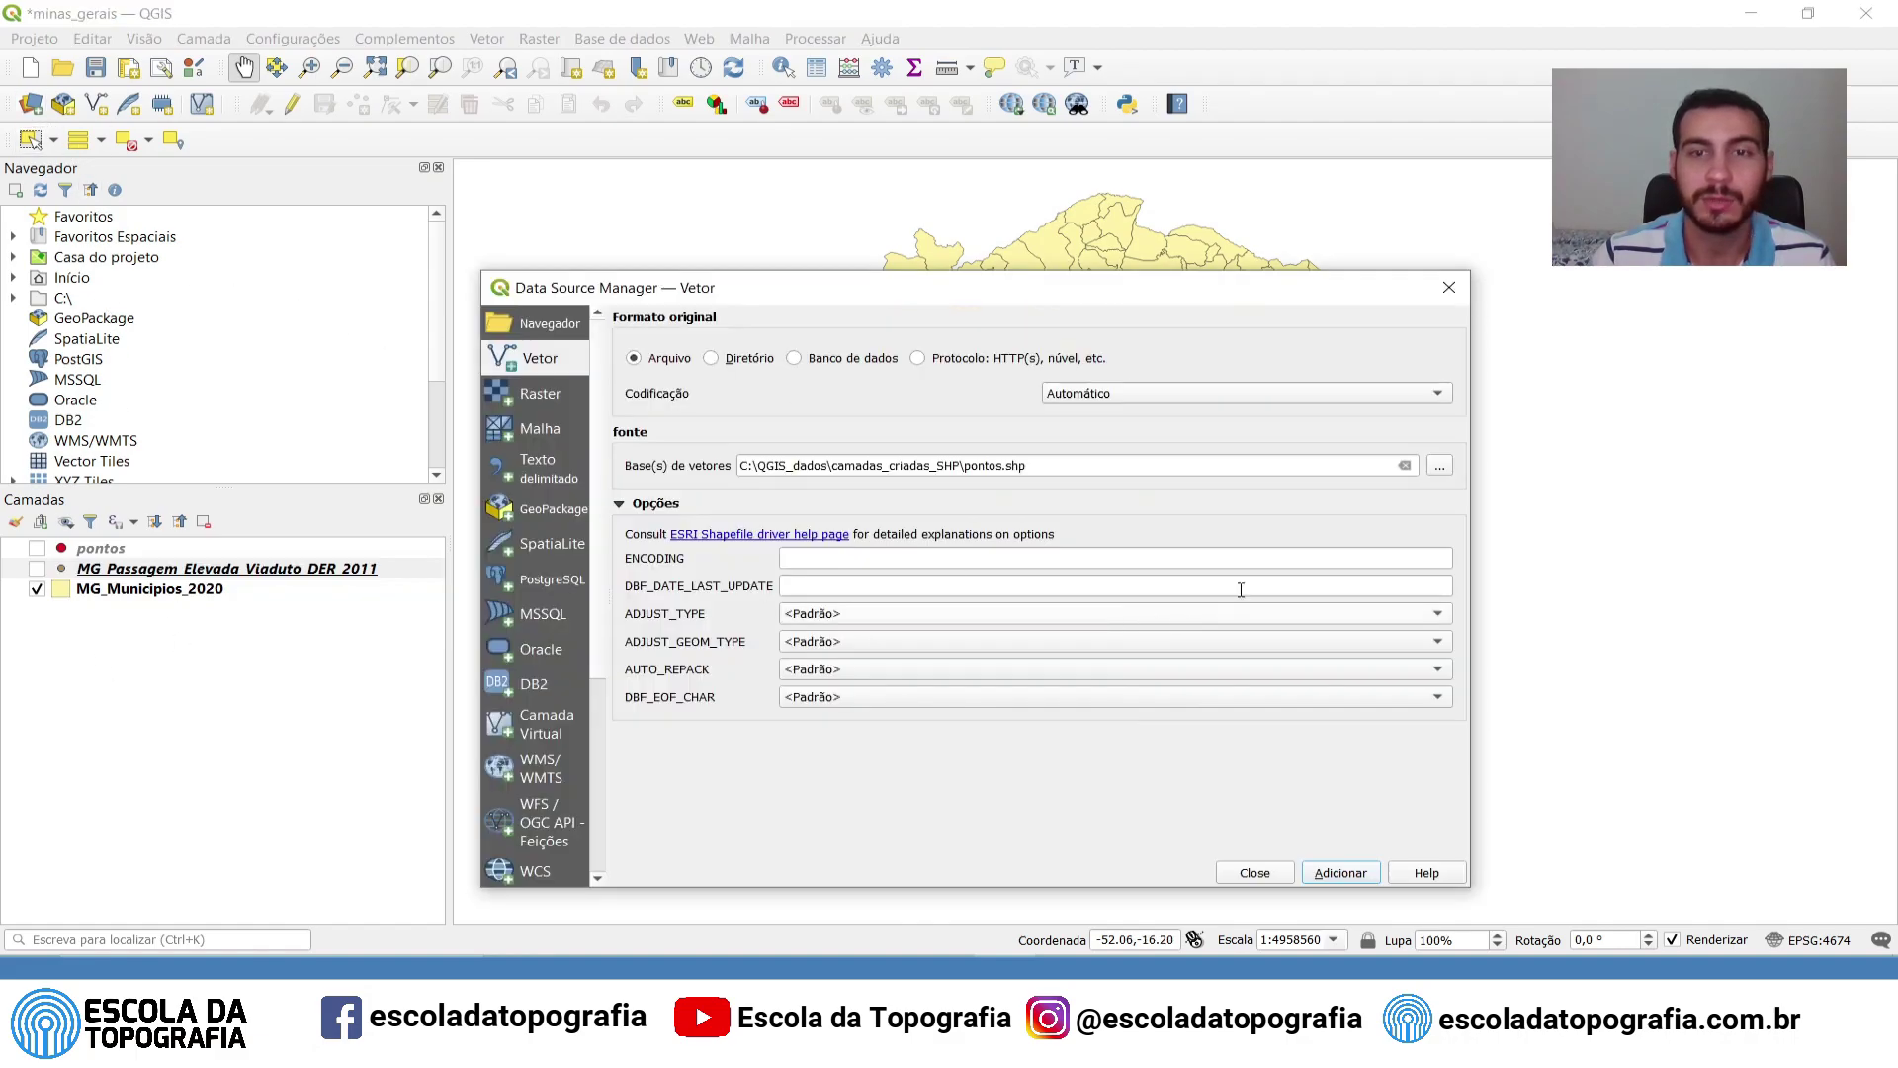
left_click(1444, 467)
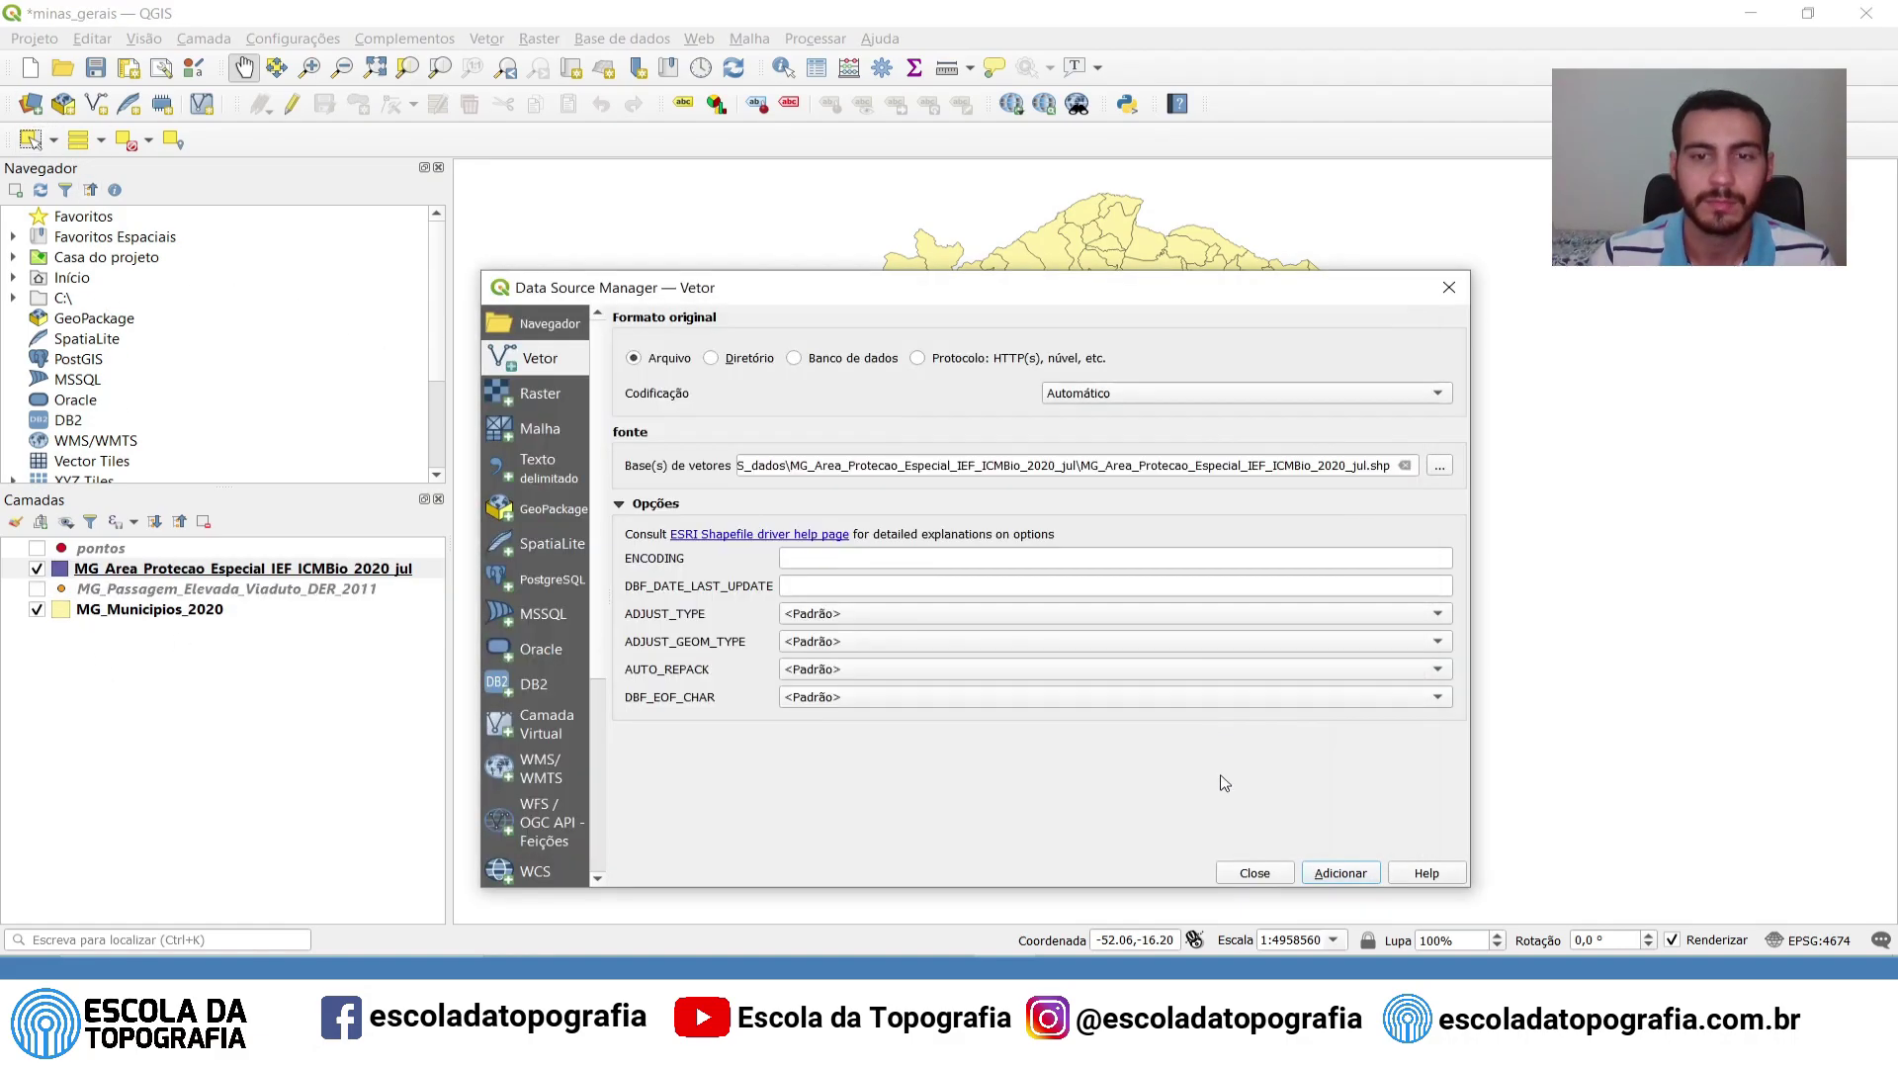
left_click(1248, 875)
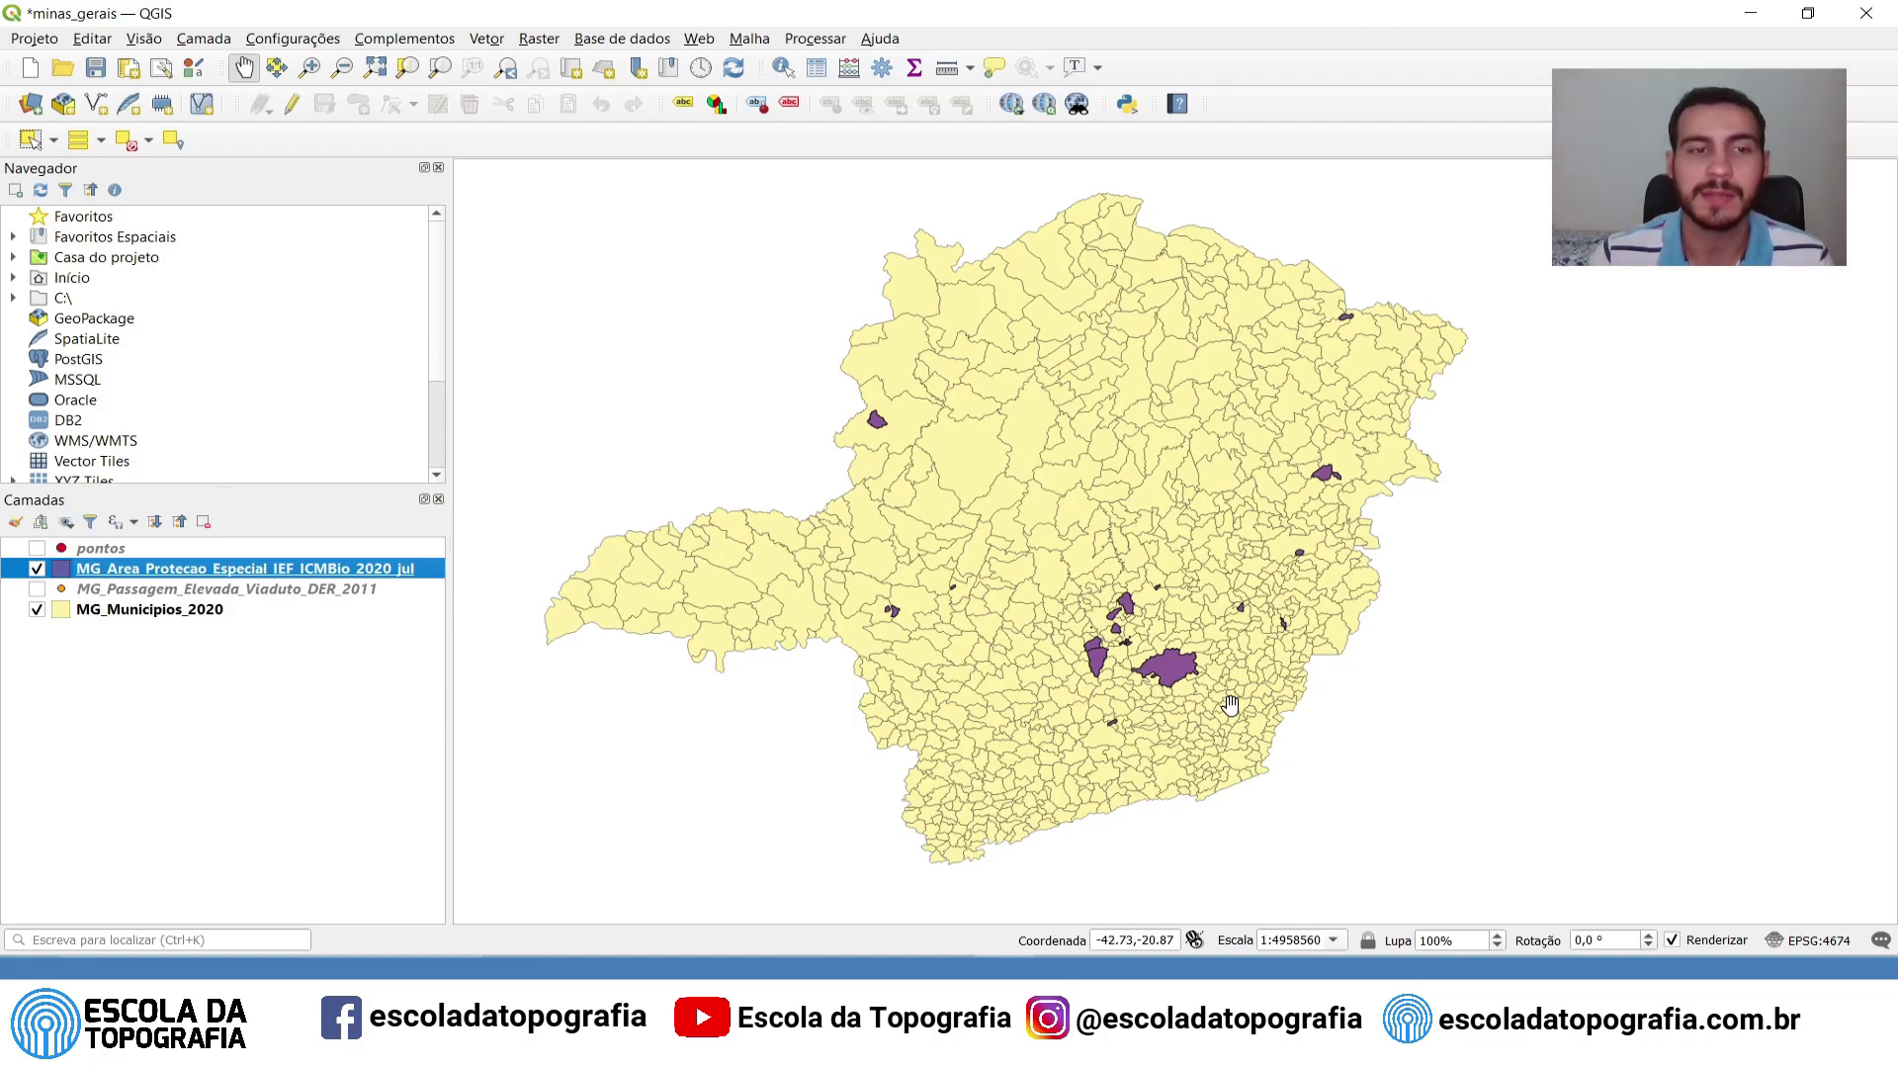
Change the fill colour of the MG_Area_Protecao_Especial_IEF_ICMBio_2020_jul layer to bright green (#24e33e) in its symbology and apply it
scroll(1230, 702, "up", 2)
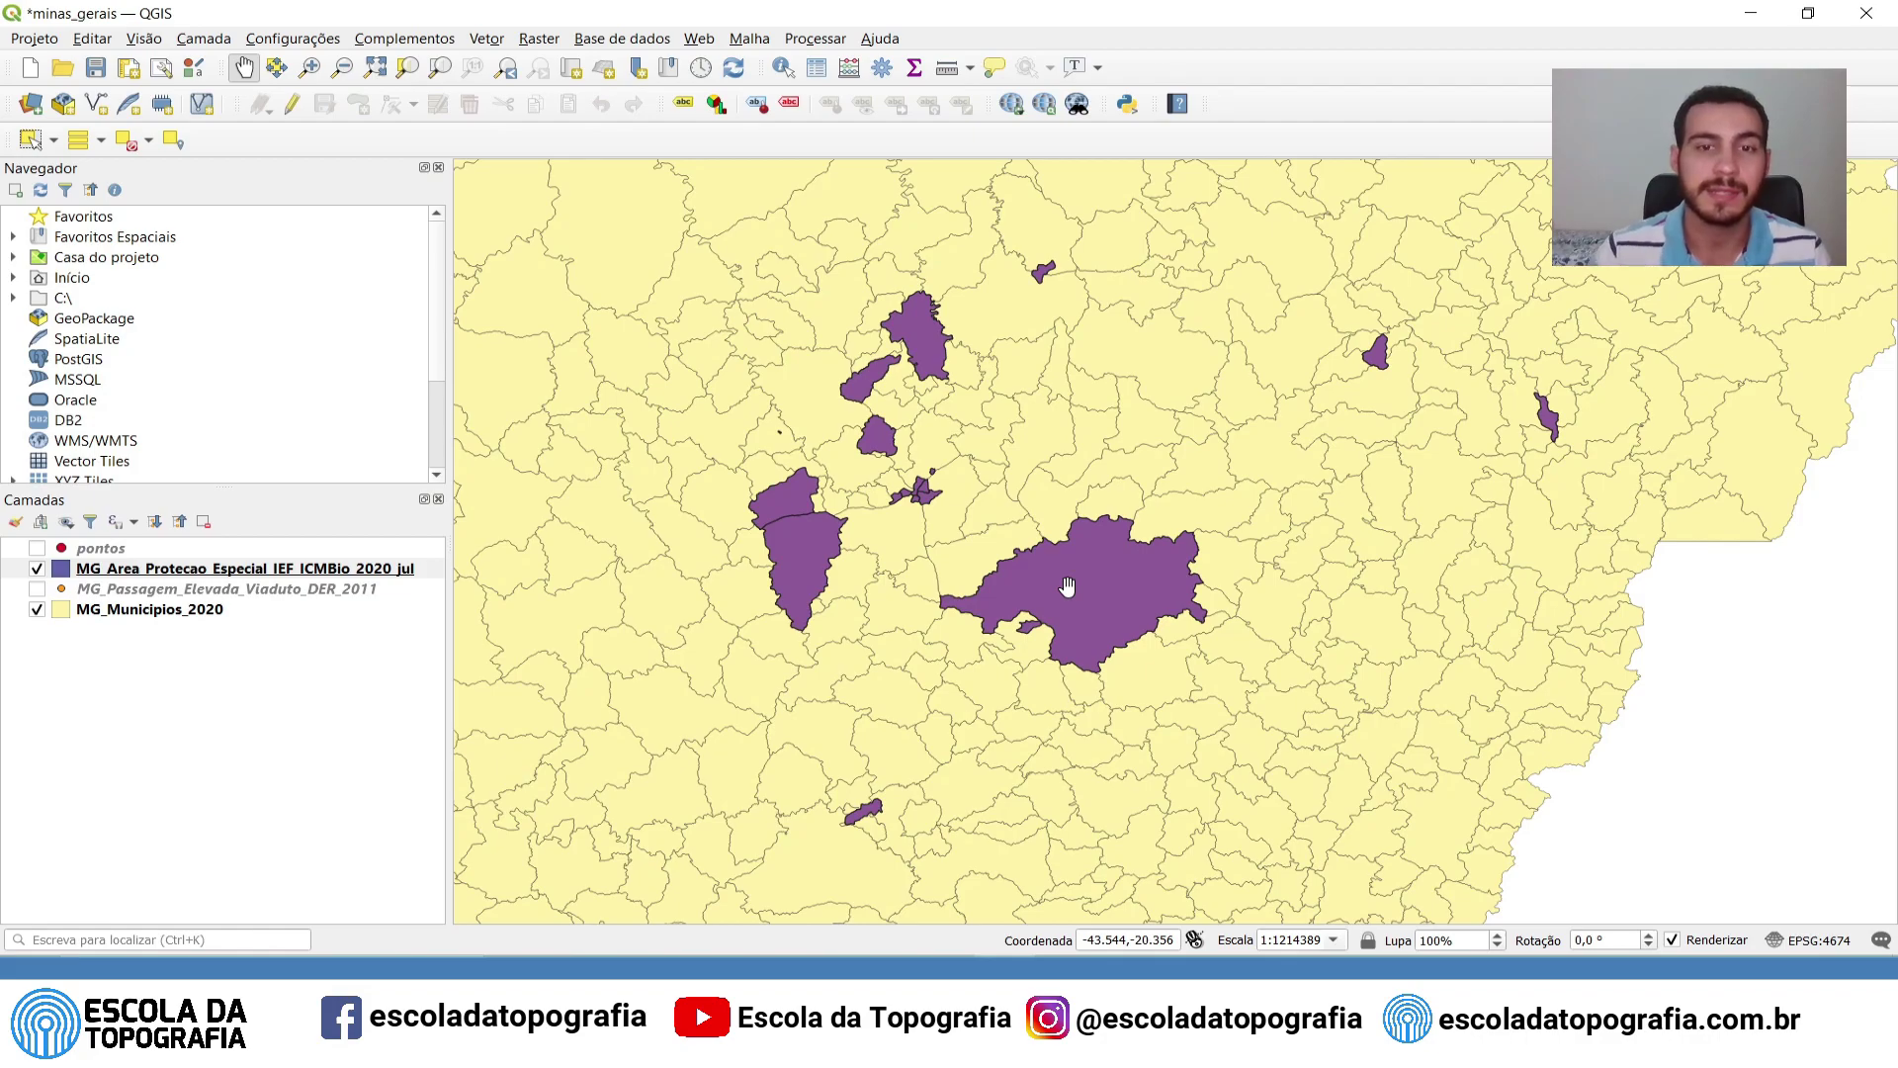
right_click(278, 581)
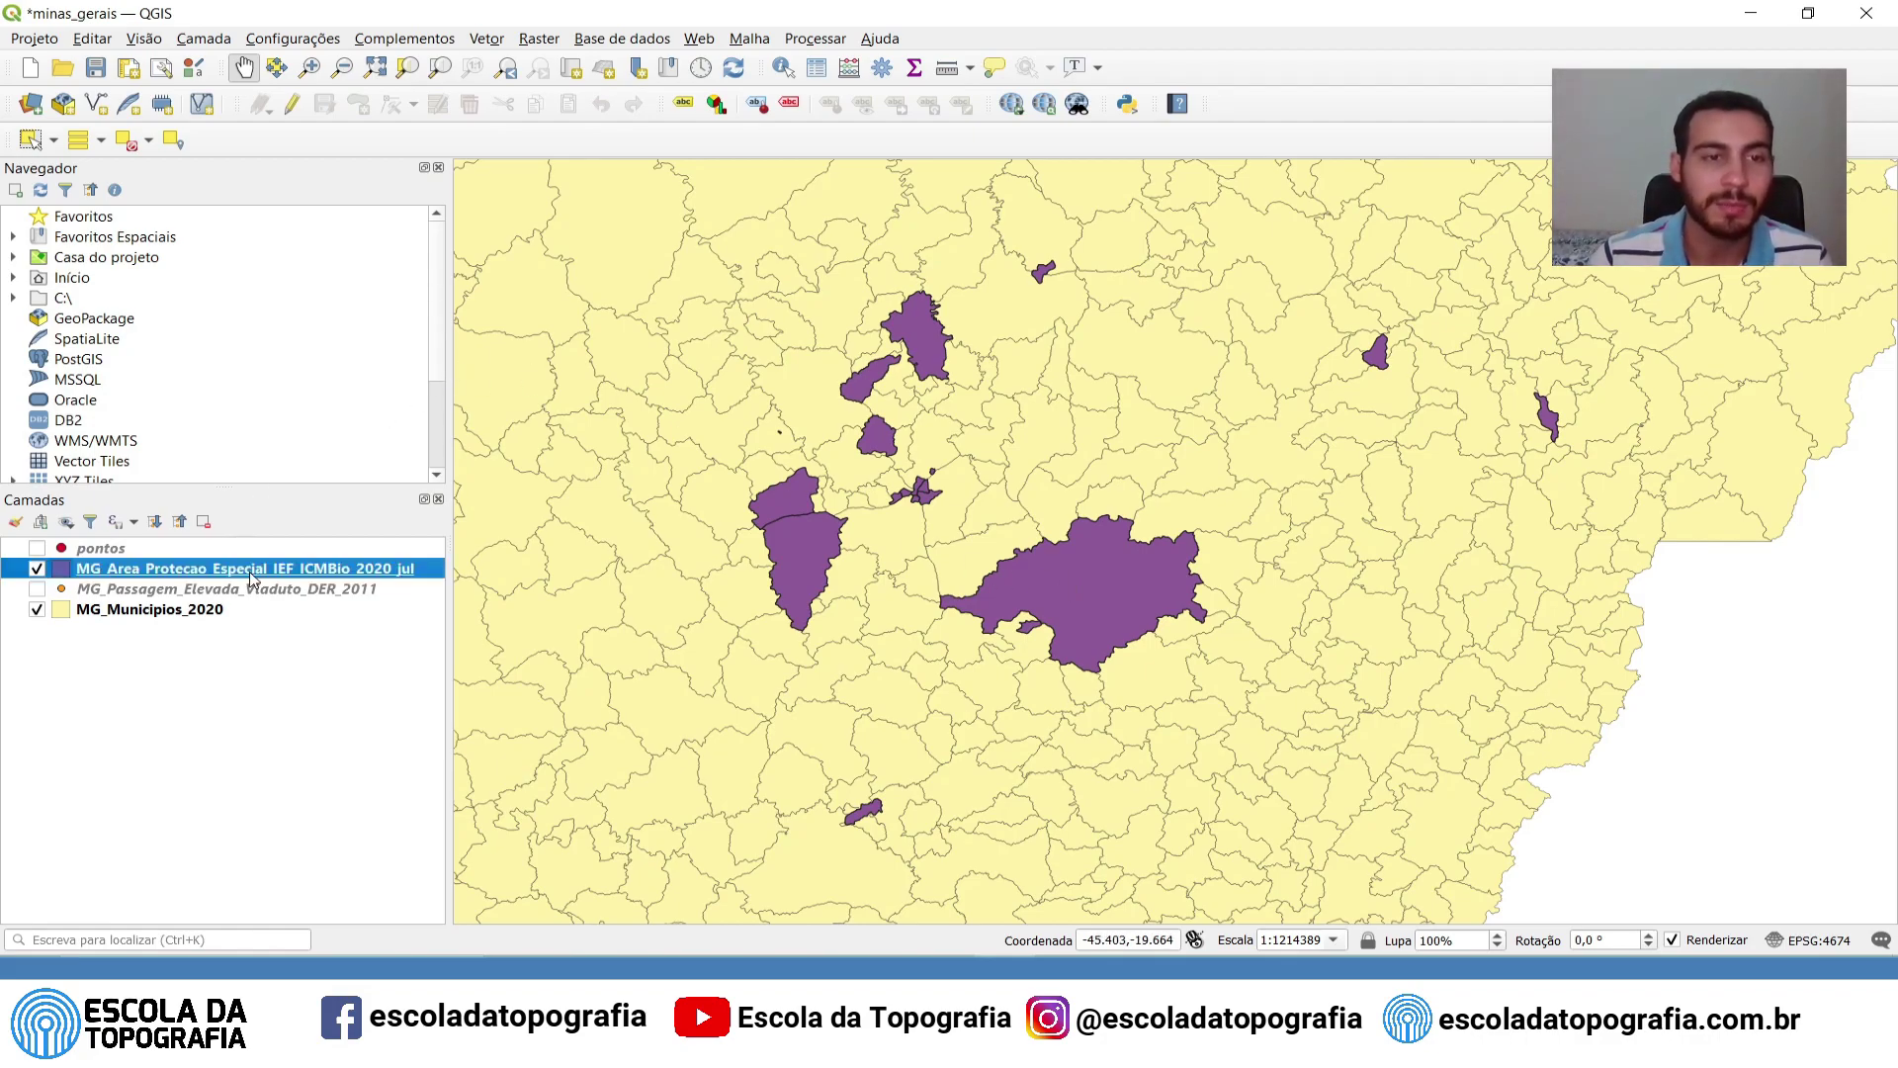
left_click(403, 562)
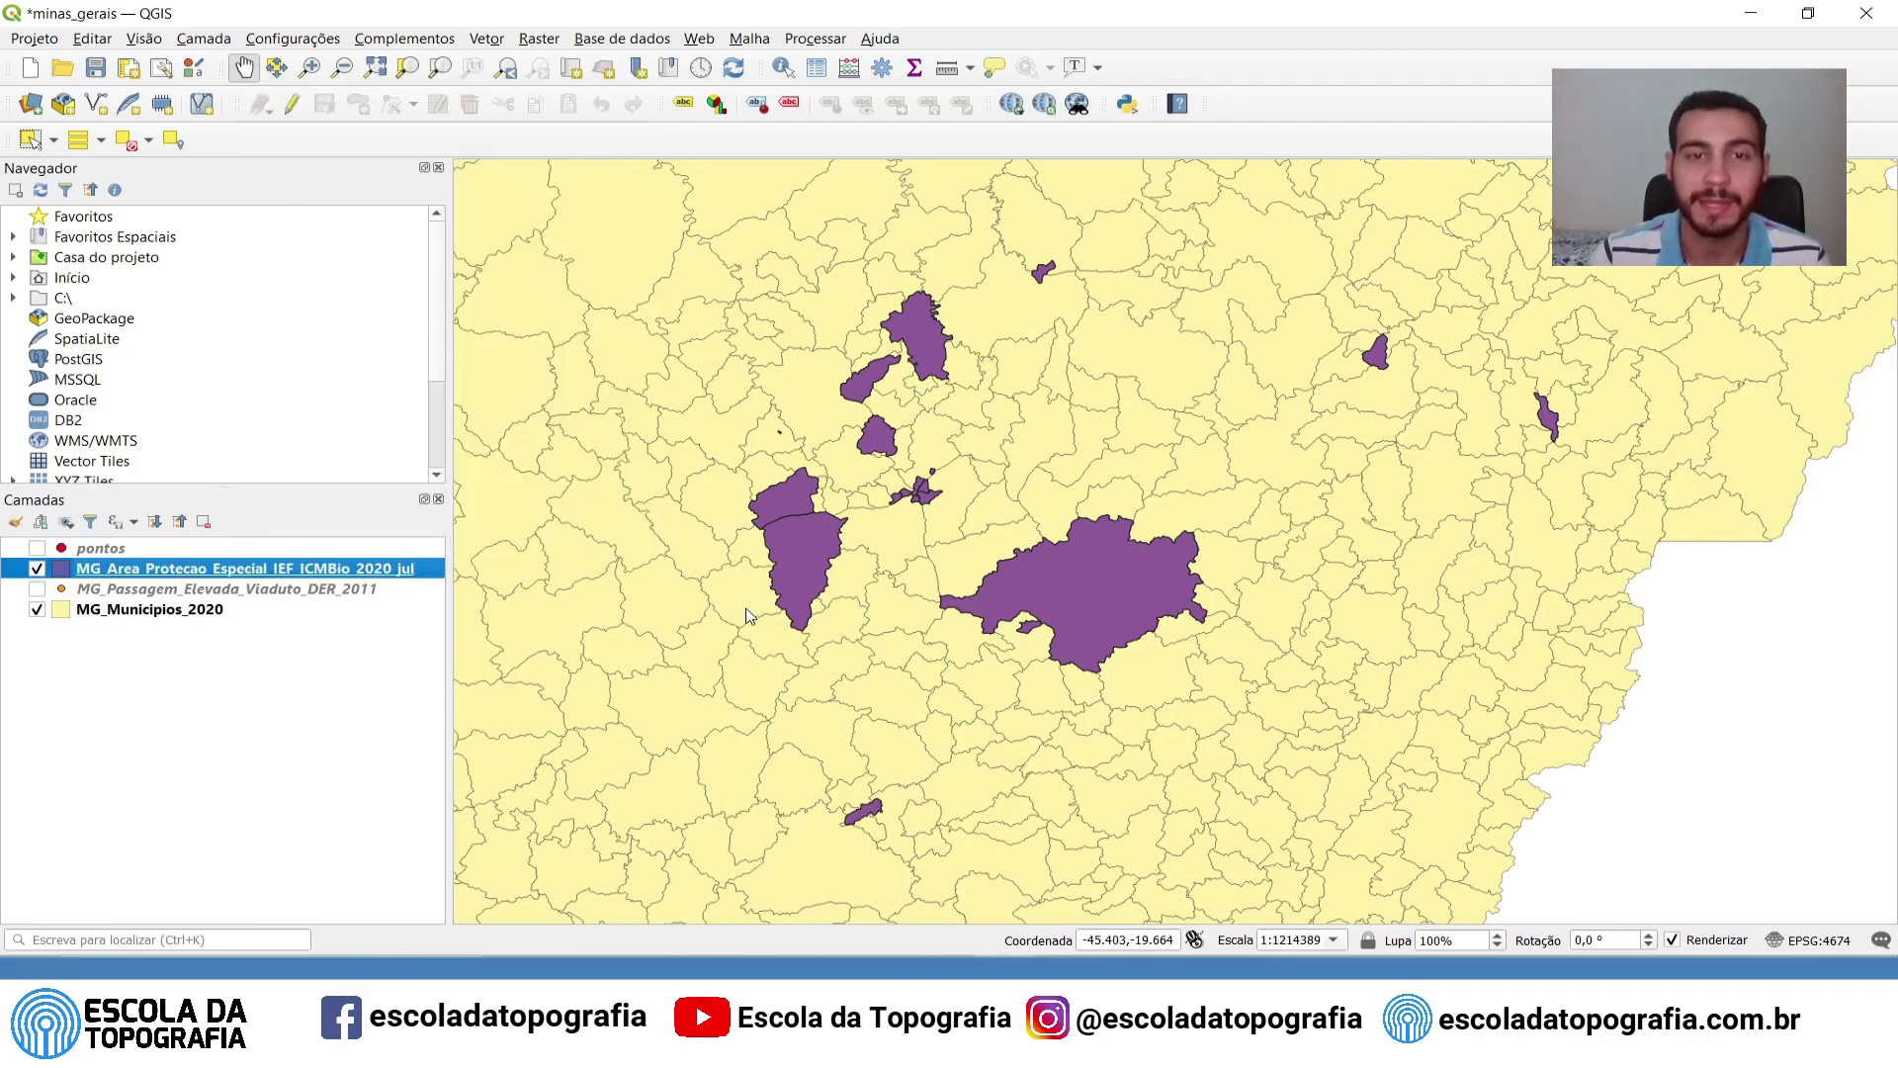
left_click_drag(758, 216, 1048, 155)
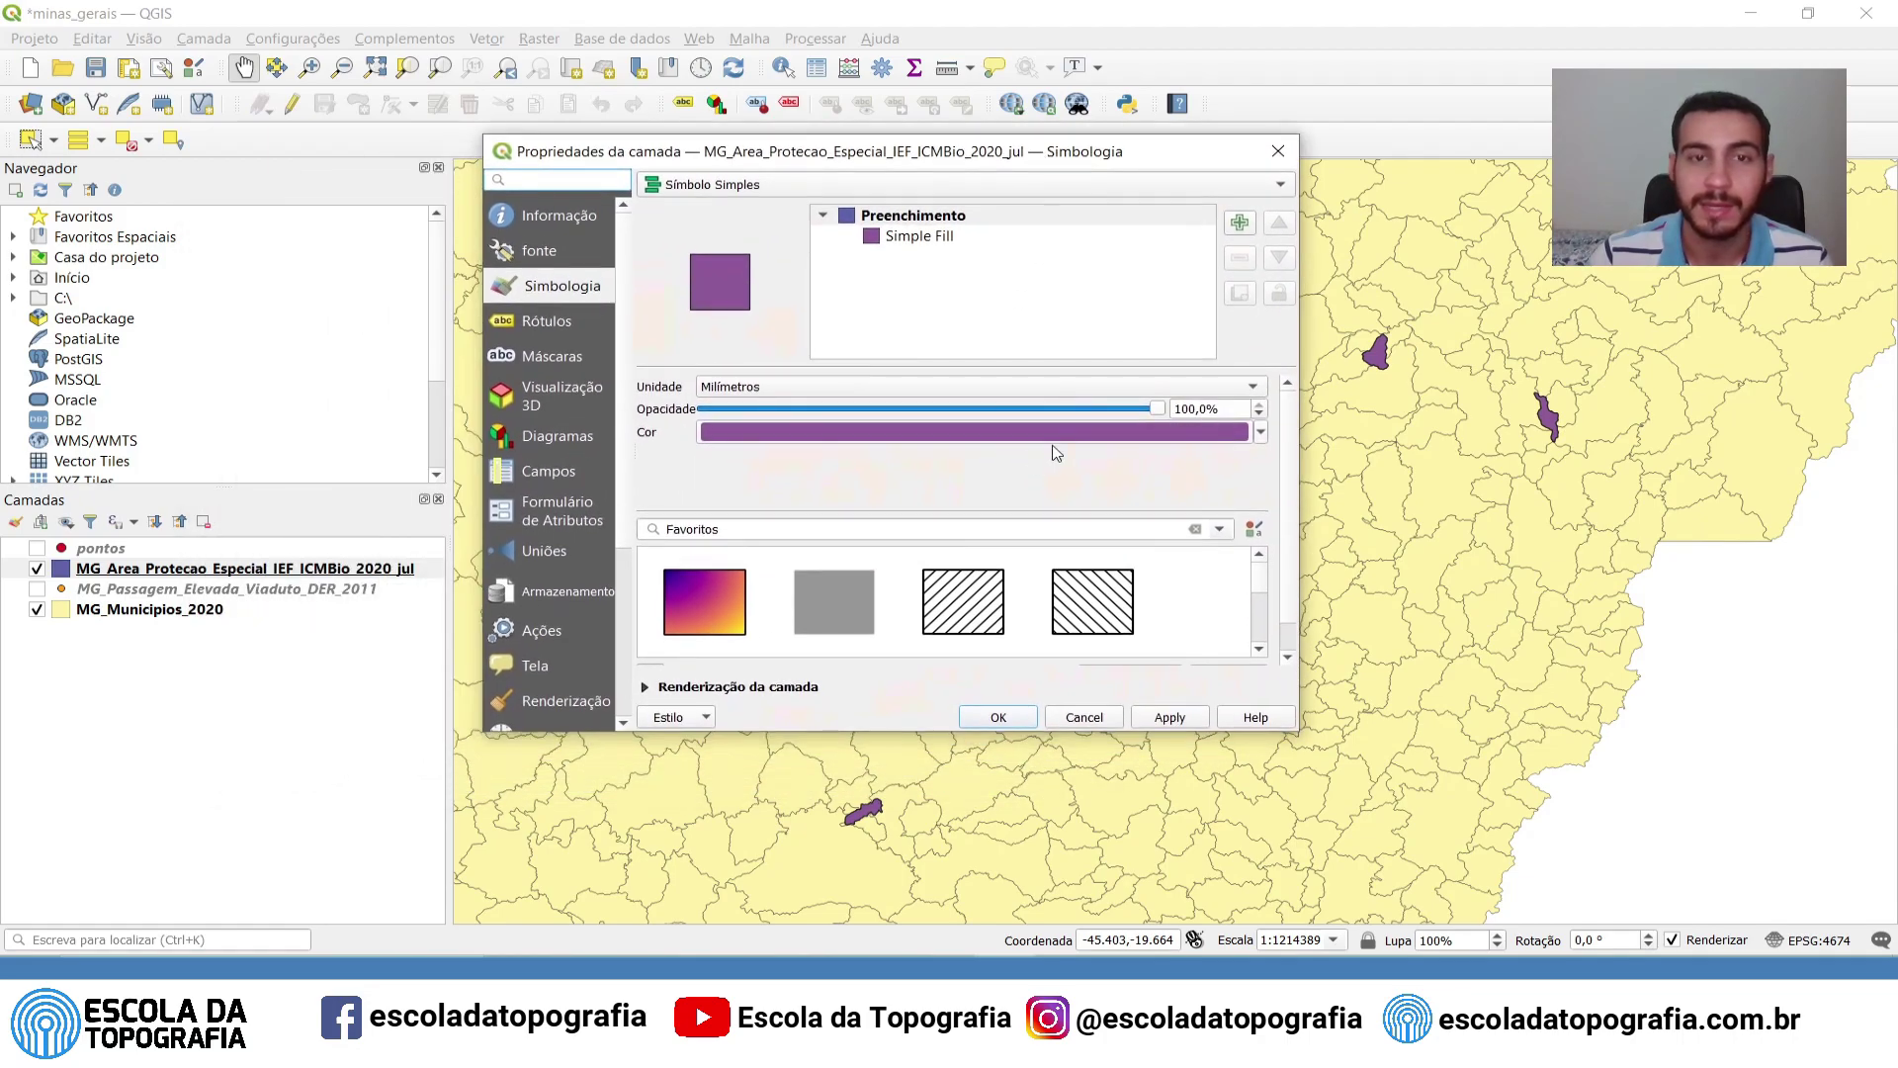
left_click(950, 435)
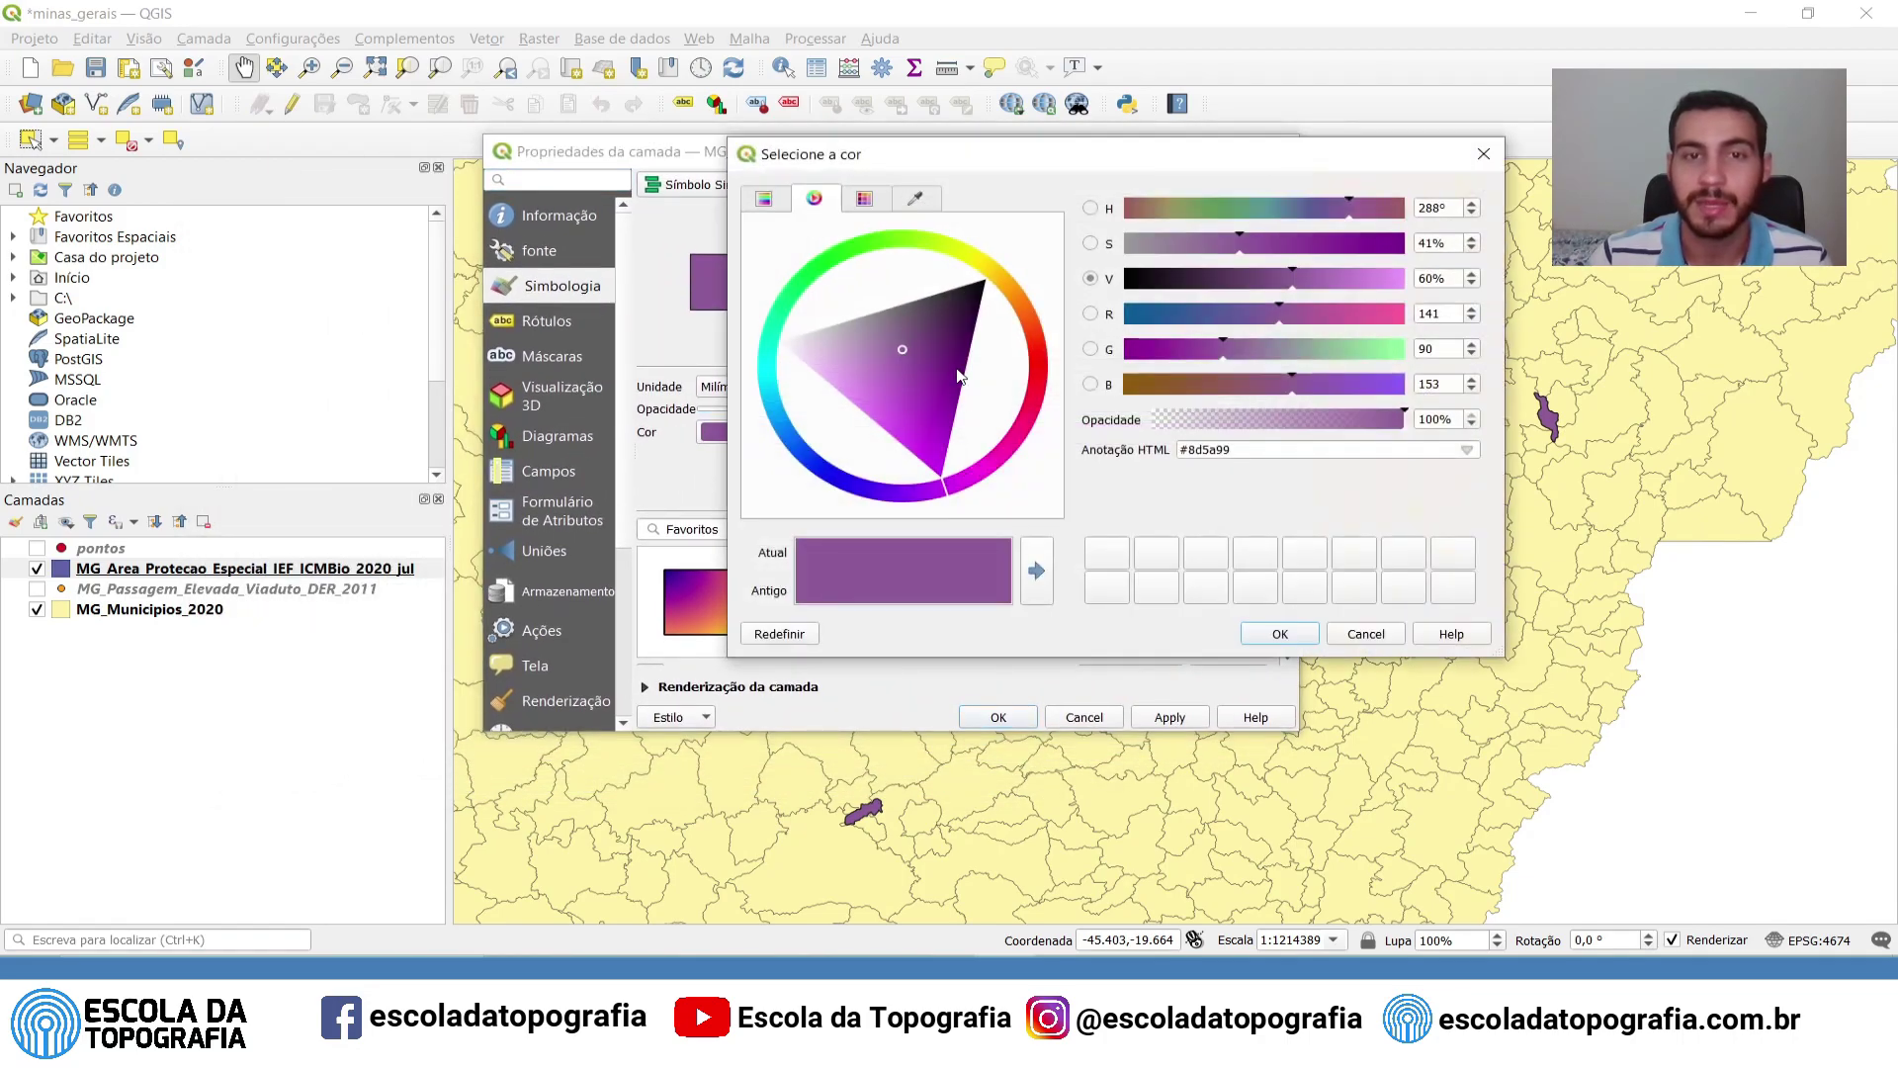
mouse_move(911, 437)
left_mouse_down()
mouse_move(848, 340)
mouse_move(885, 411)
left_mouse_up()
mouse_move(835, 484)
left_mouse_down()
mouse_move(796, 455)
mouse_move(771, 364)
mouse_move(796, 314)
mouse_move(840, 299)
left_mouse_up()
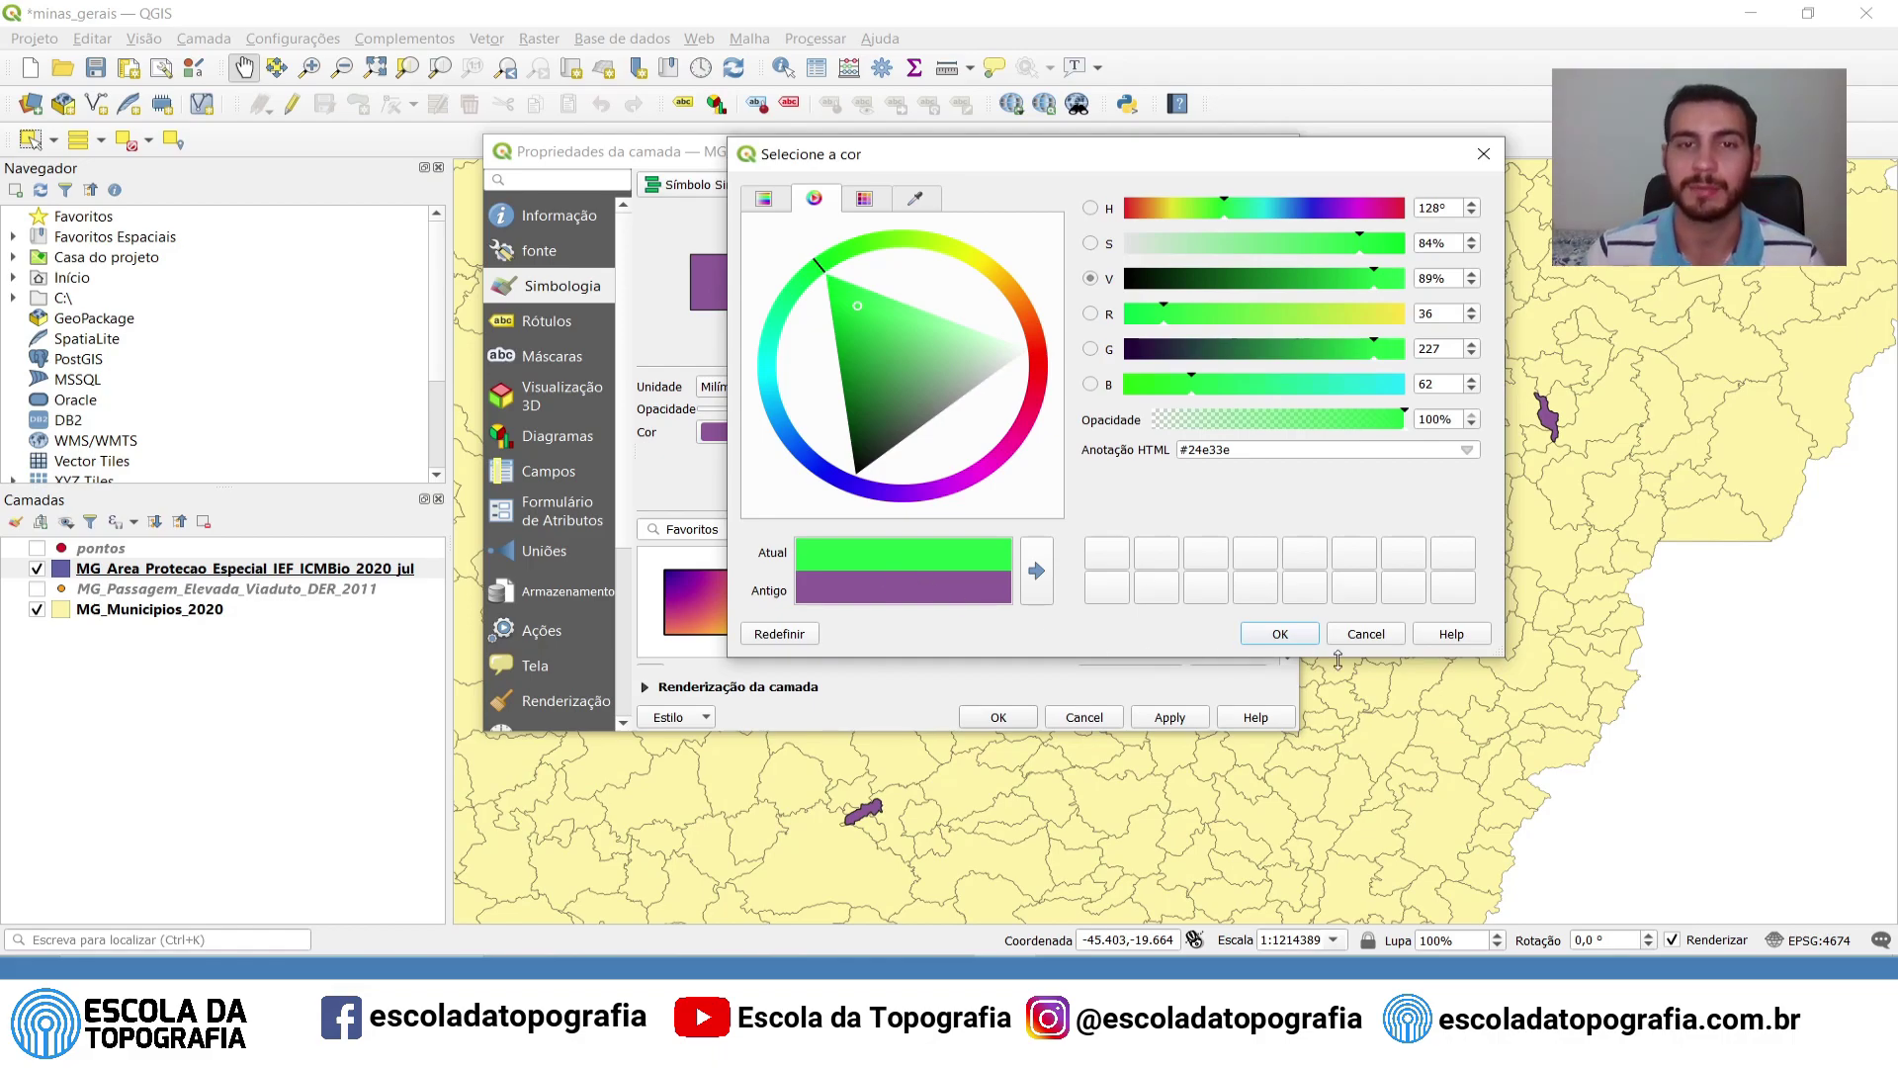
left_click(1280, 635)
left_click(1170, 717)
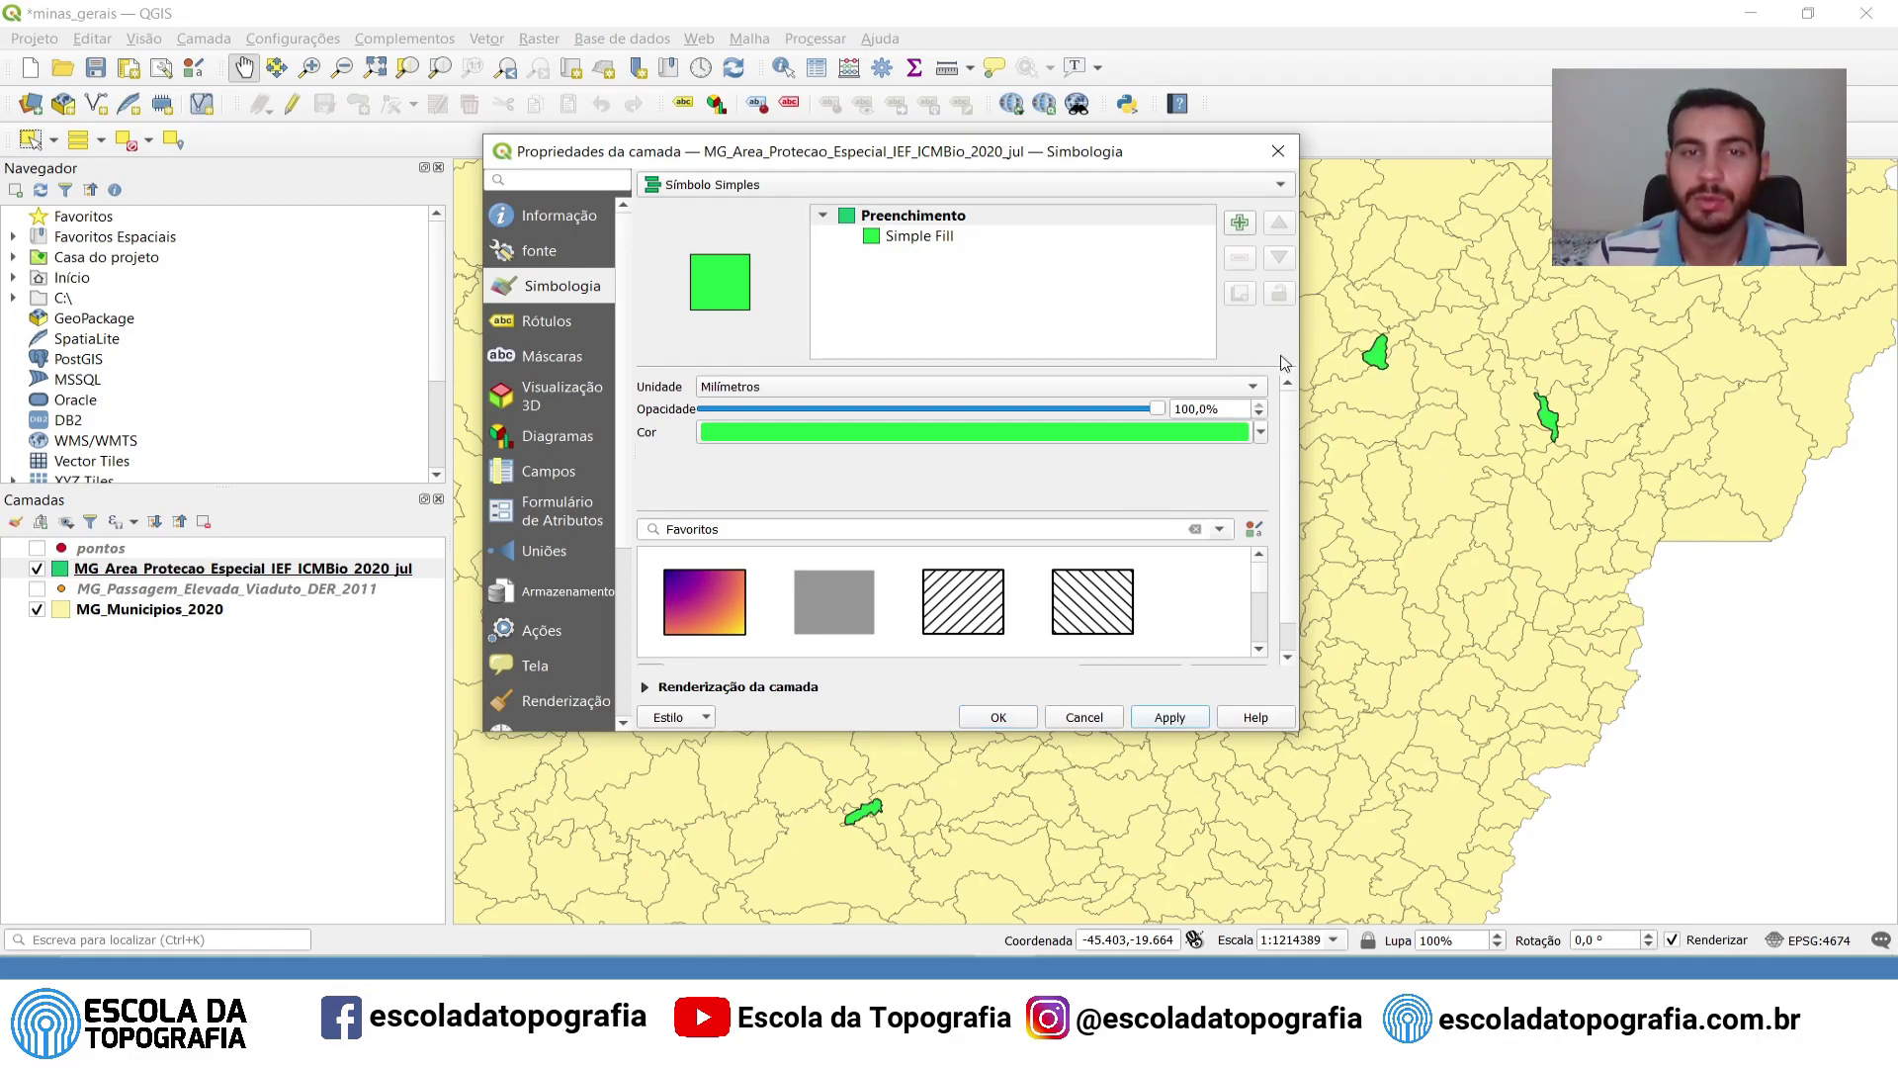
Examine the protection area layer's Simple Fill settings, including the stroke colour, beside the recoloured polygons on the map
left_click_drag(1166, 164, 797, 240)
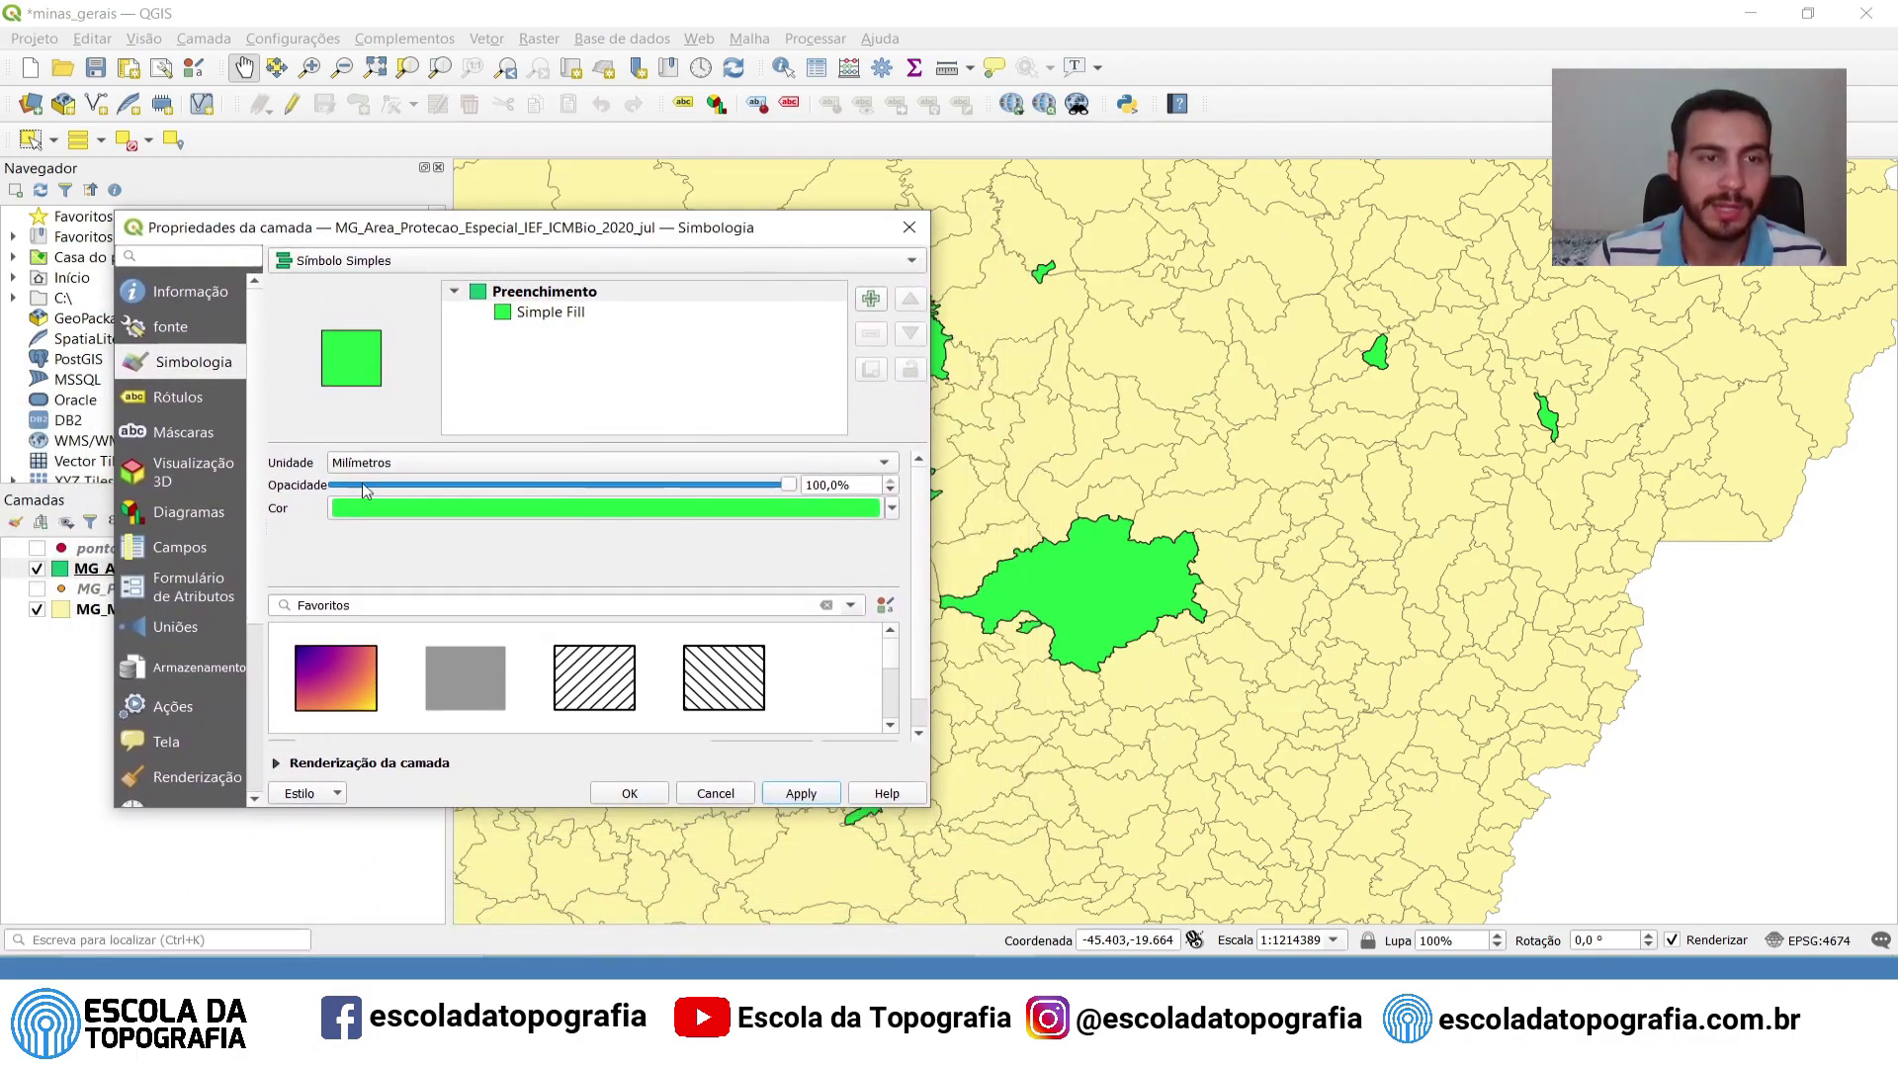
left_click(550, 315)
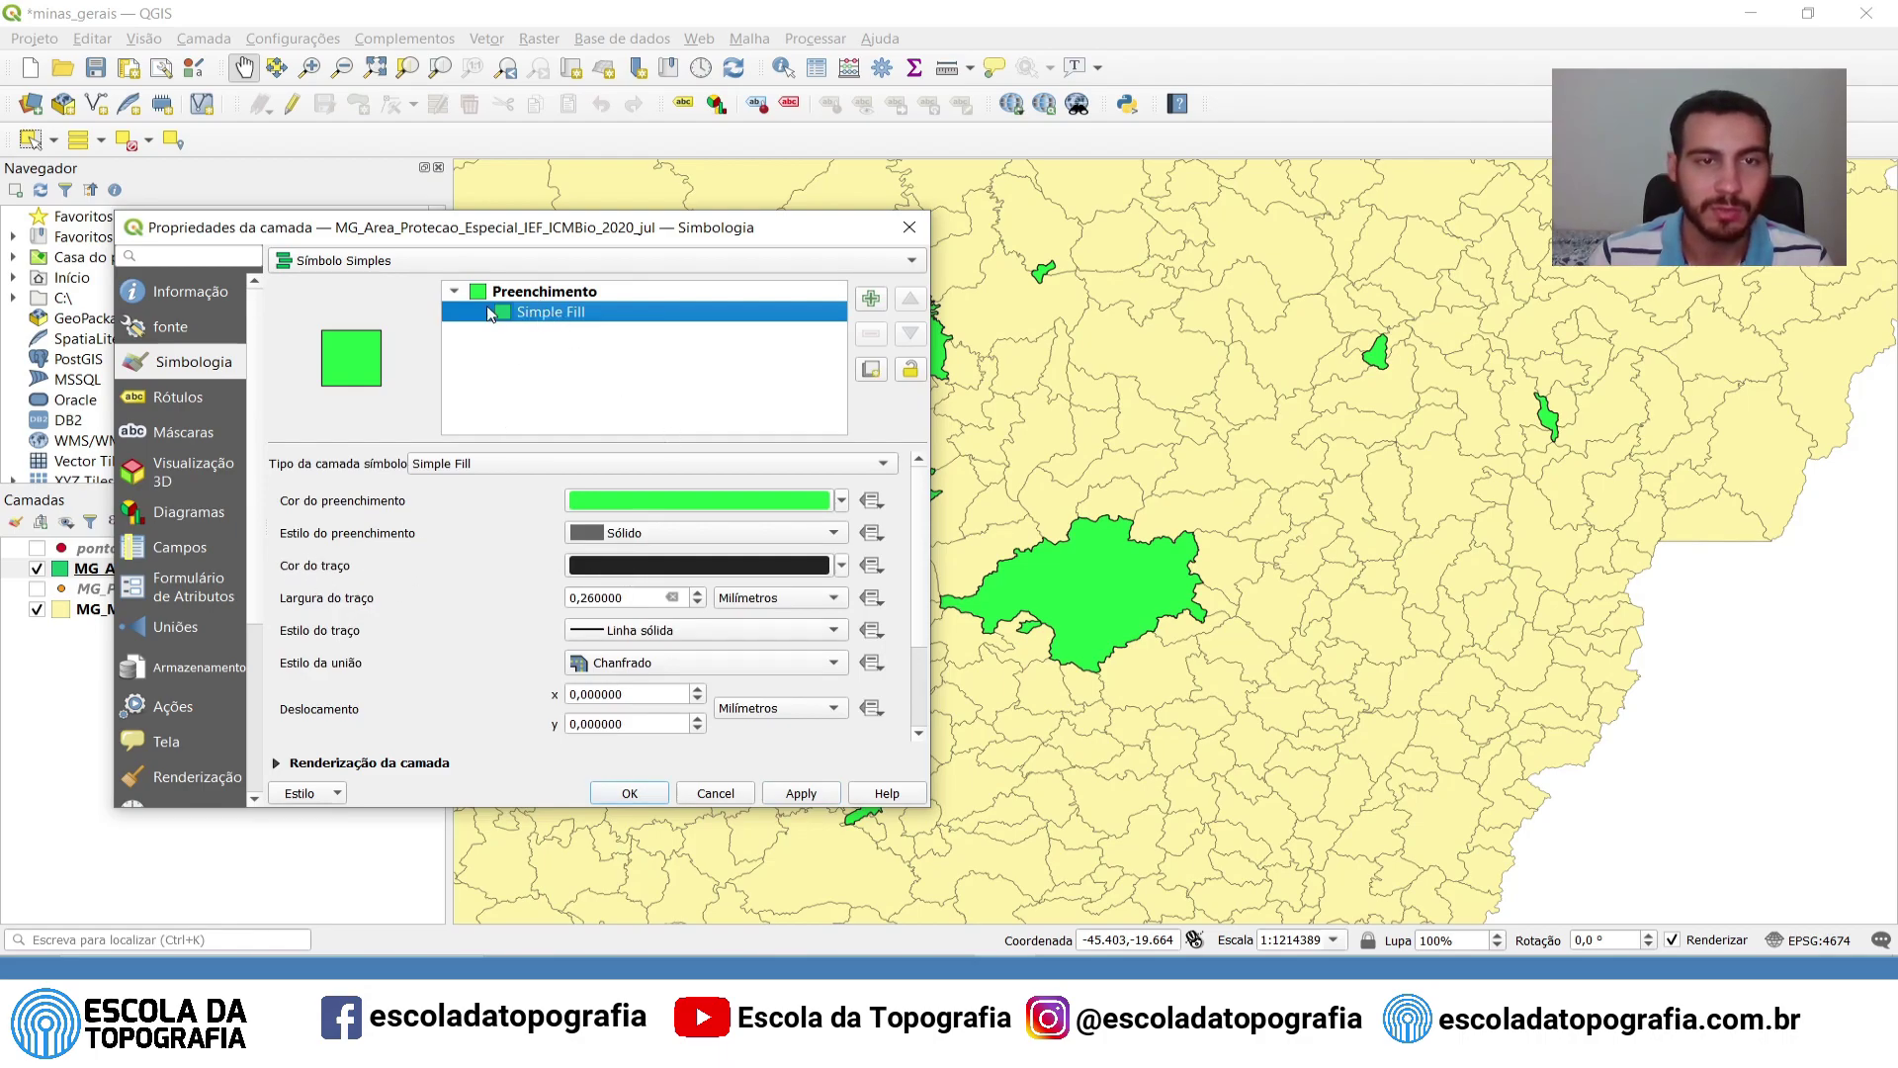
left_click(651, 580)
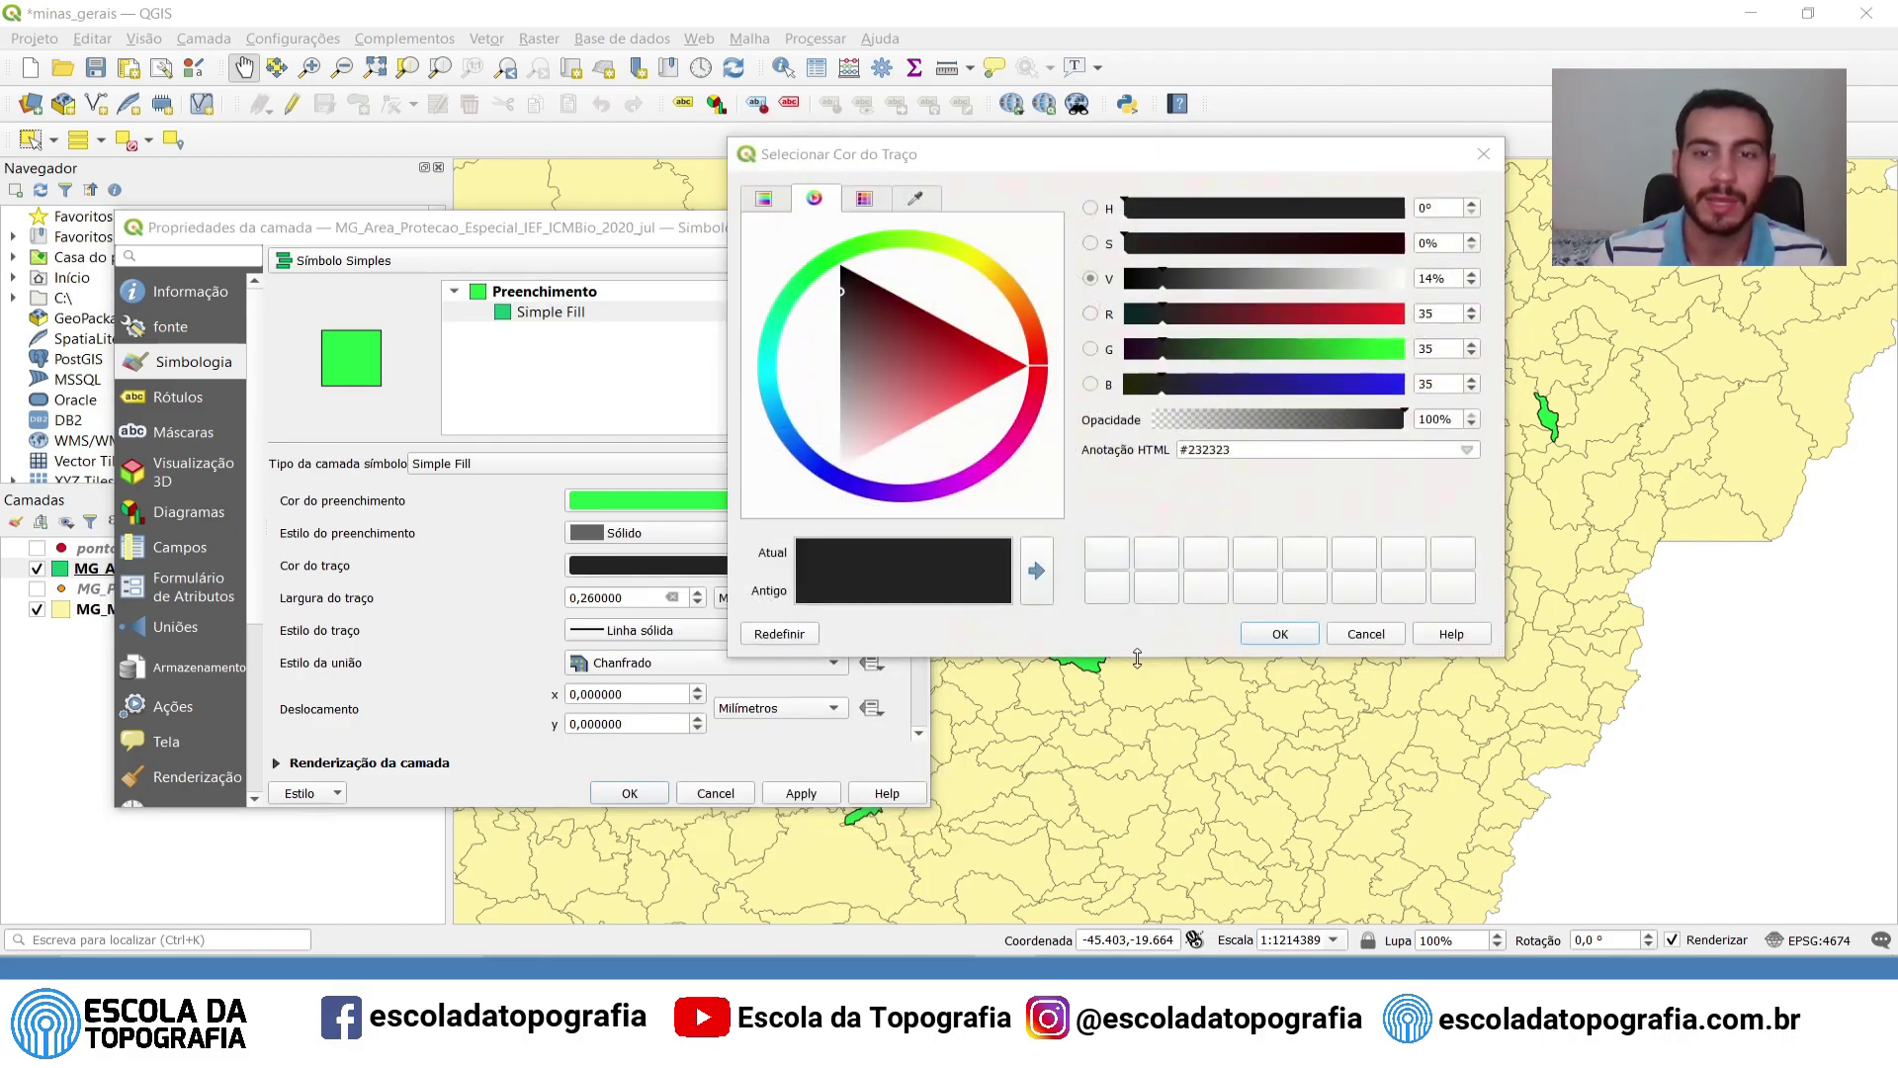
left_click(1278, 634)
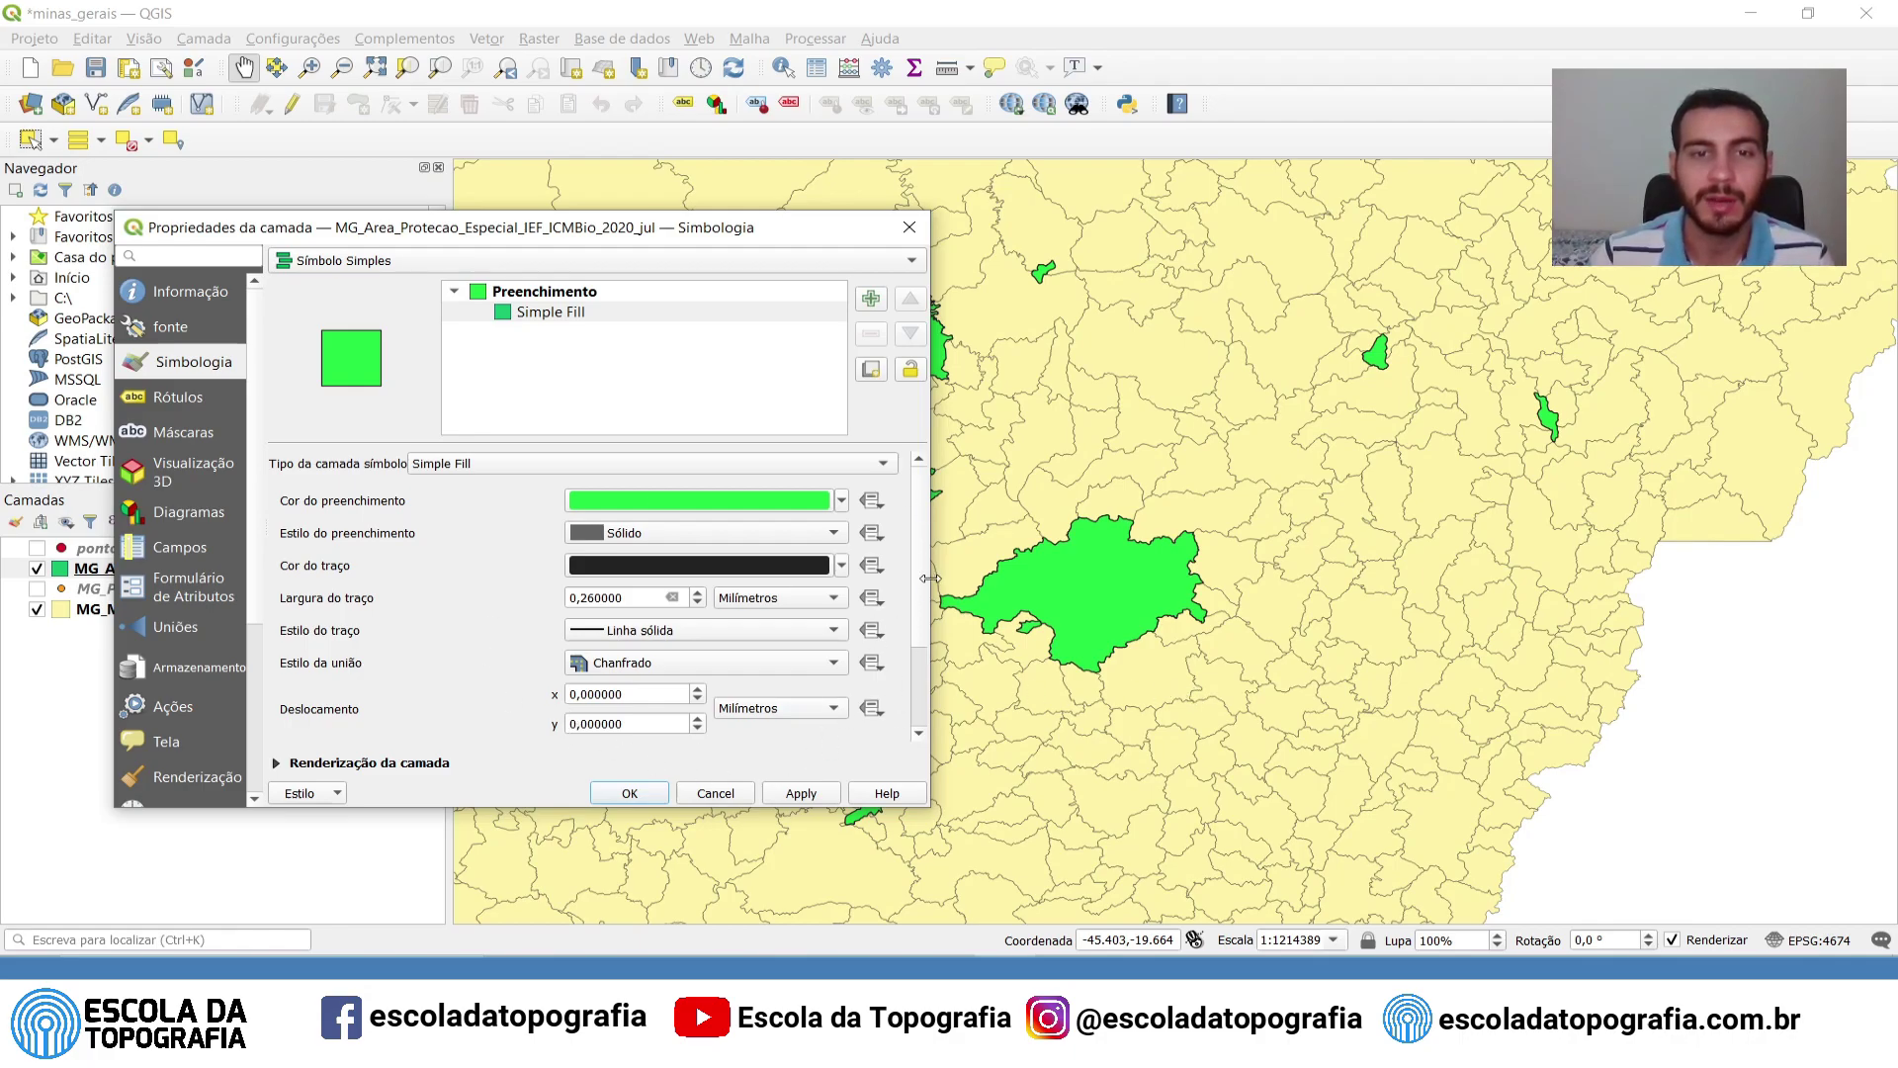
mouse_move(927, 526)
left_mouse_down()
mouse_move(928, 633)
mouse_move(927, 488)
left_mouse_up()
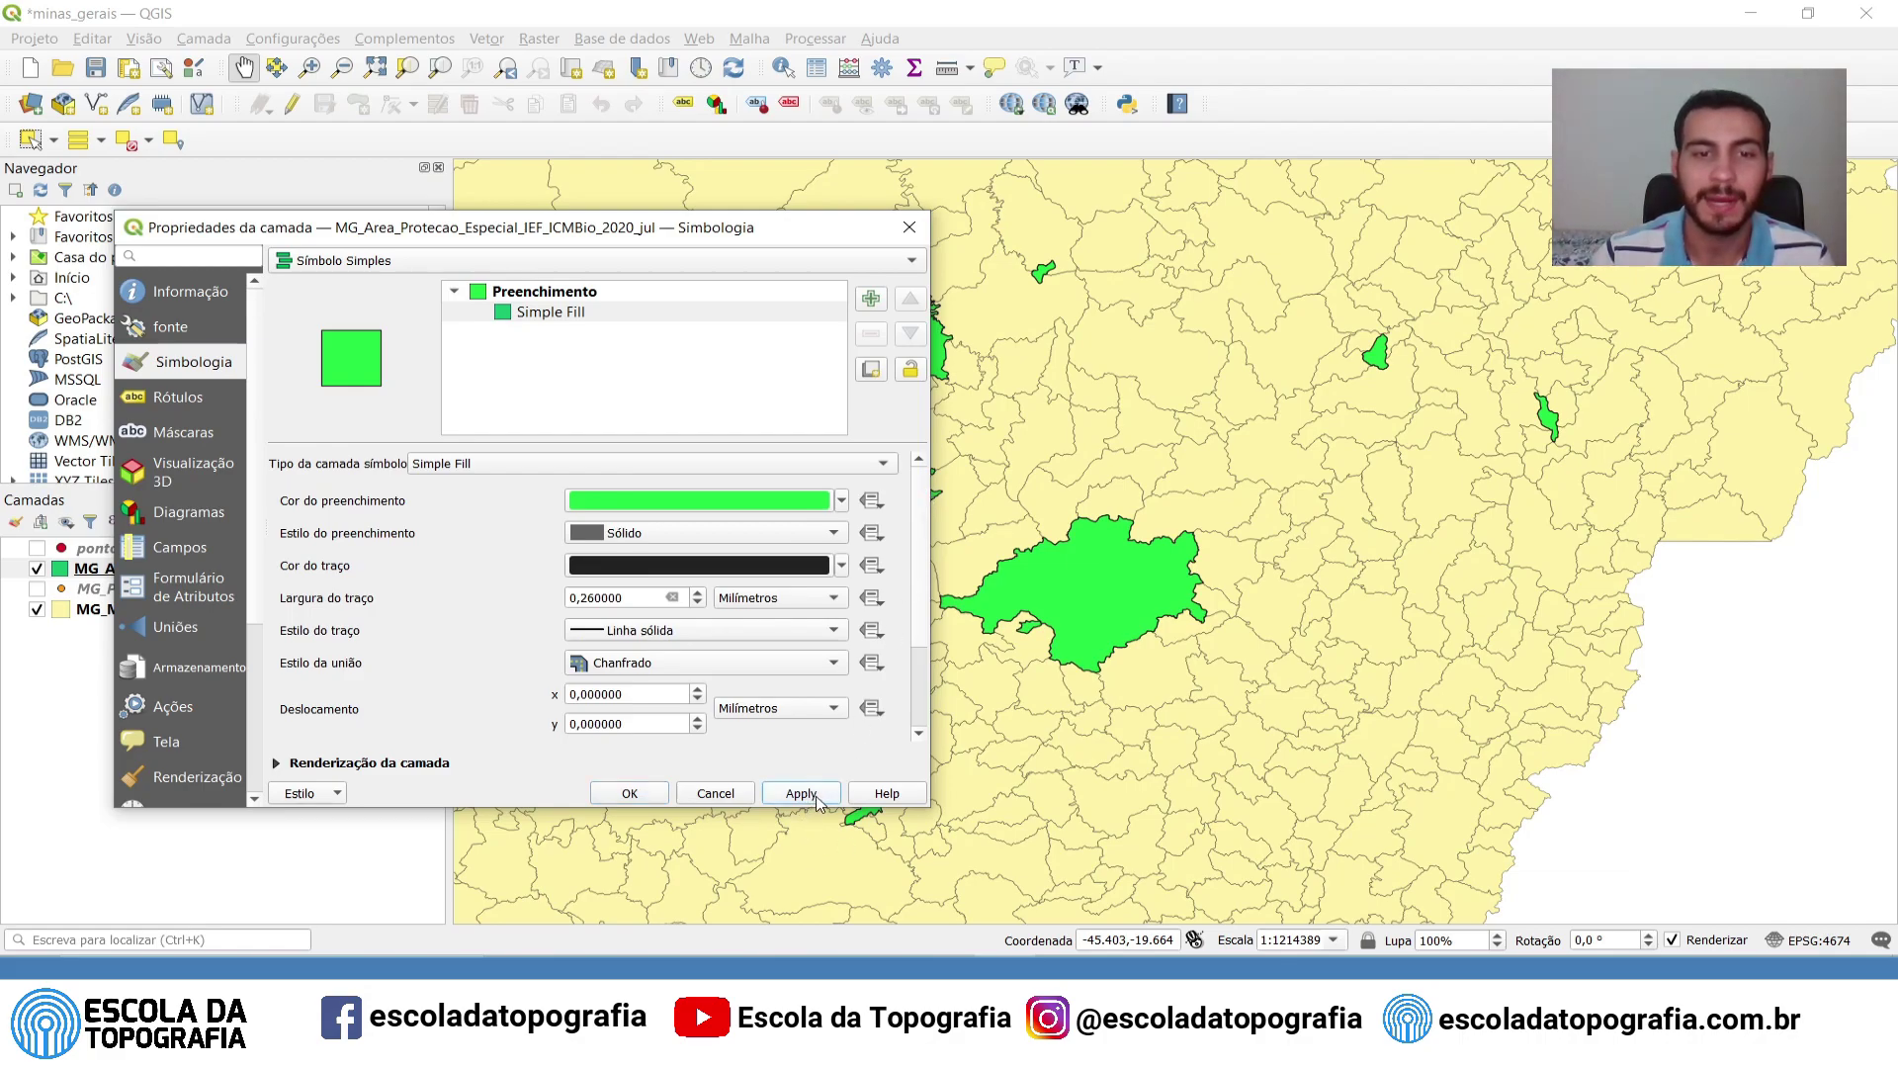
Begin saving the protection area layer's style as a QGIS QML file in the C:\QGIS_dados\simbologias folder
left_click_drag(736, 227, 827, 179)
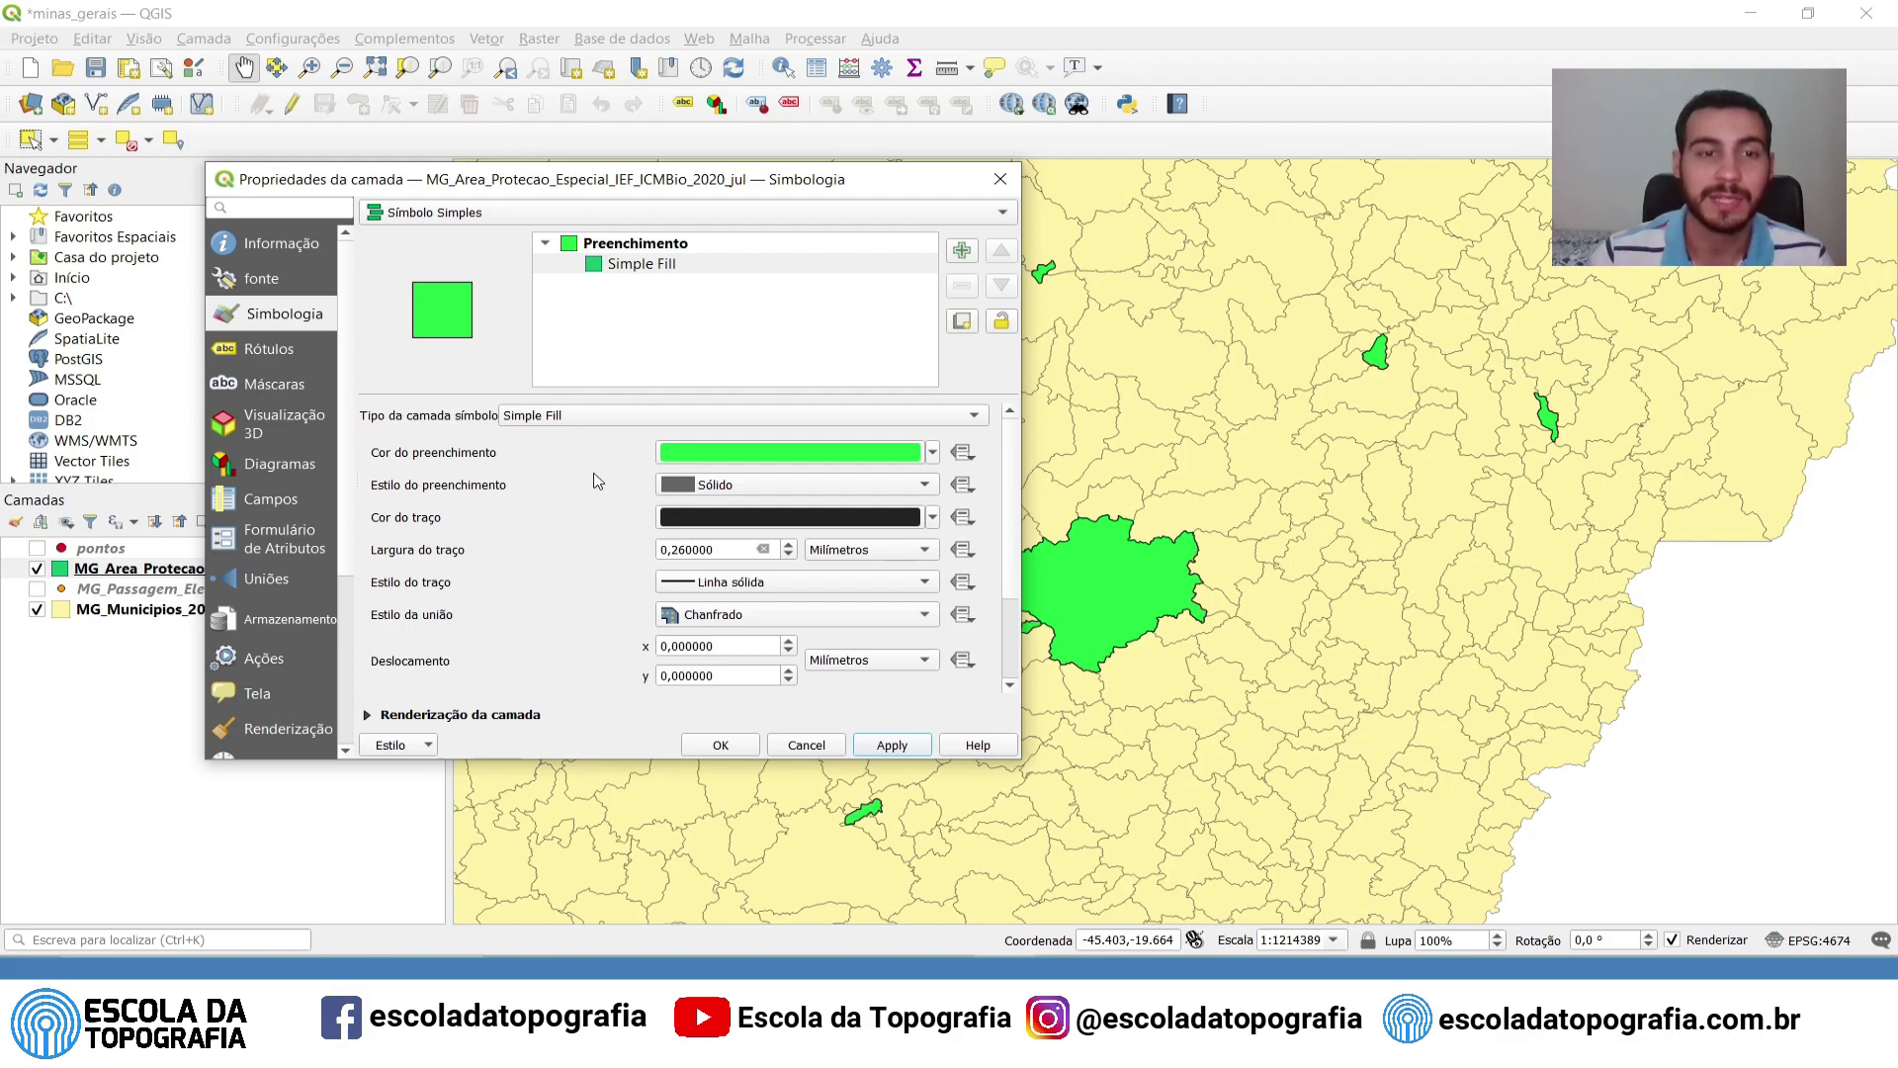
left_click(430, 747)
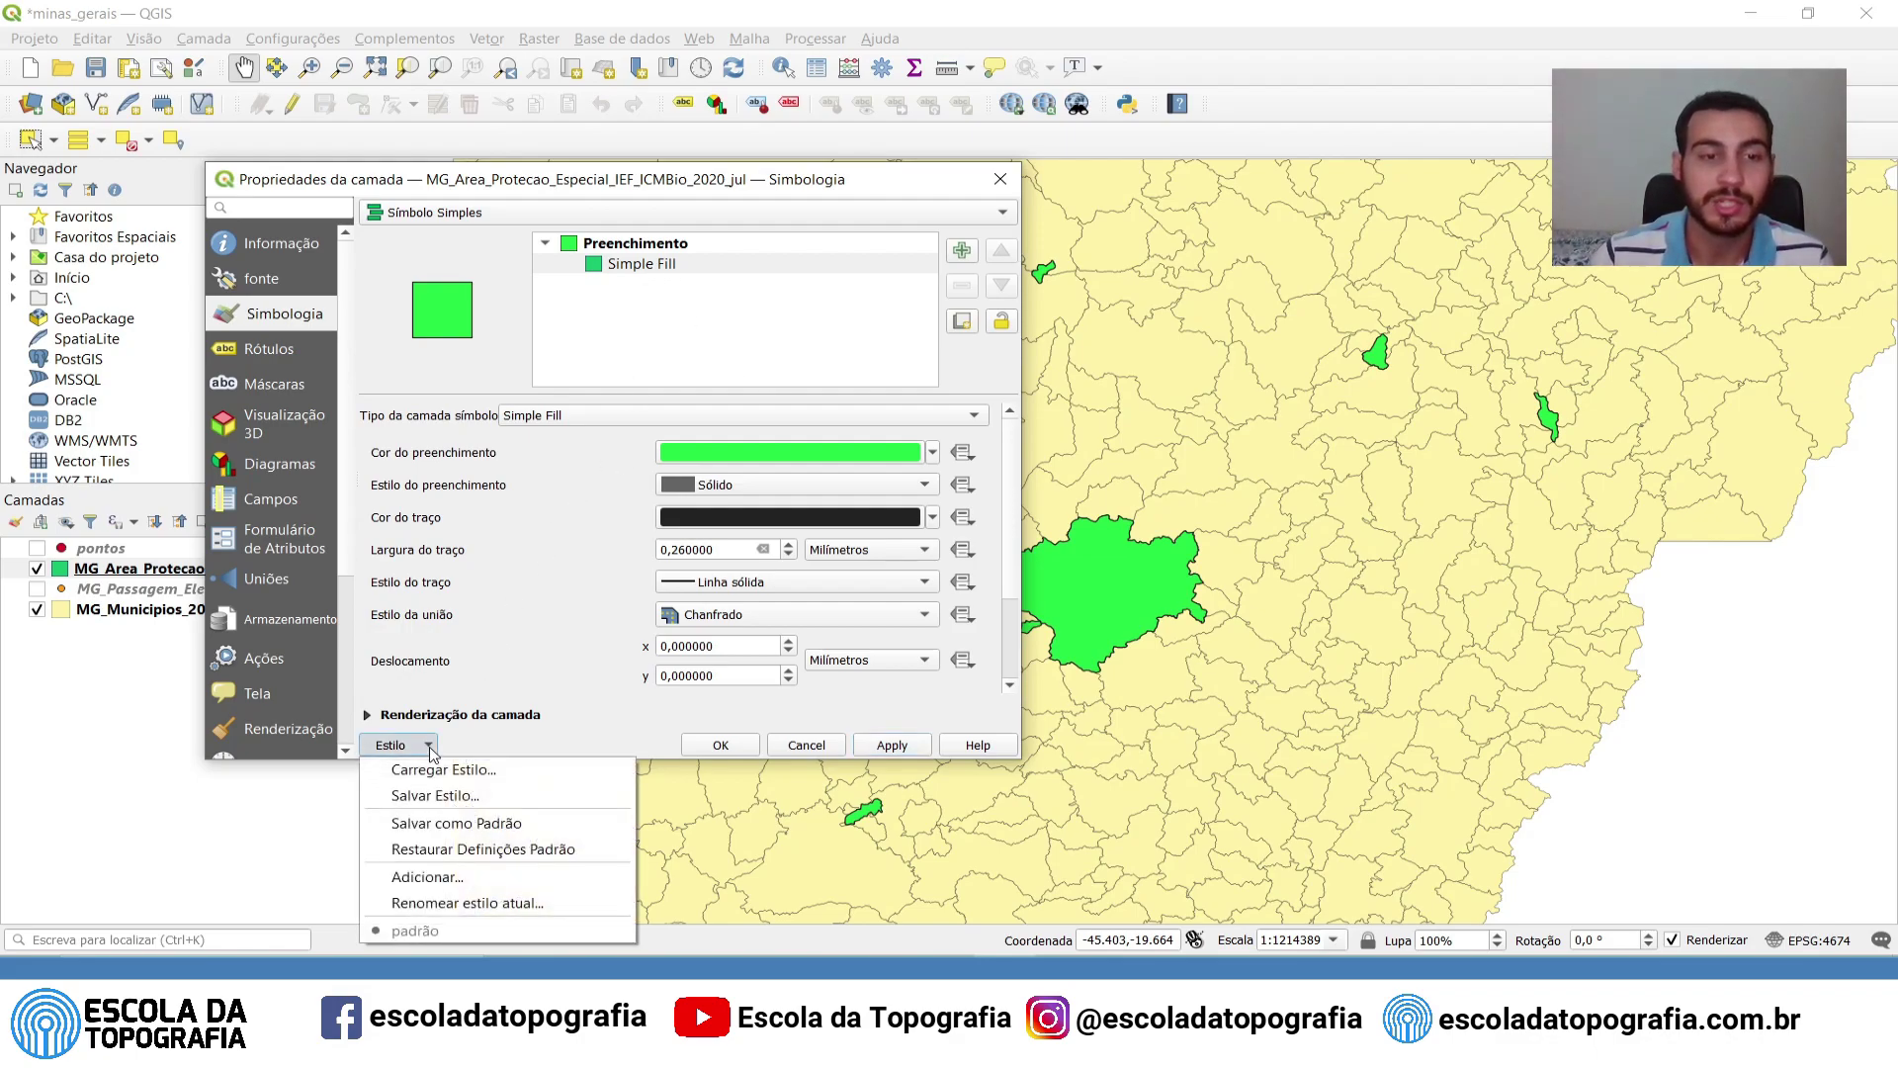
left_click(431, 797)
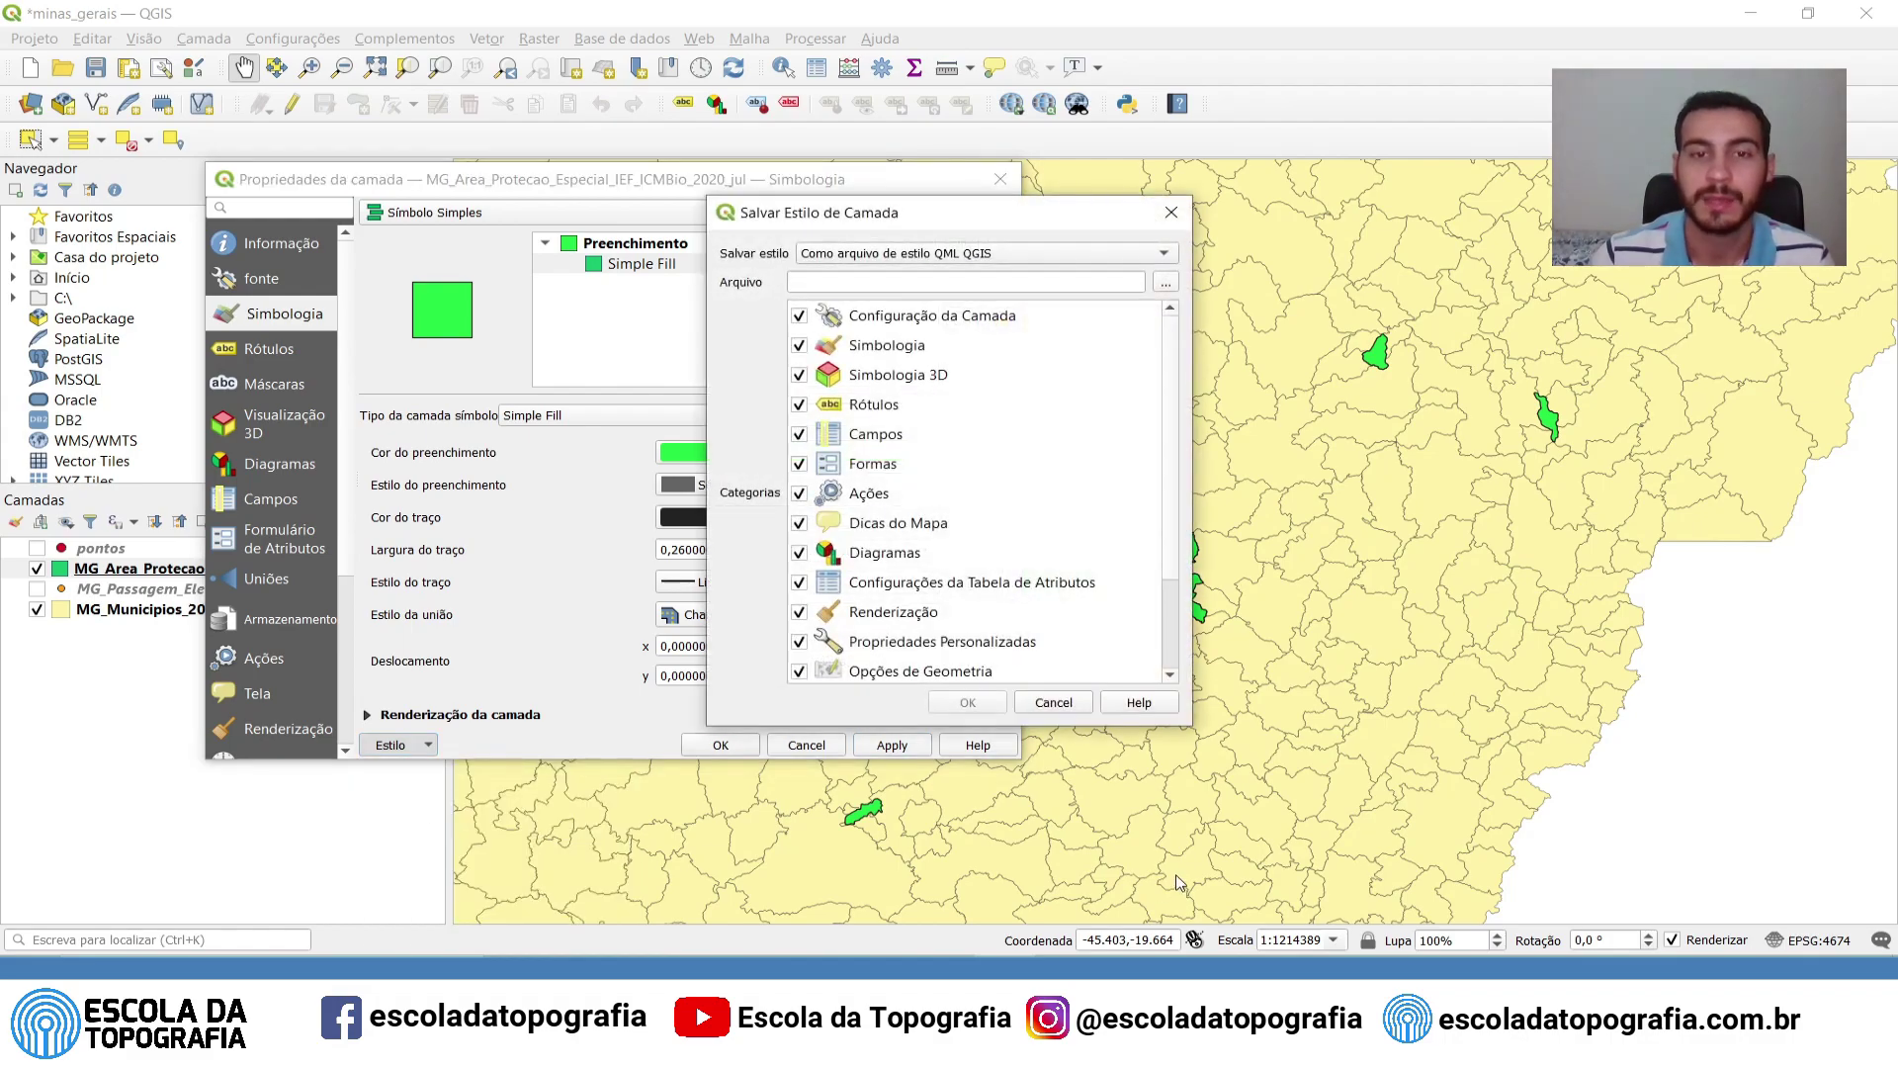
left_click(1167, 285)
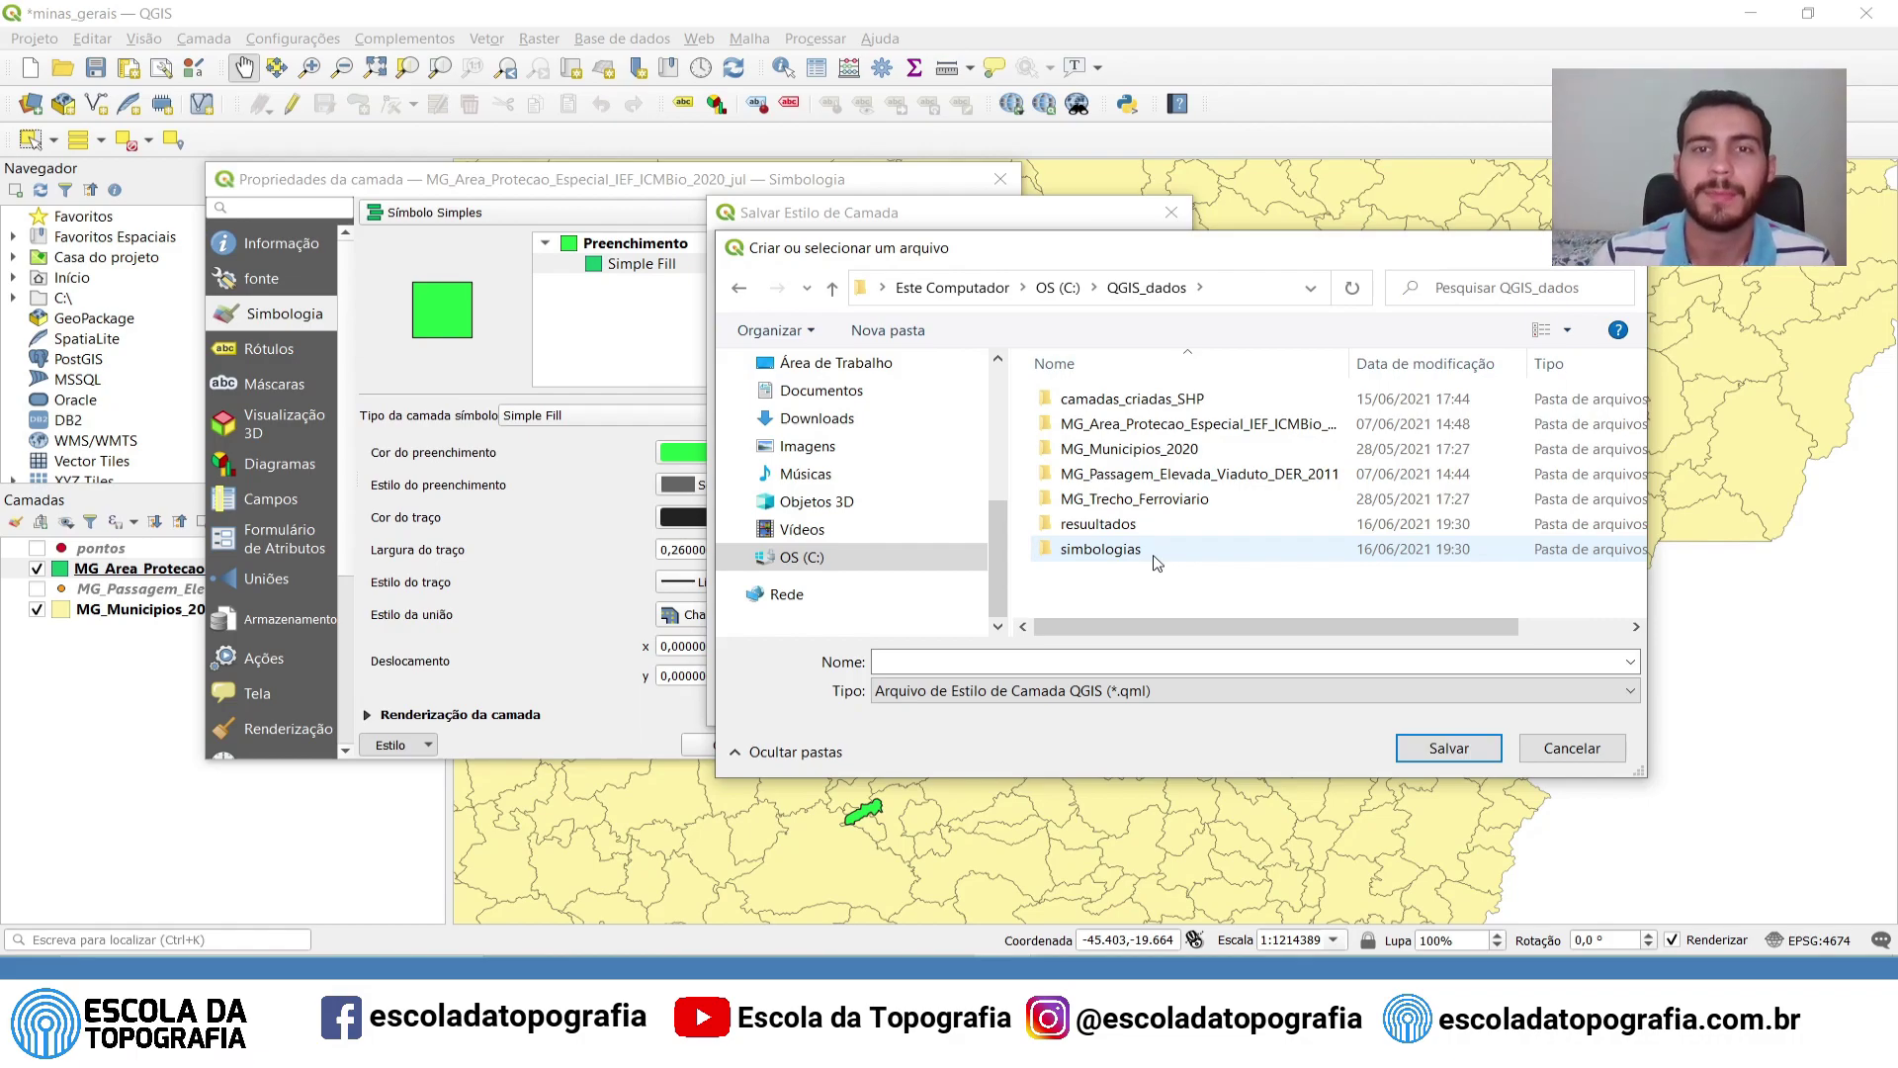
left_click(1176, 558)
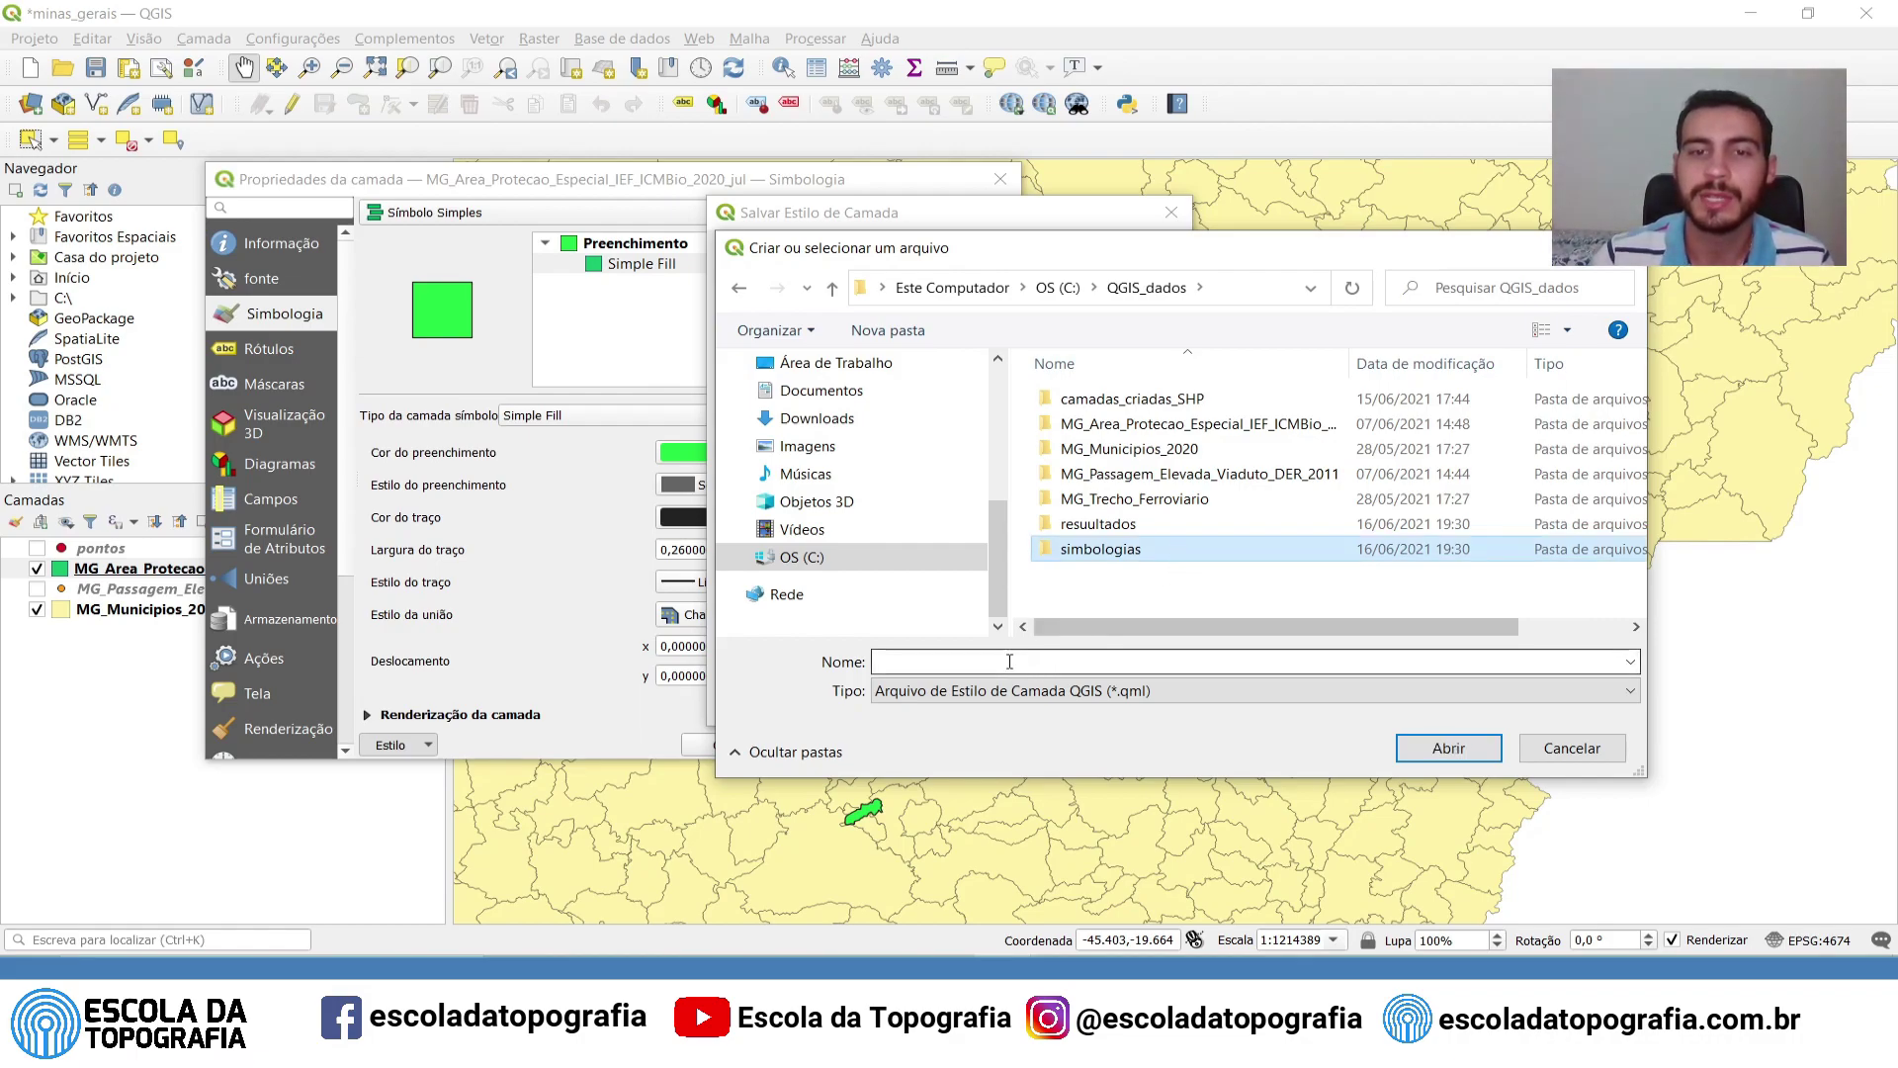
left_click(1469, 752)
left_click(898, 660)
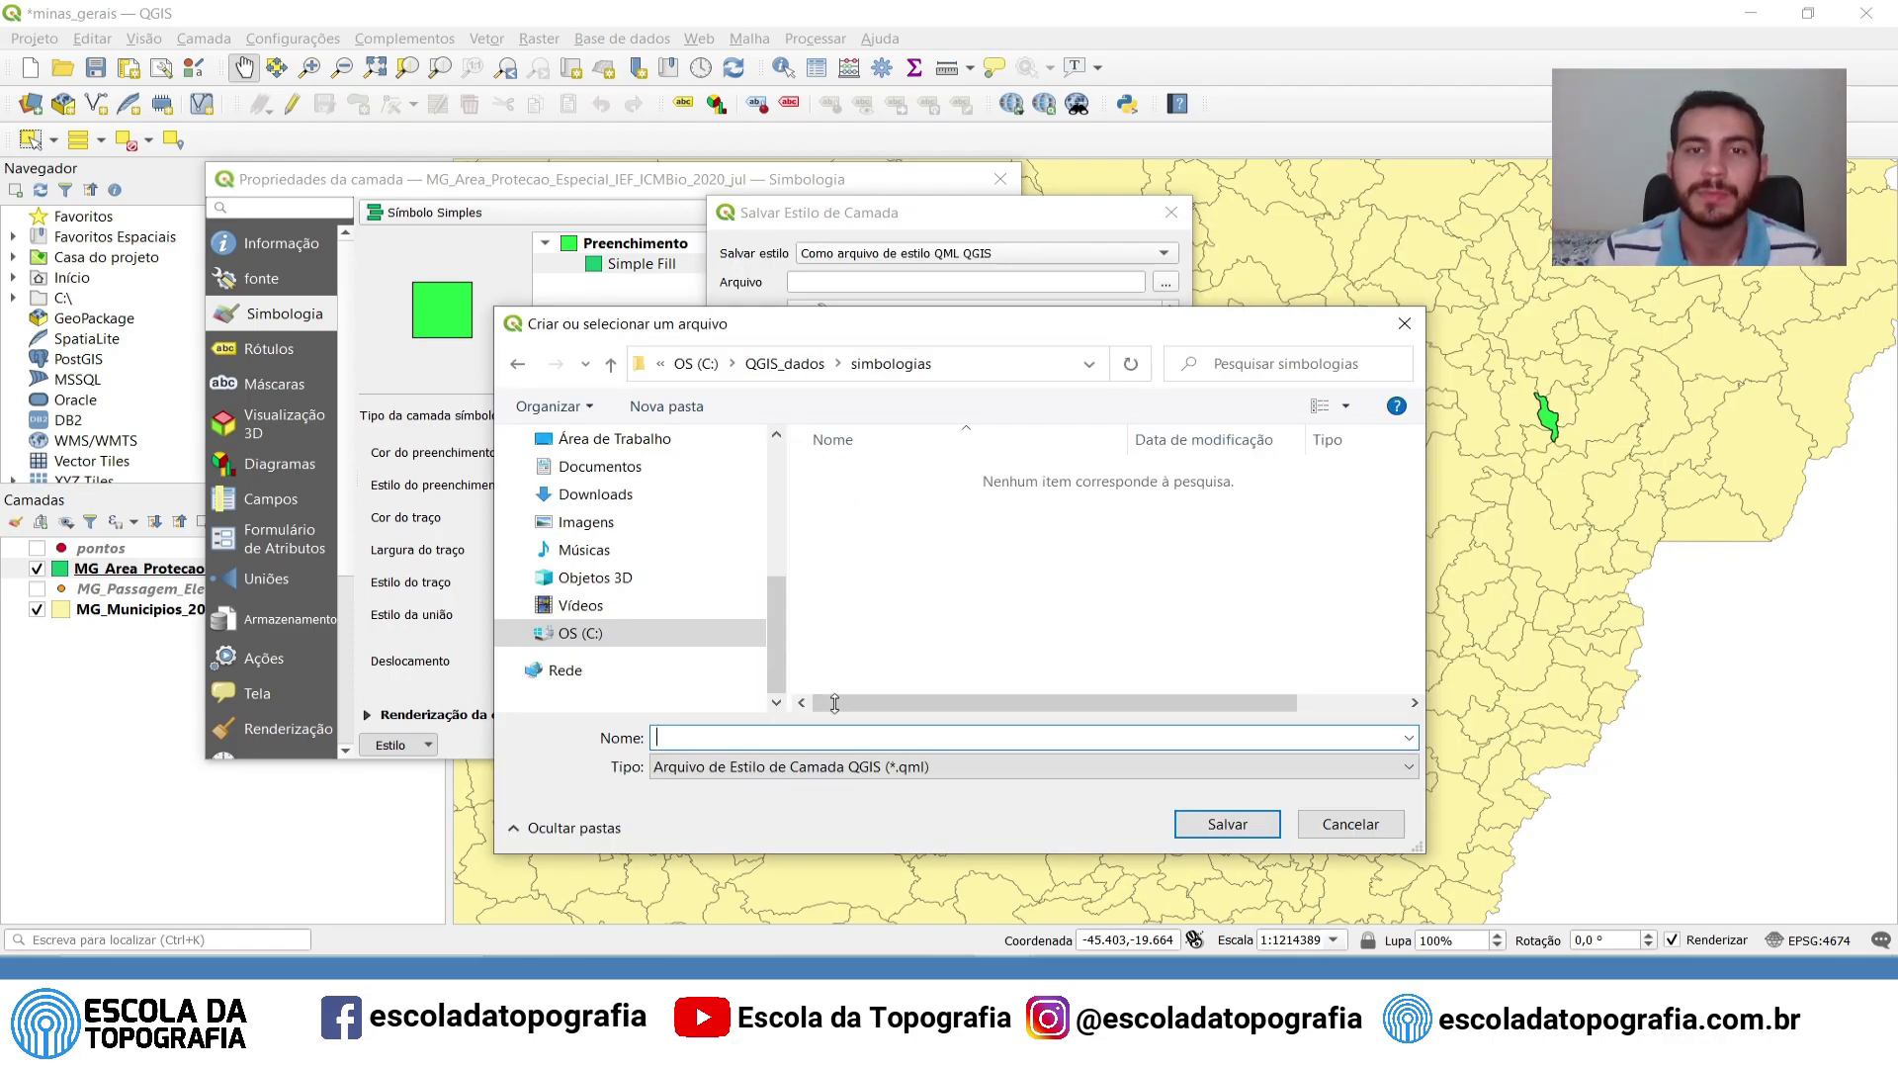
Choose verde_com_borda_preta as the style file name, and close the style-saving and layer properties dialogs without confirming
left_click_drag(1254, 336, 1060, 342)
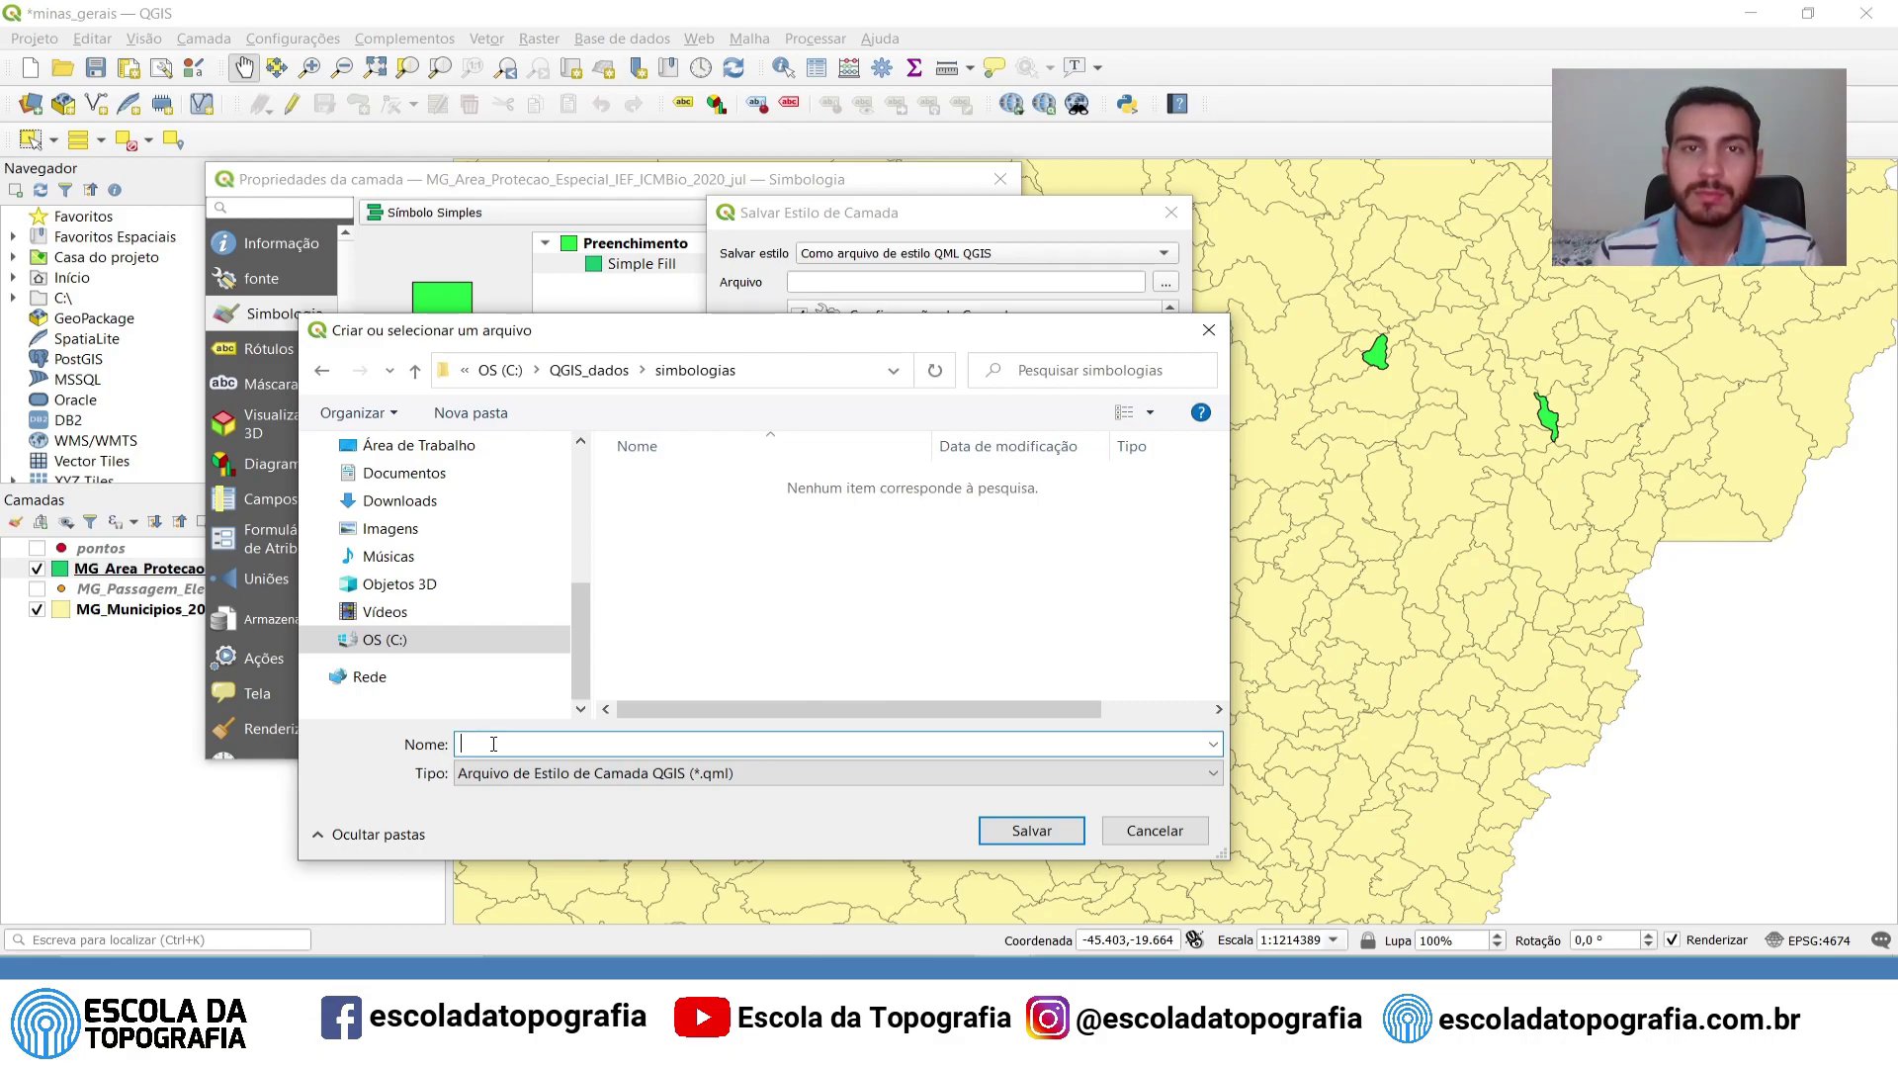
type("verde")
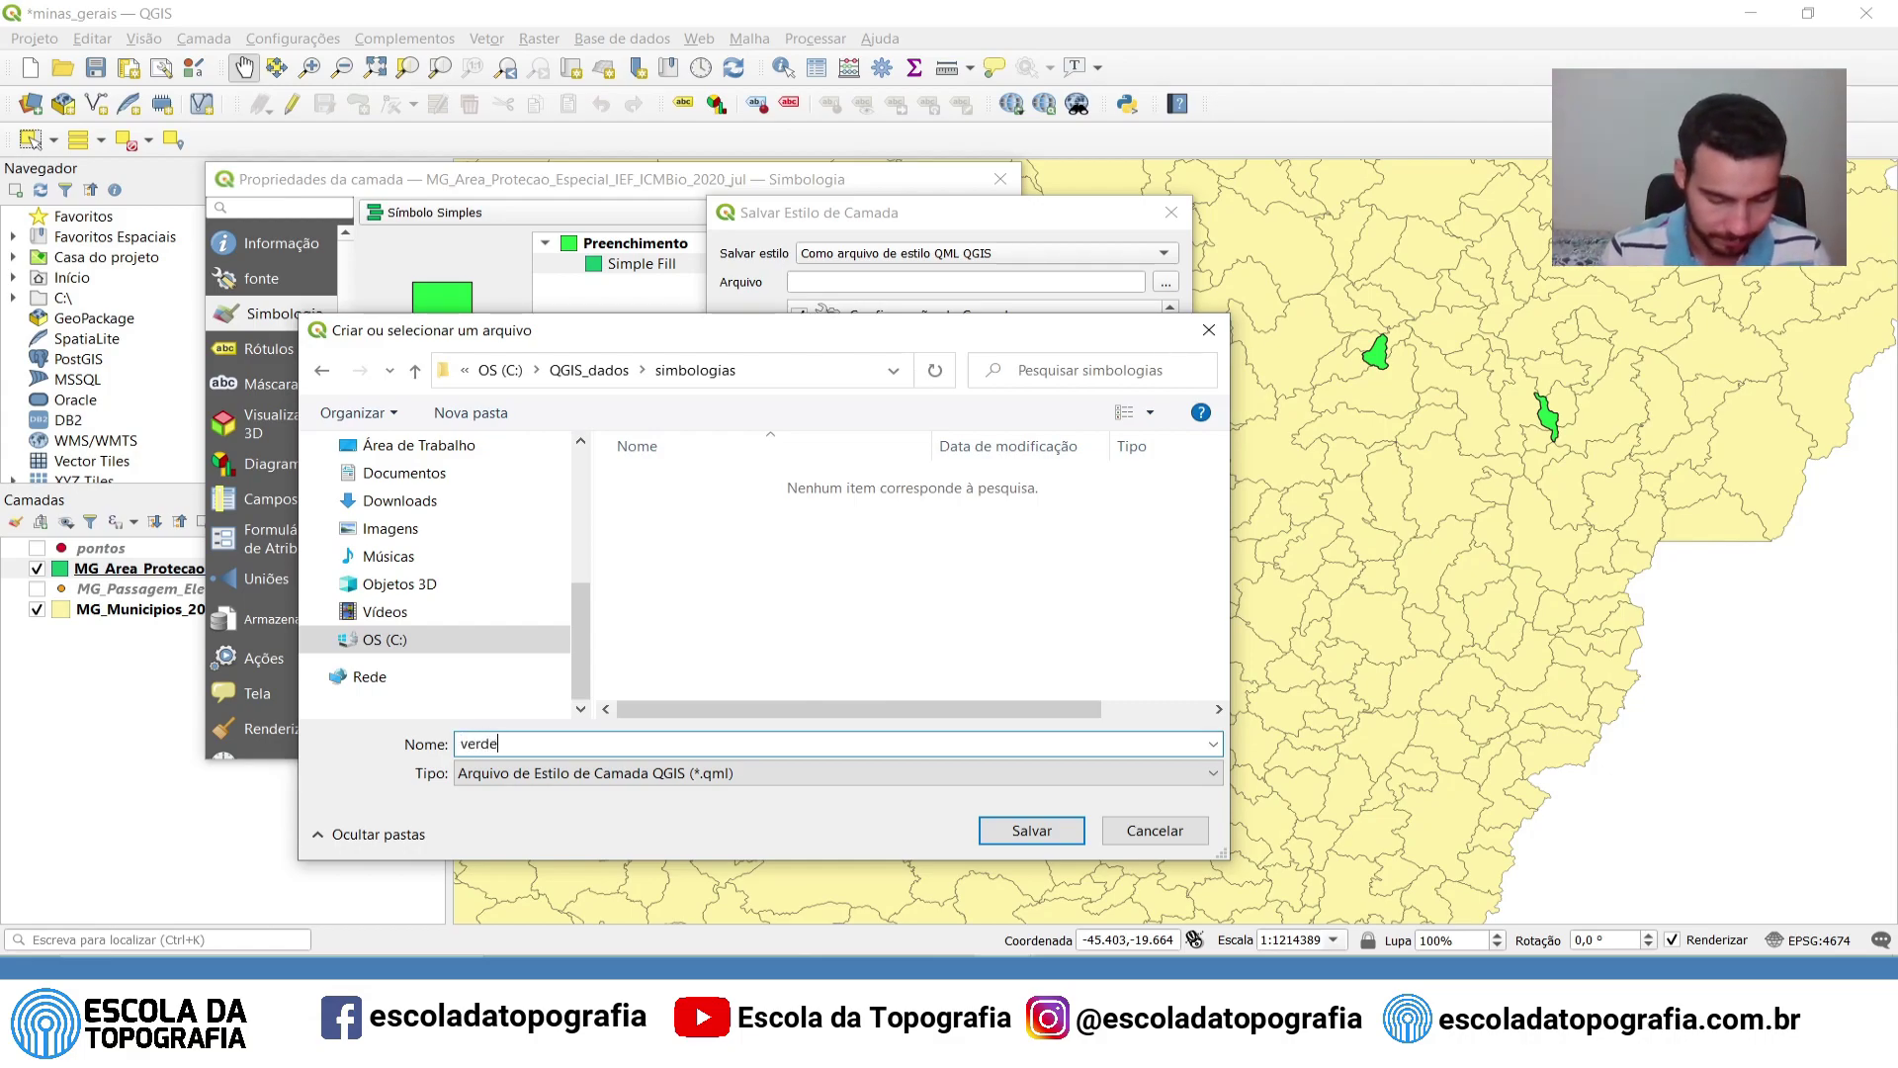
type("_com_borda_preta")
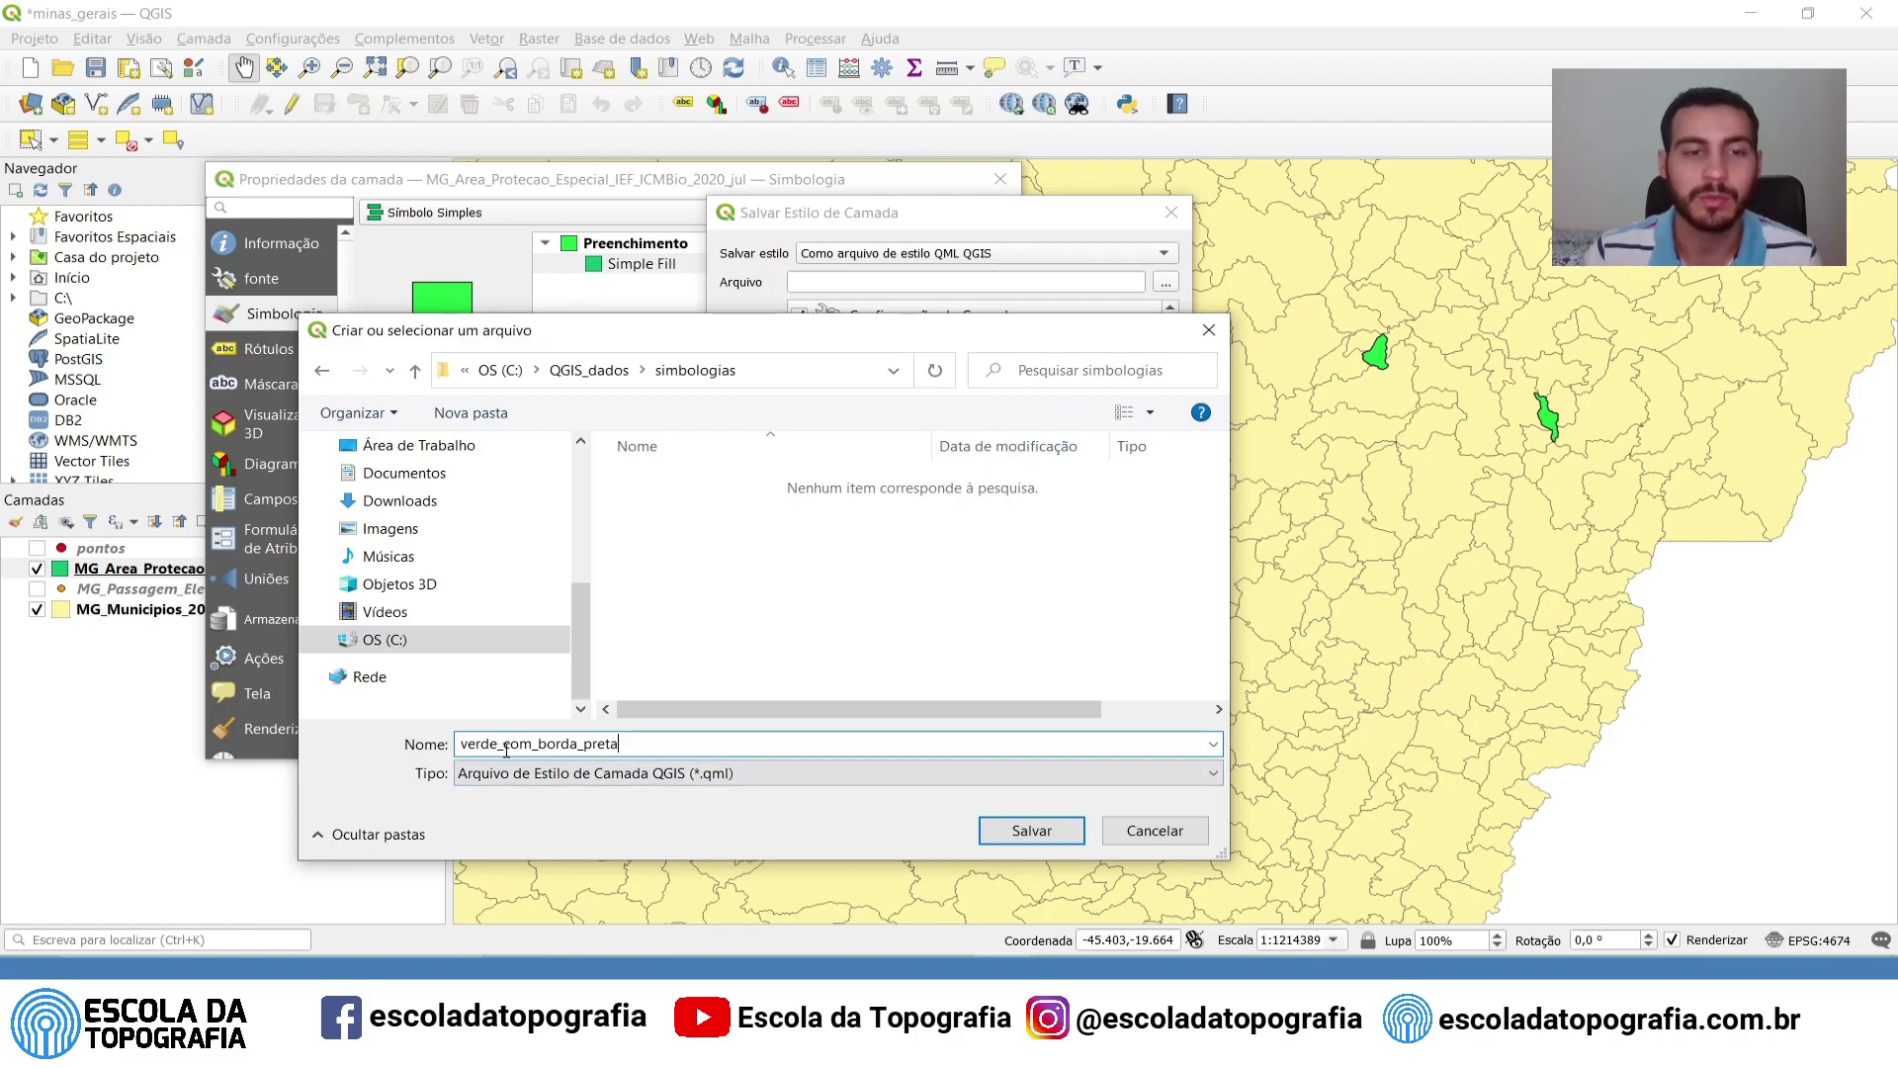
left_click(1031, 831)
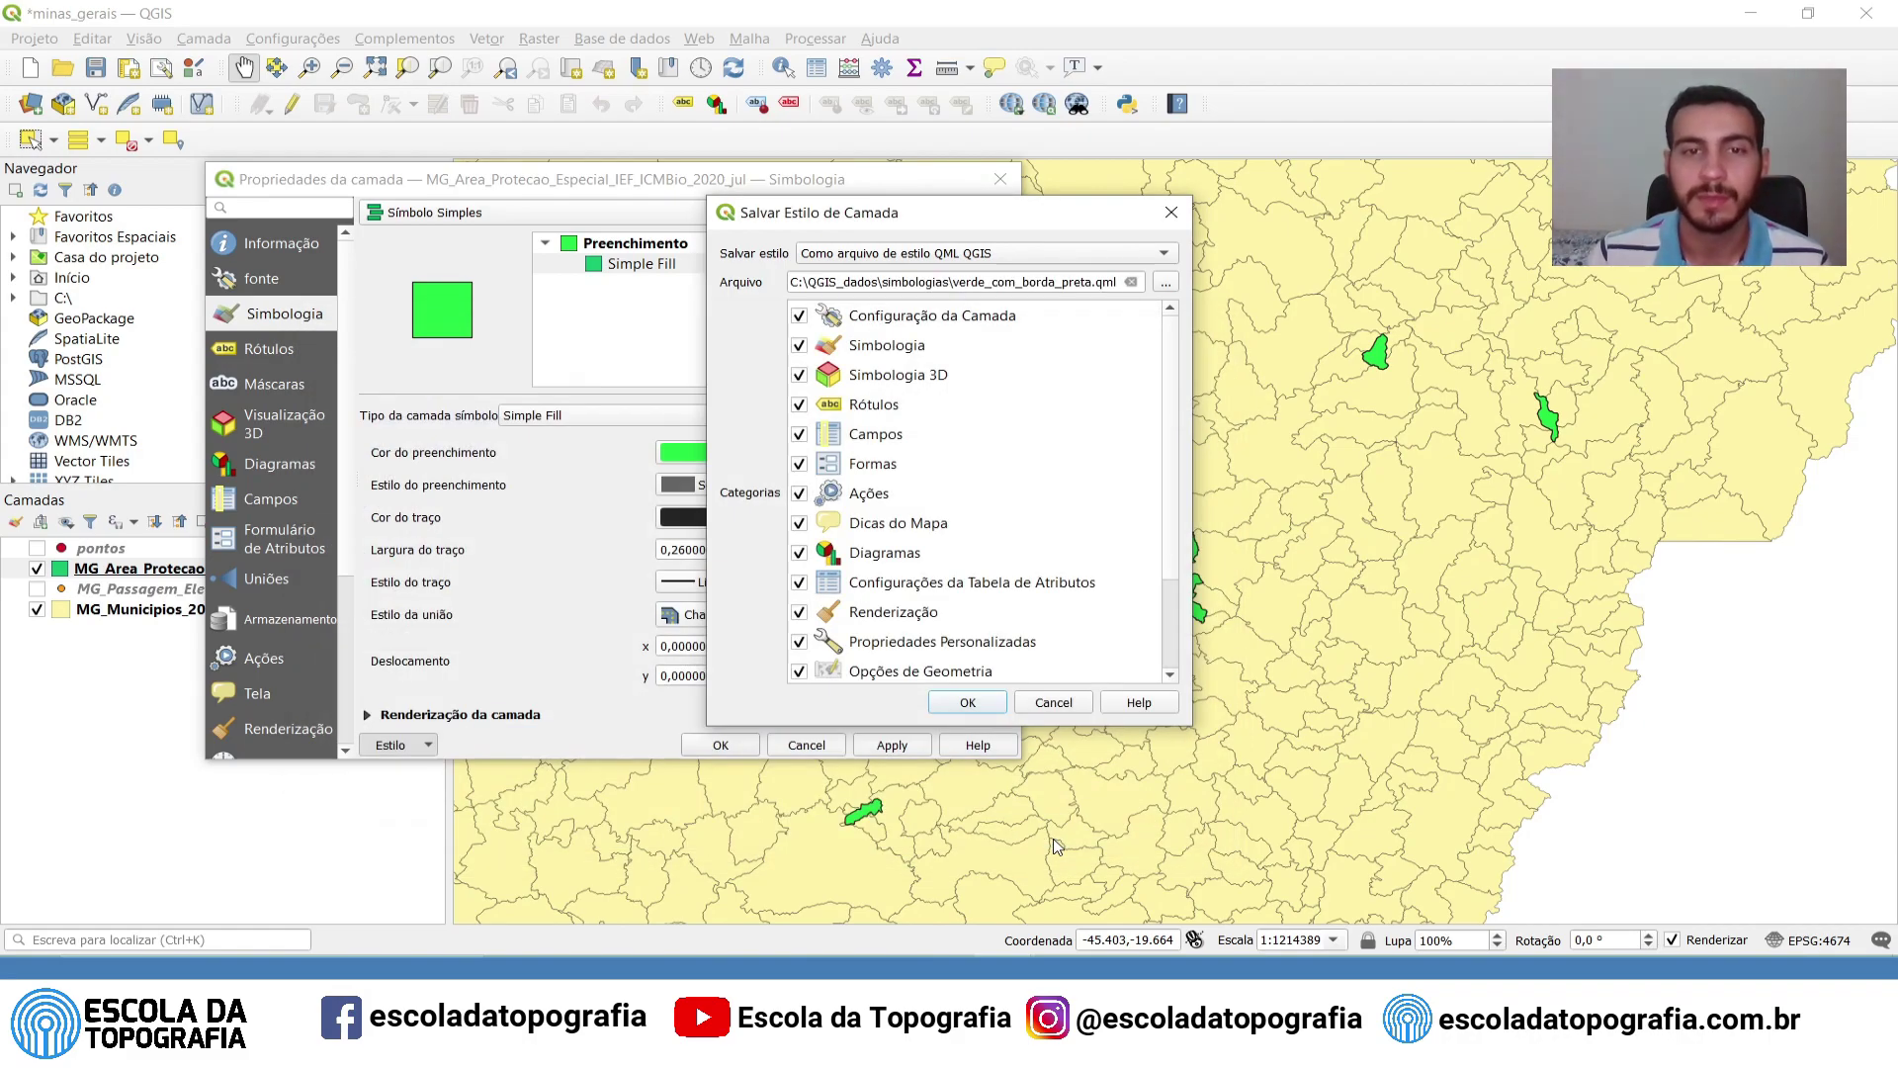
left_click(1172, 211)
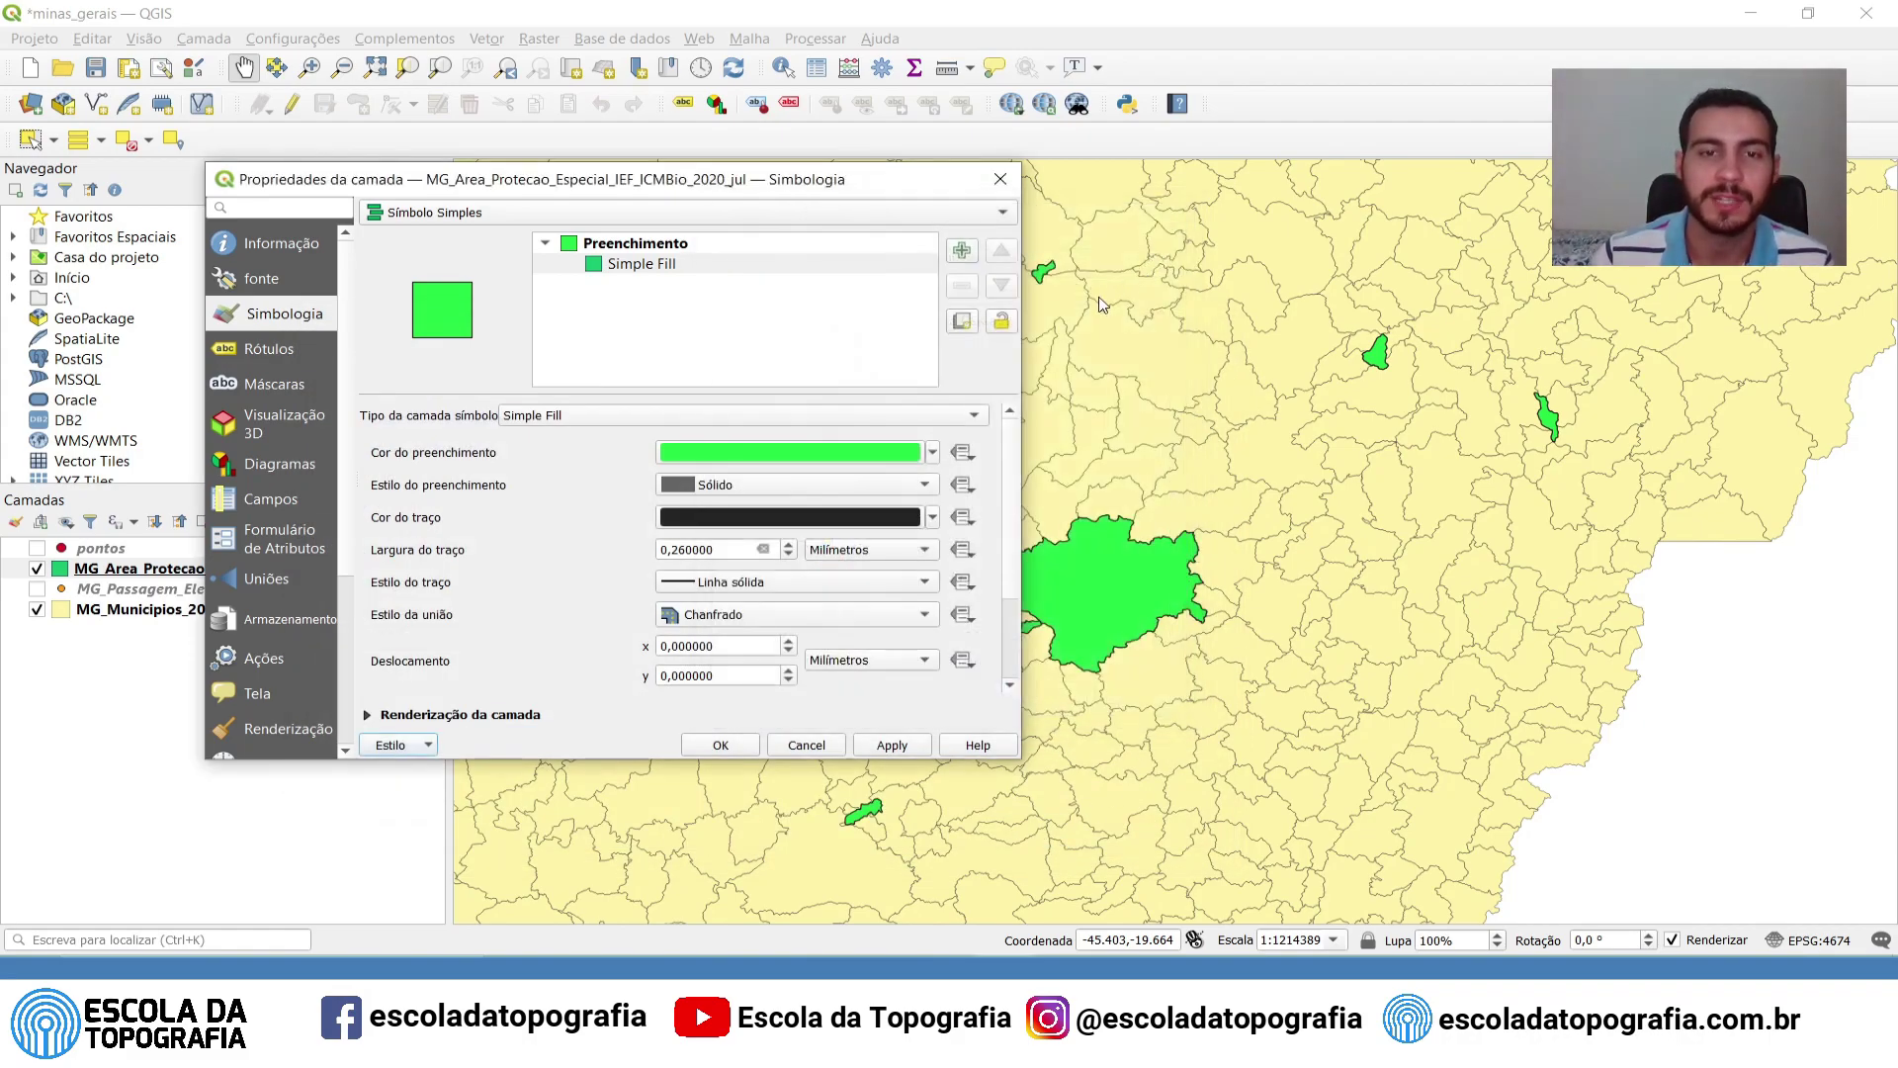
left_click(1001, 181)
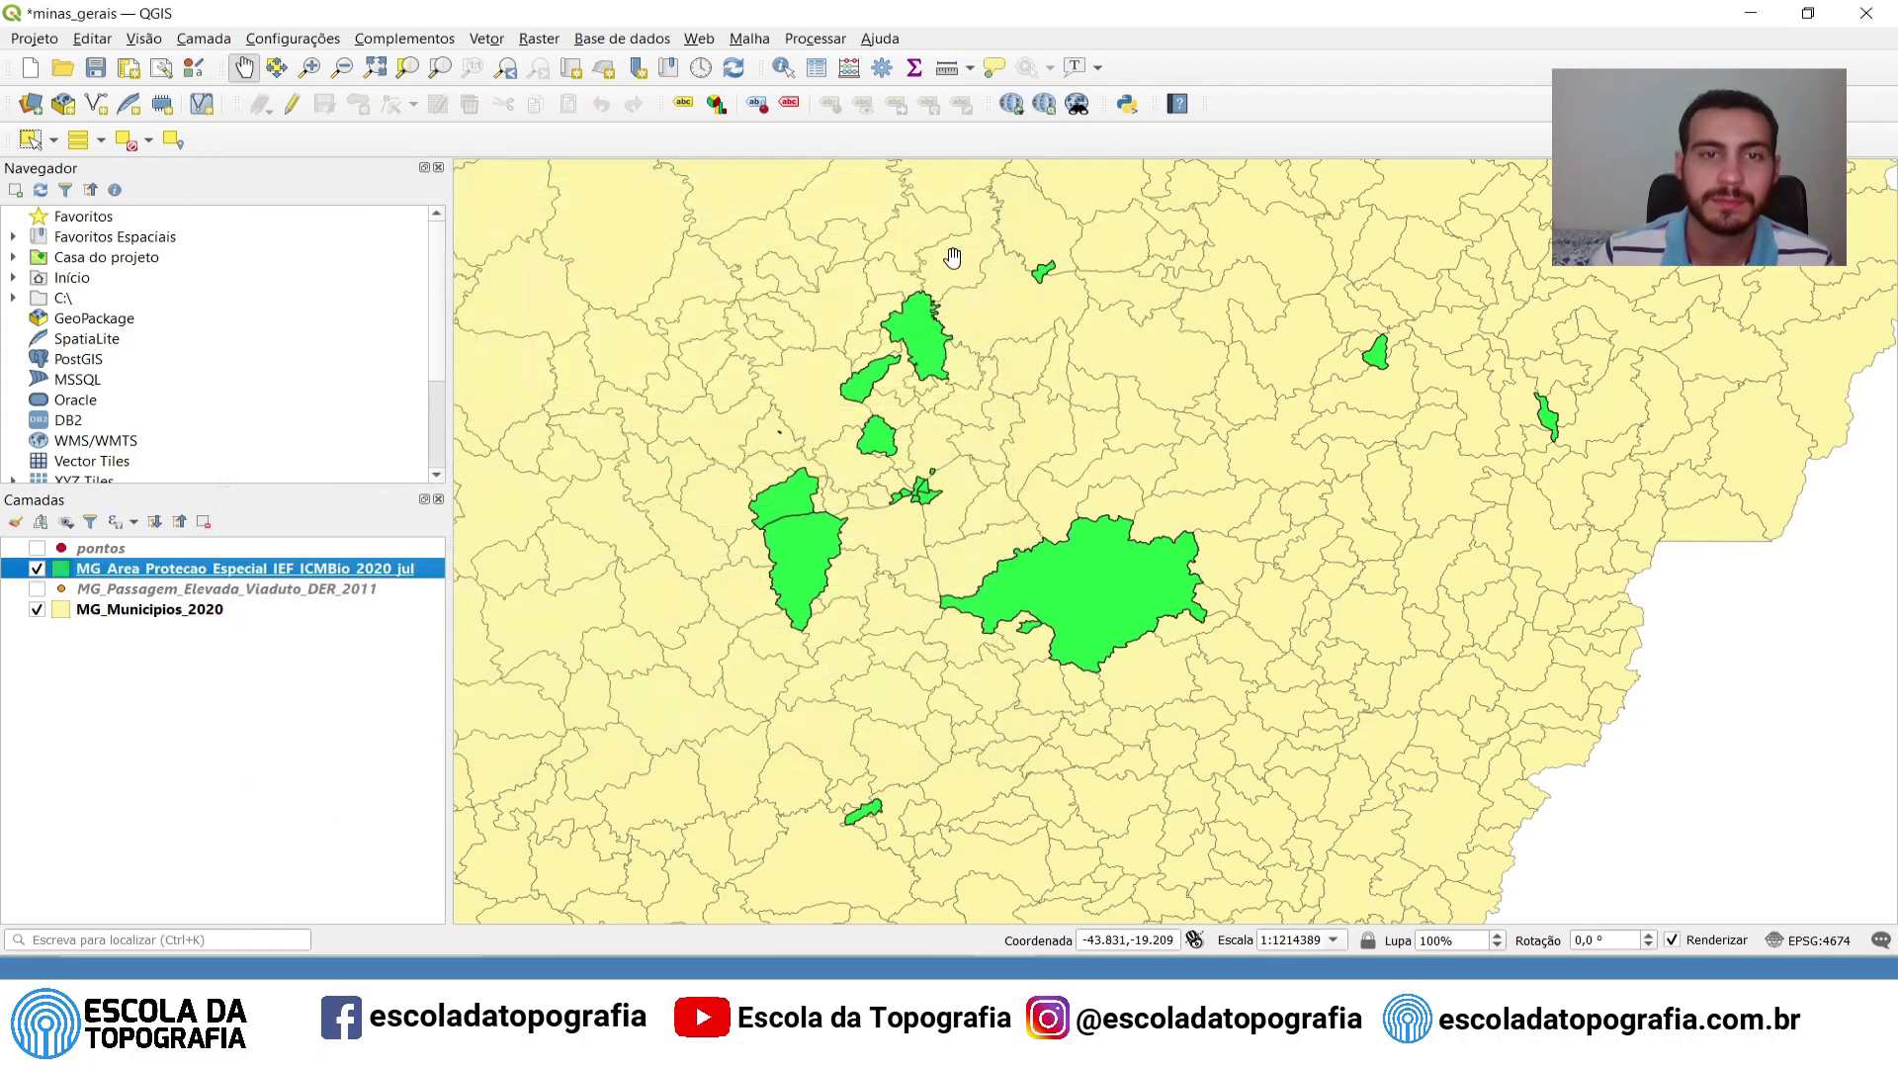
Add the MG_Microrregiao_IBGE_2015_jul.shp vector layer from the MG_Microrregiao_IBGE_2015_jul folder to the project
right_click(232, 692)
left_click(198, 672)
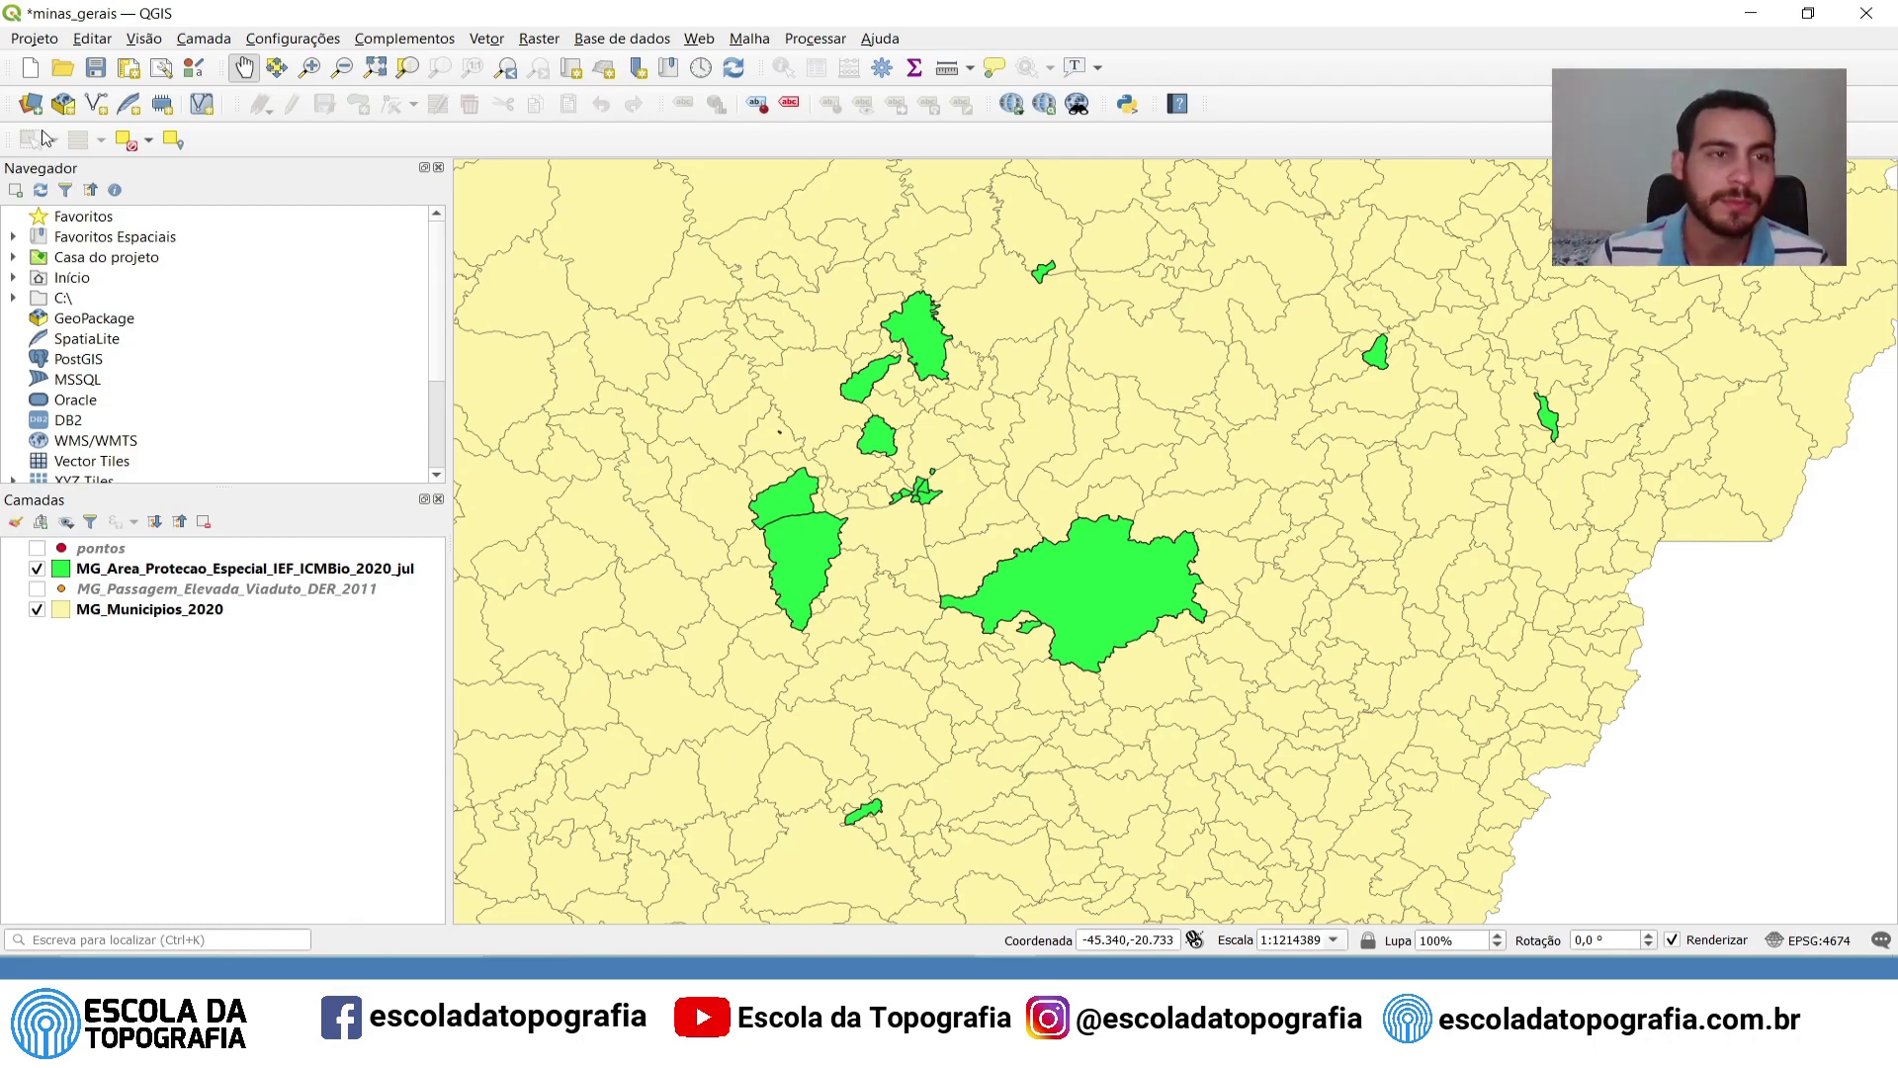
key("ctrl+shift+v")
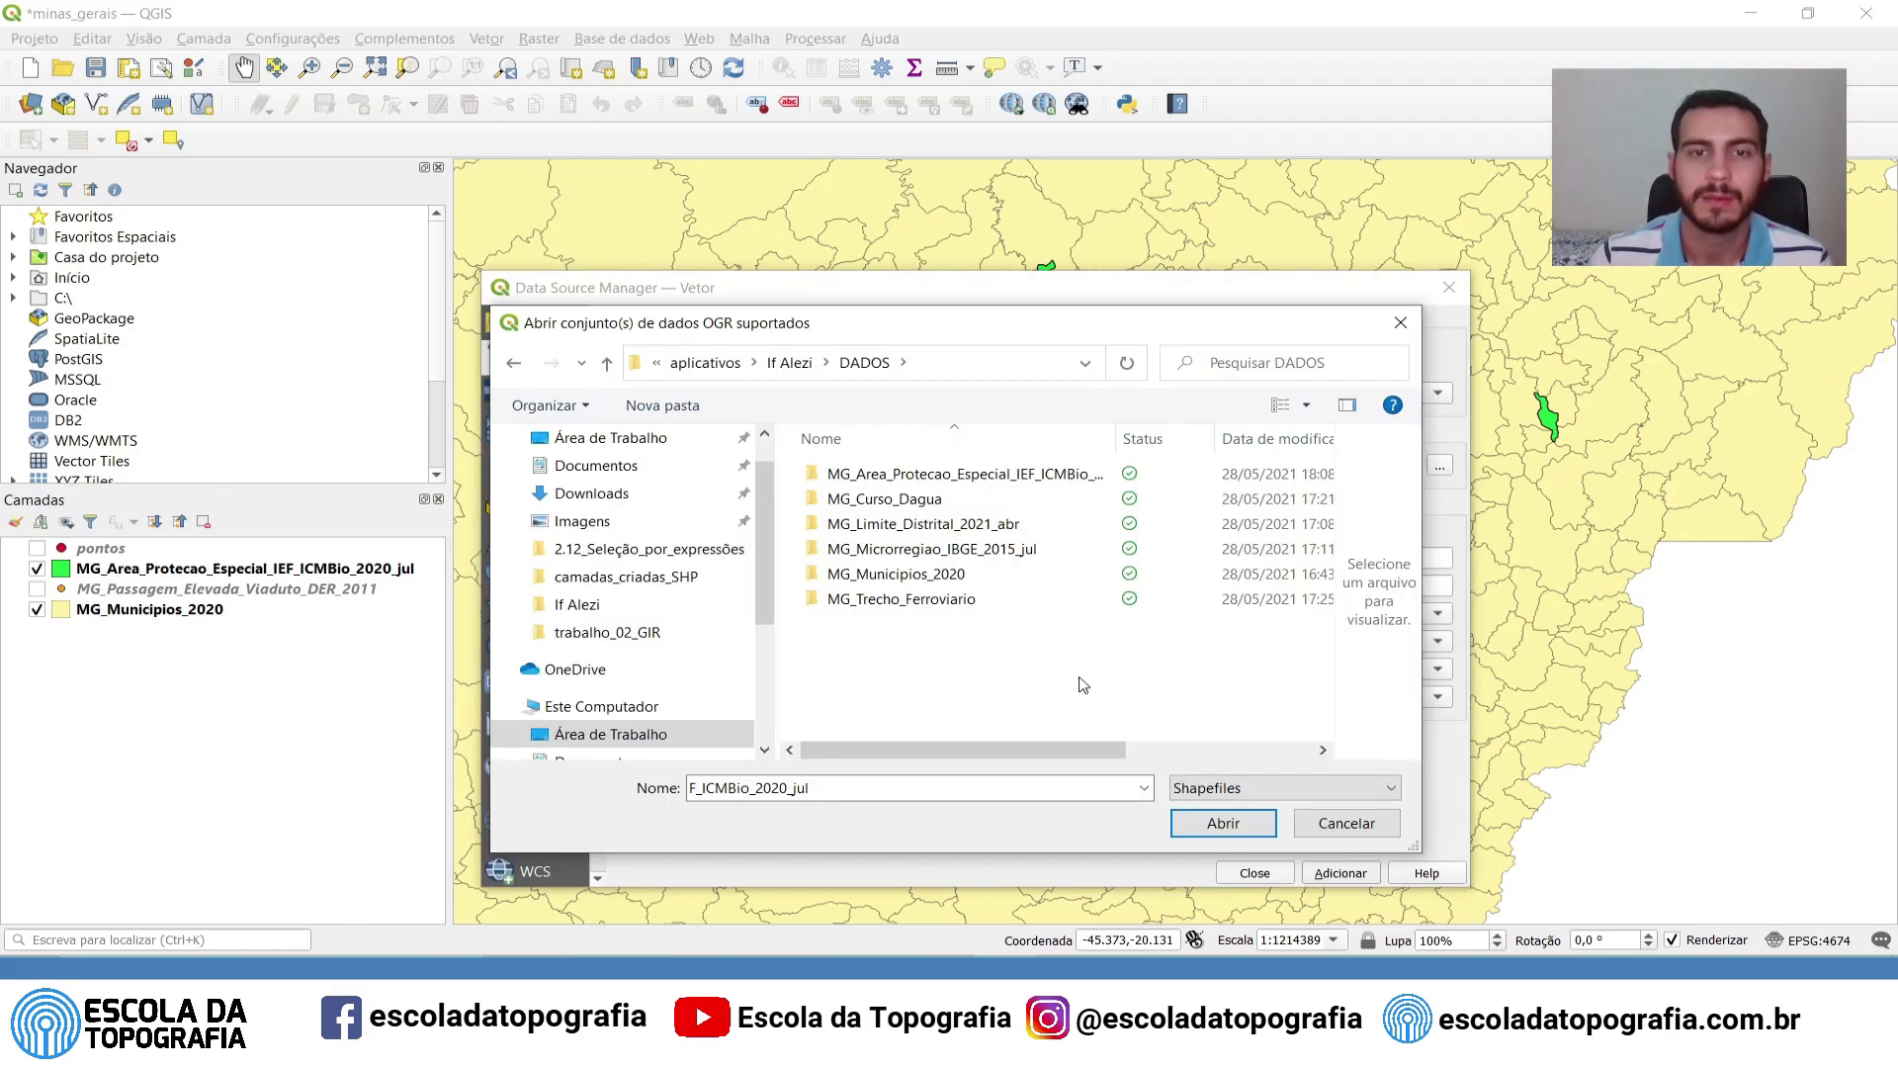
double_click(1009, 550)
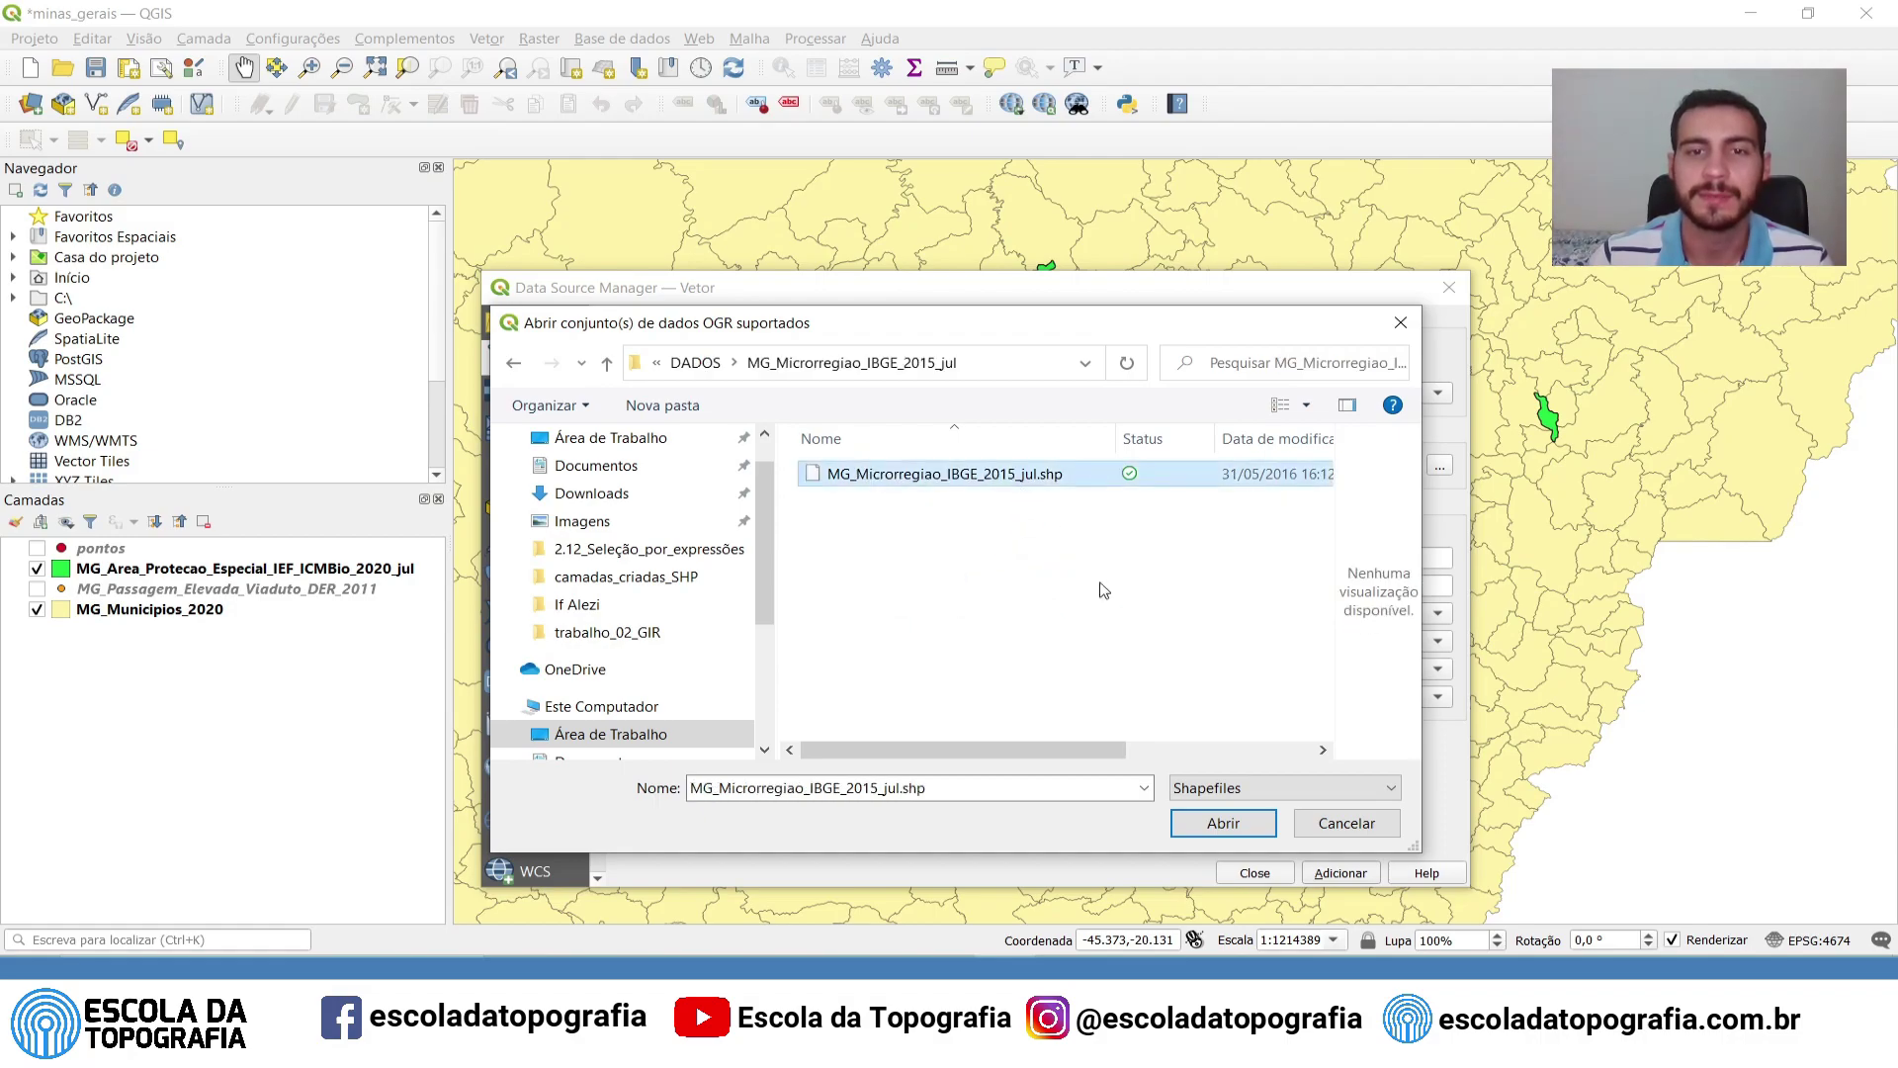
left_click(1224, 823)
left_click(1342, 875)
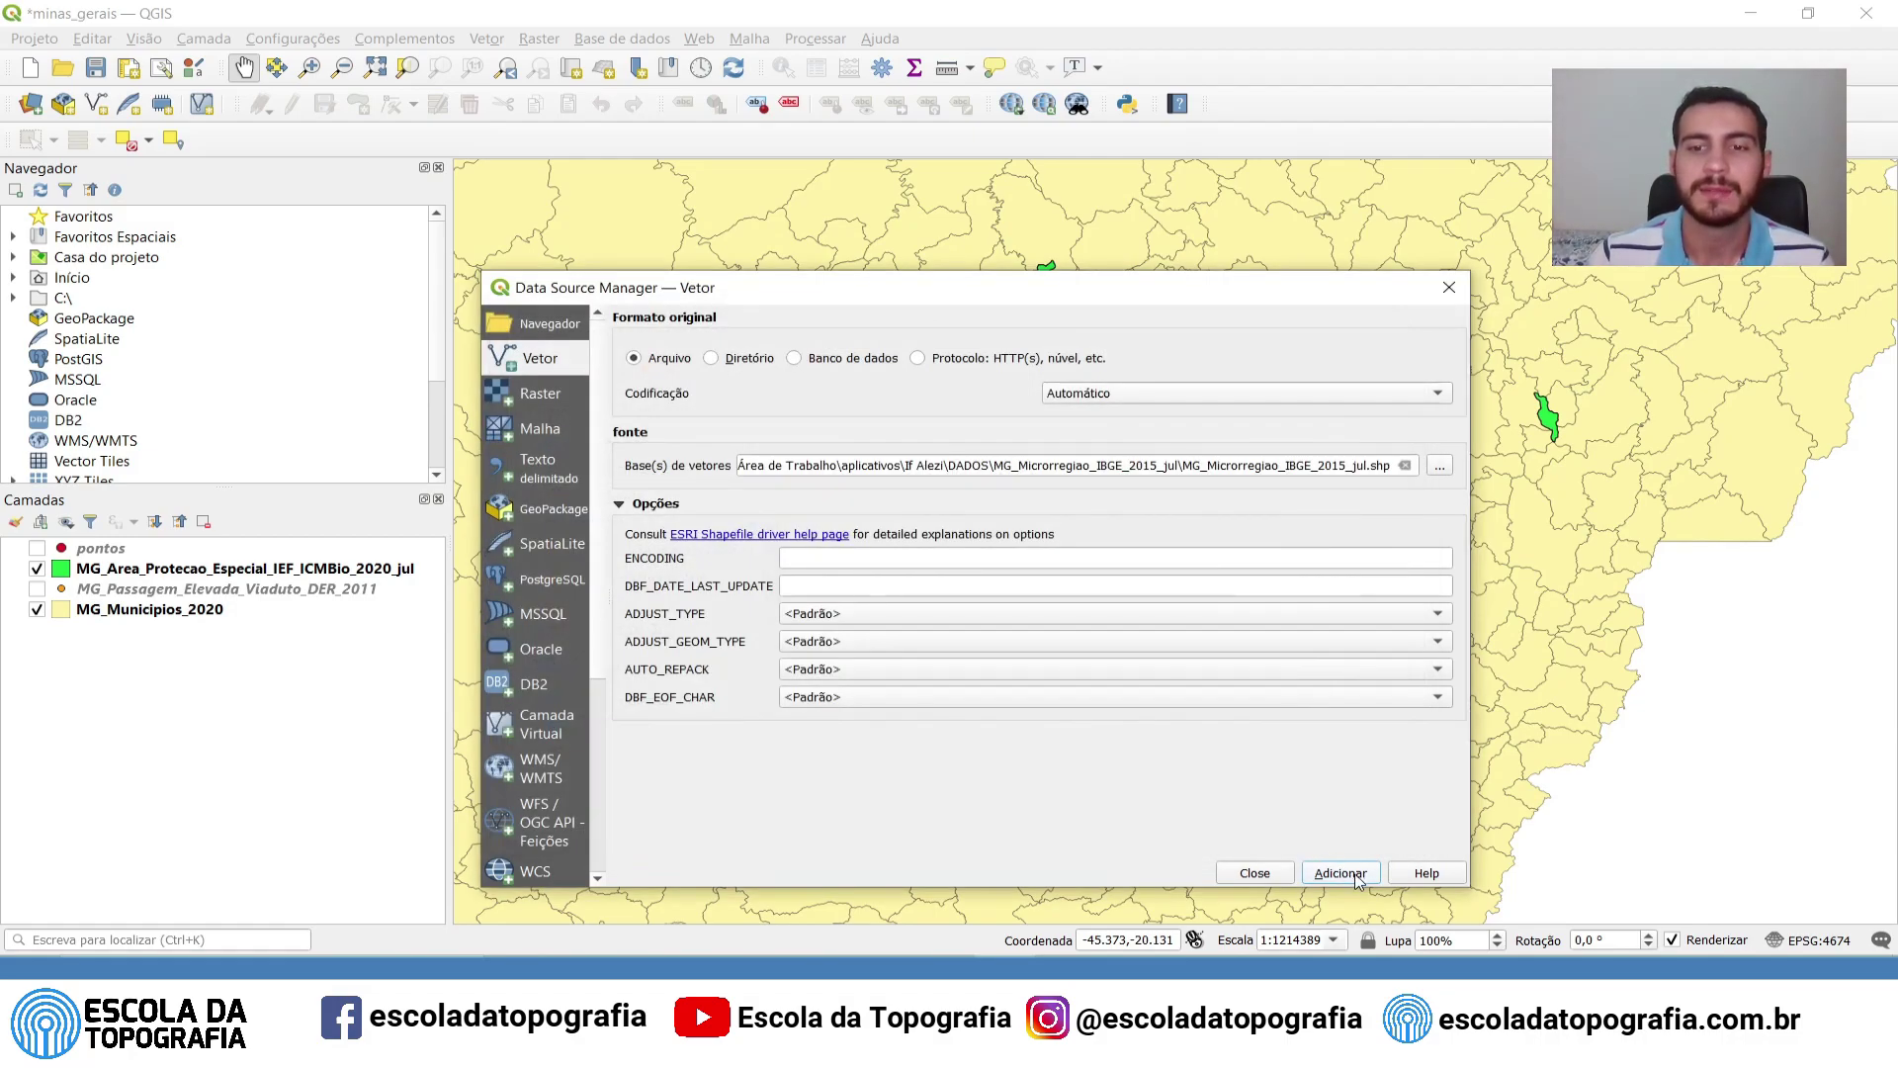
left_click(1257, 874)
Hide the MG_Area_Protecao_Especial_IEF_ICMBio_2020_jul layer on the map
scroll(1087, 411, "down", 2)
left_click_drag(1134, 398, 1136, 527)
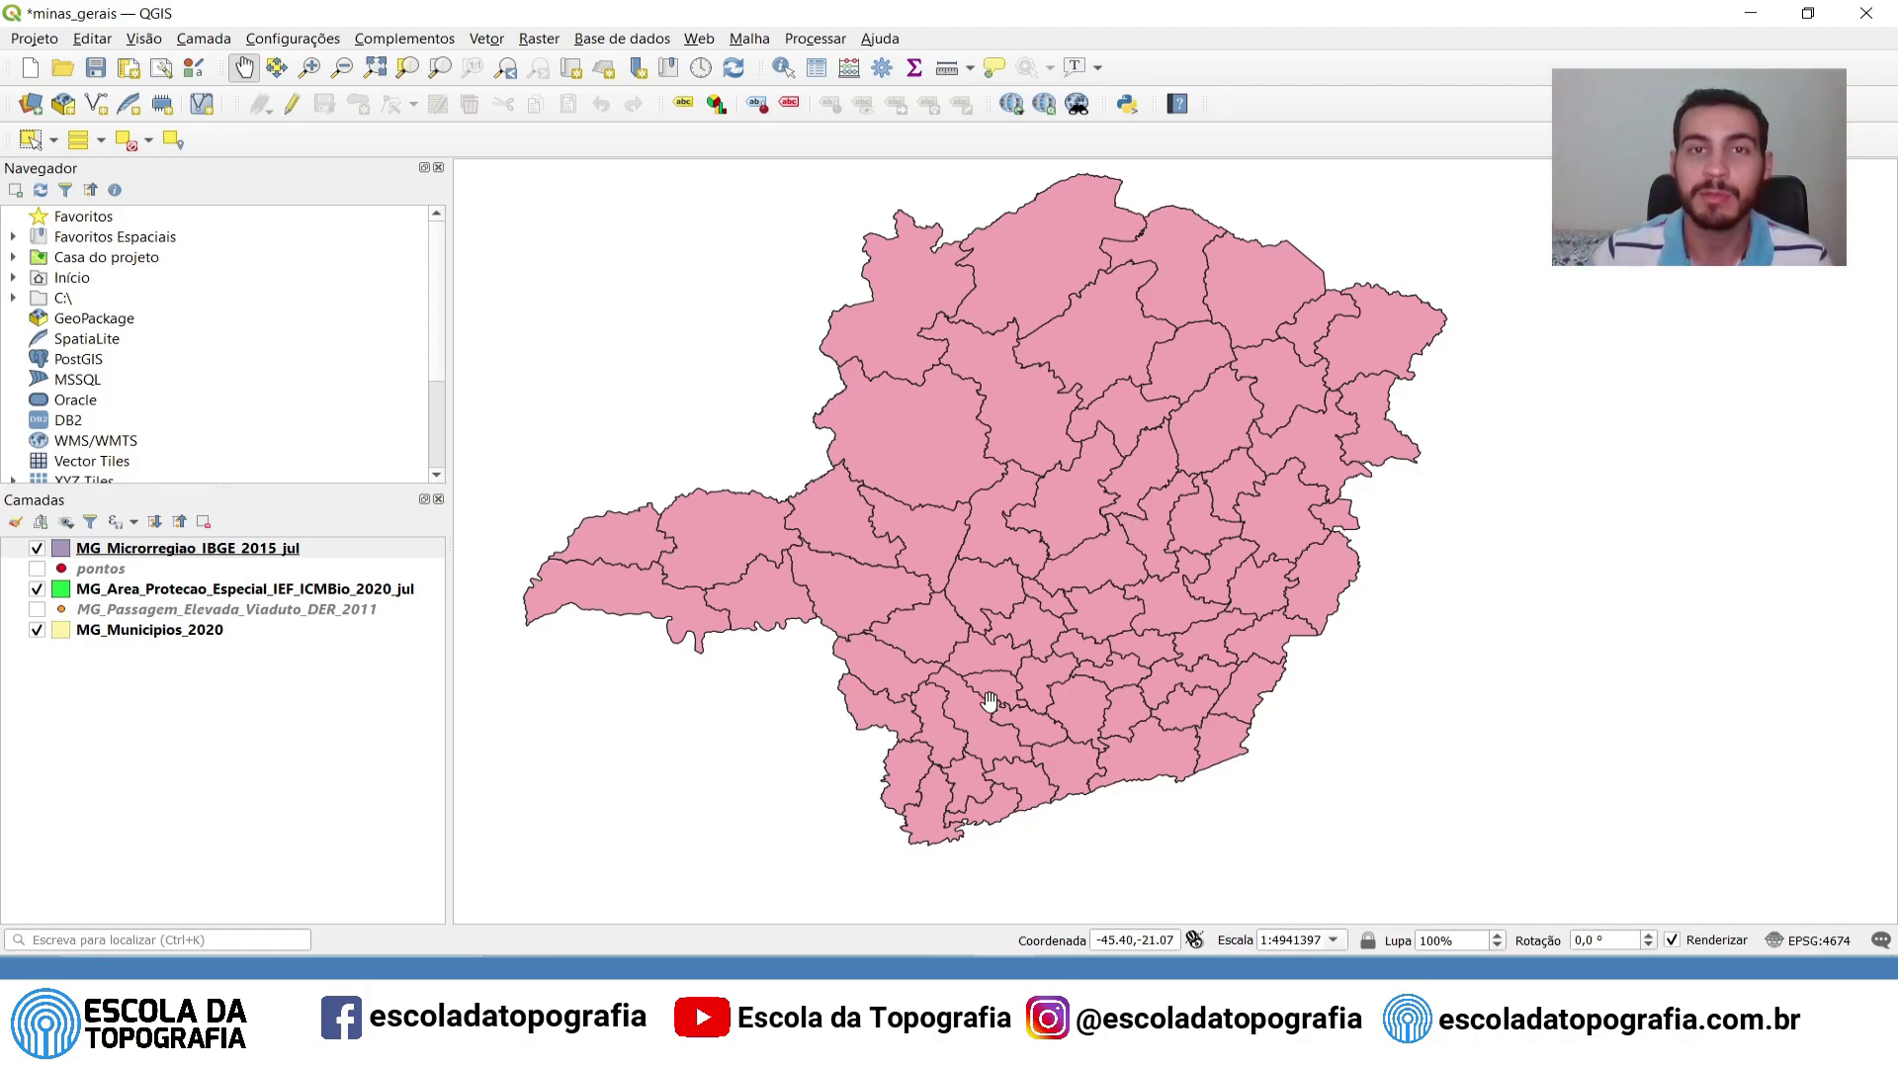
left_click(36, 589)
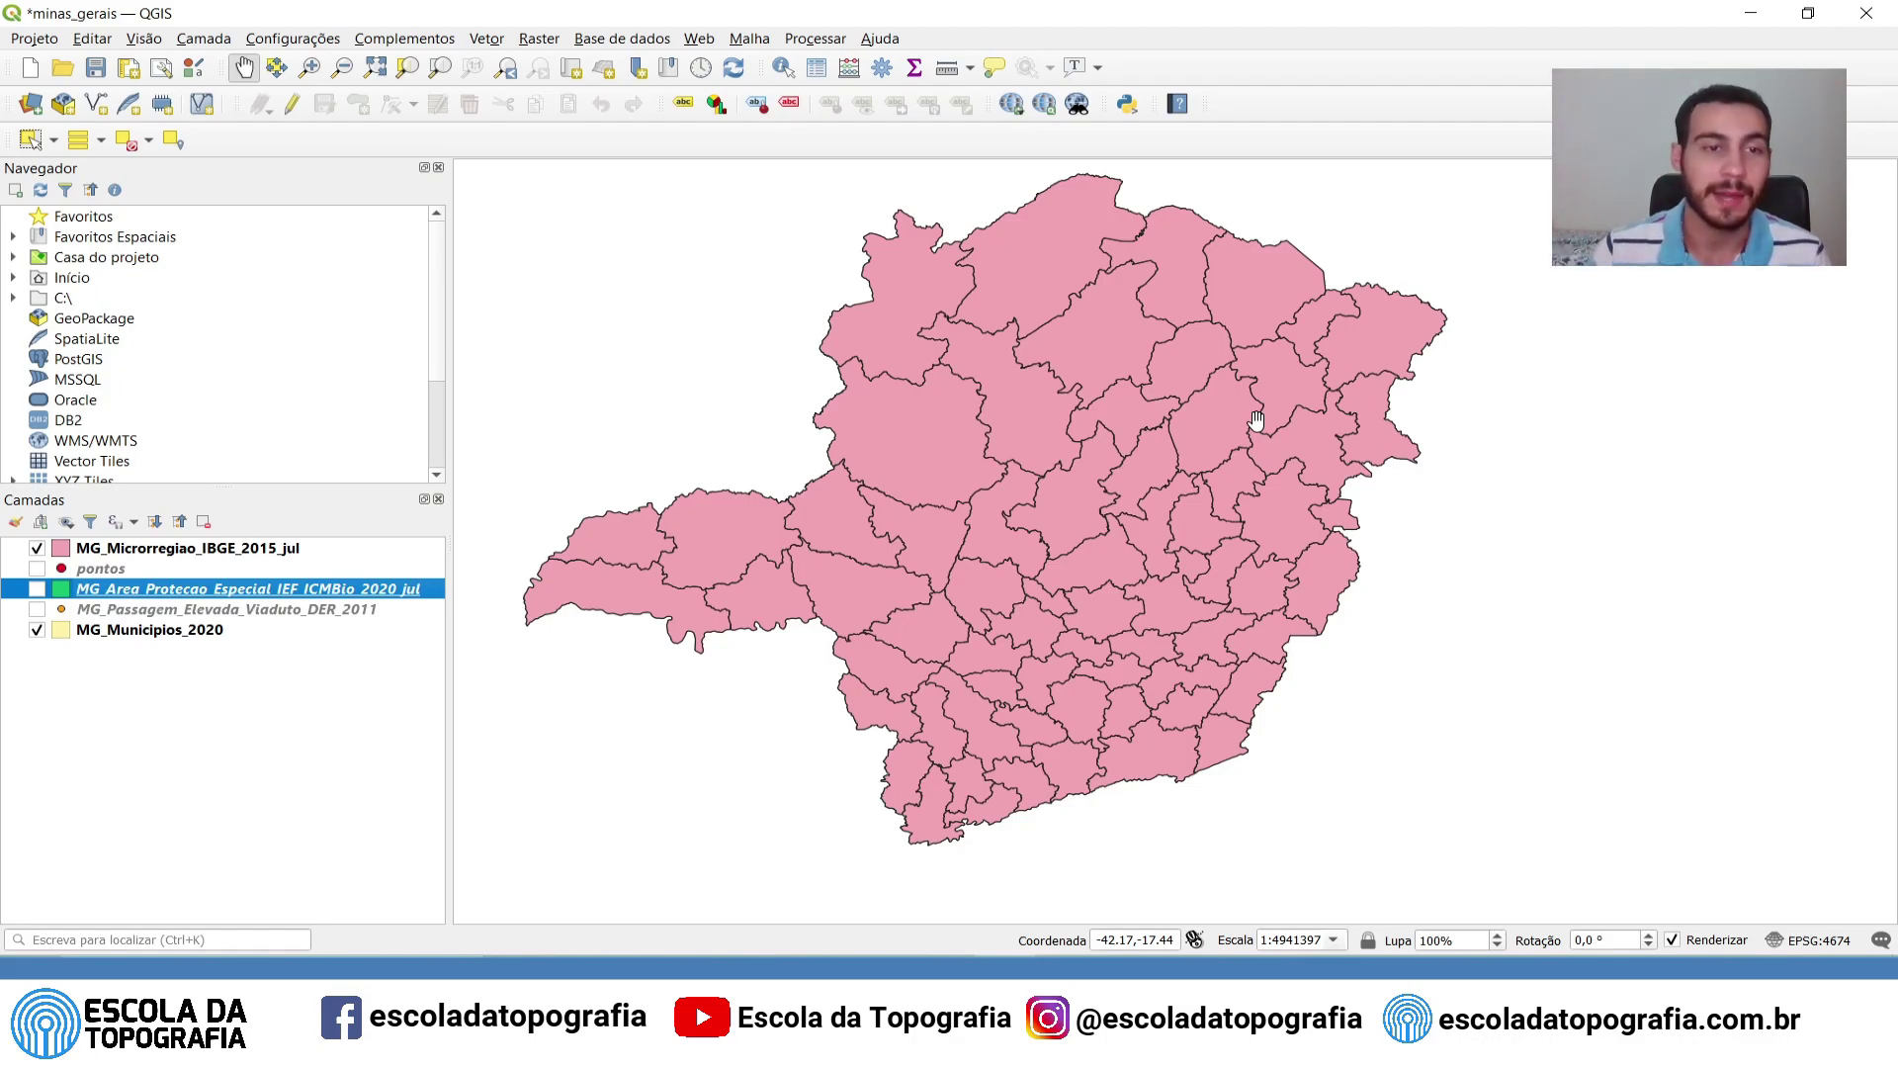
Load the verde_preto.qml style from C:\QGIS_dados\simbologias into the MG_Microrregiao_IBGE_2015_jul layer, apply it and accept the properties
right_click(235, 551)
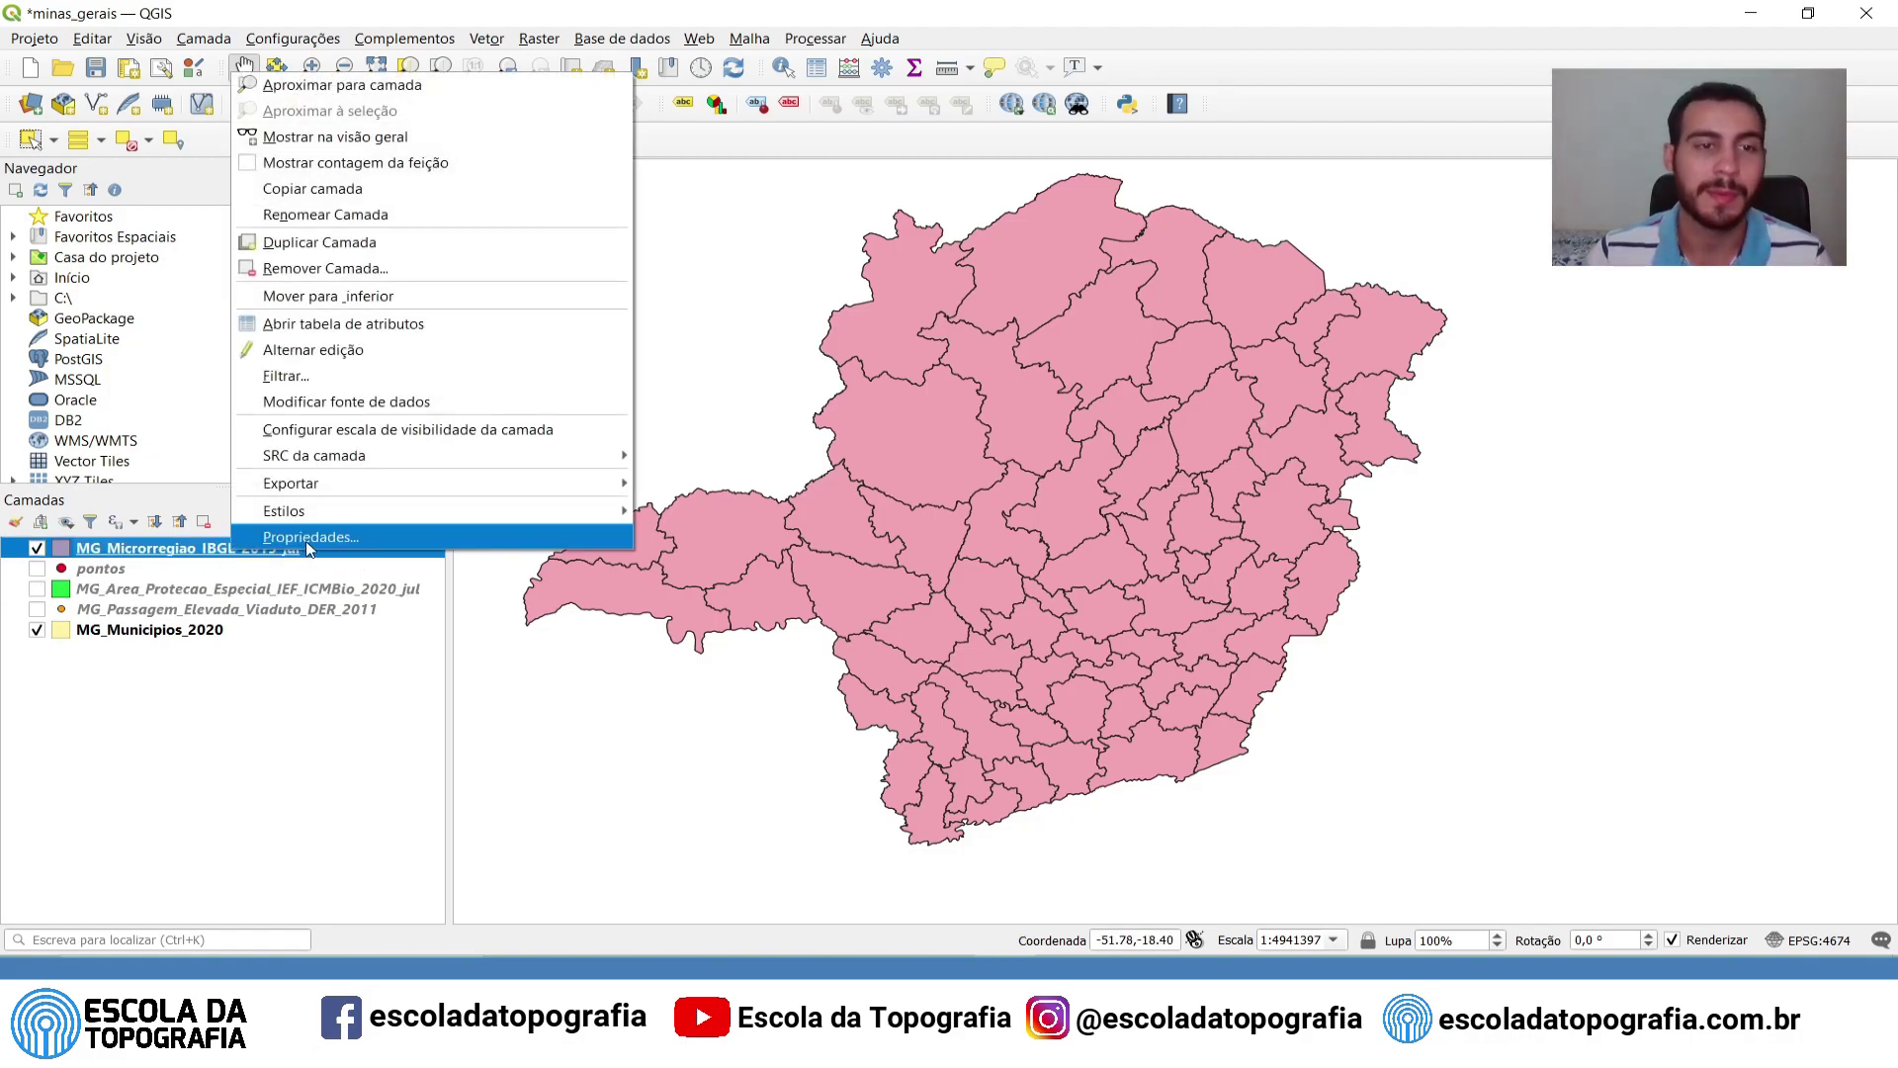
left_click(308, 538)
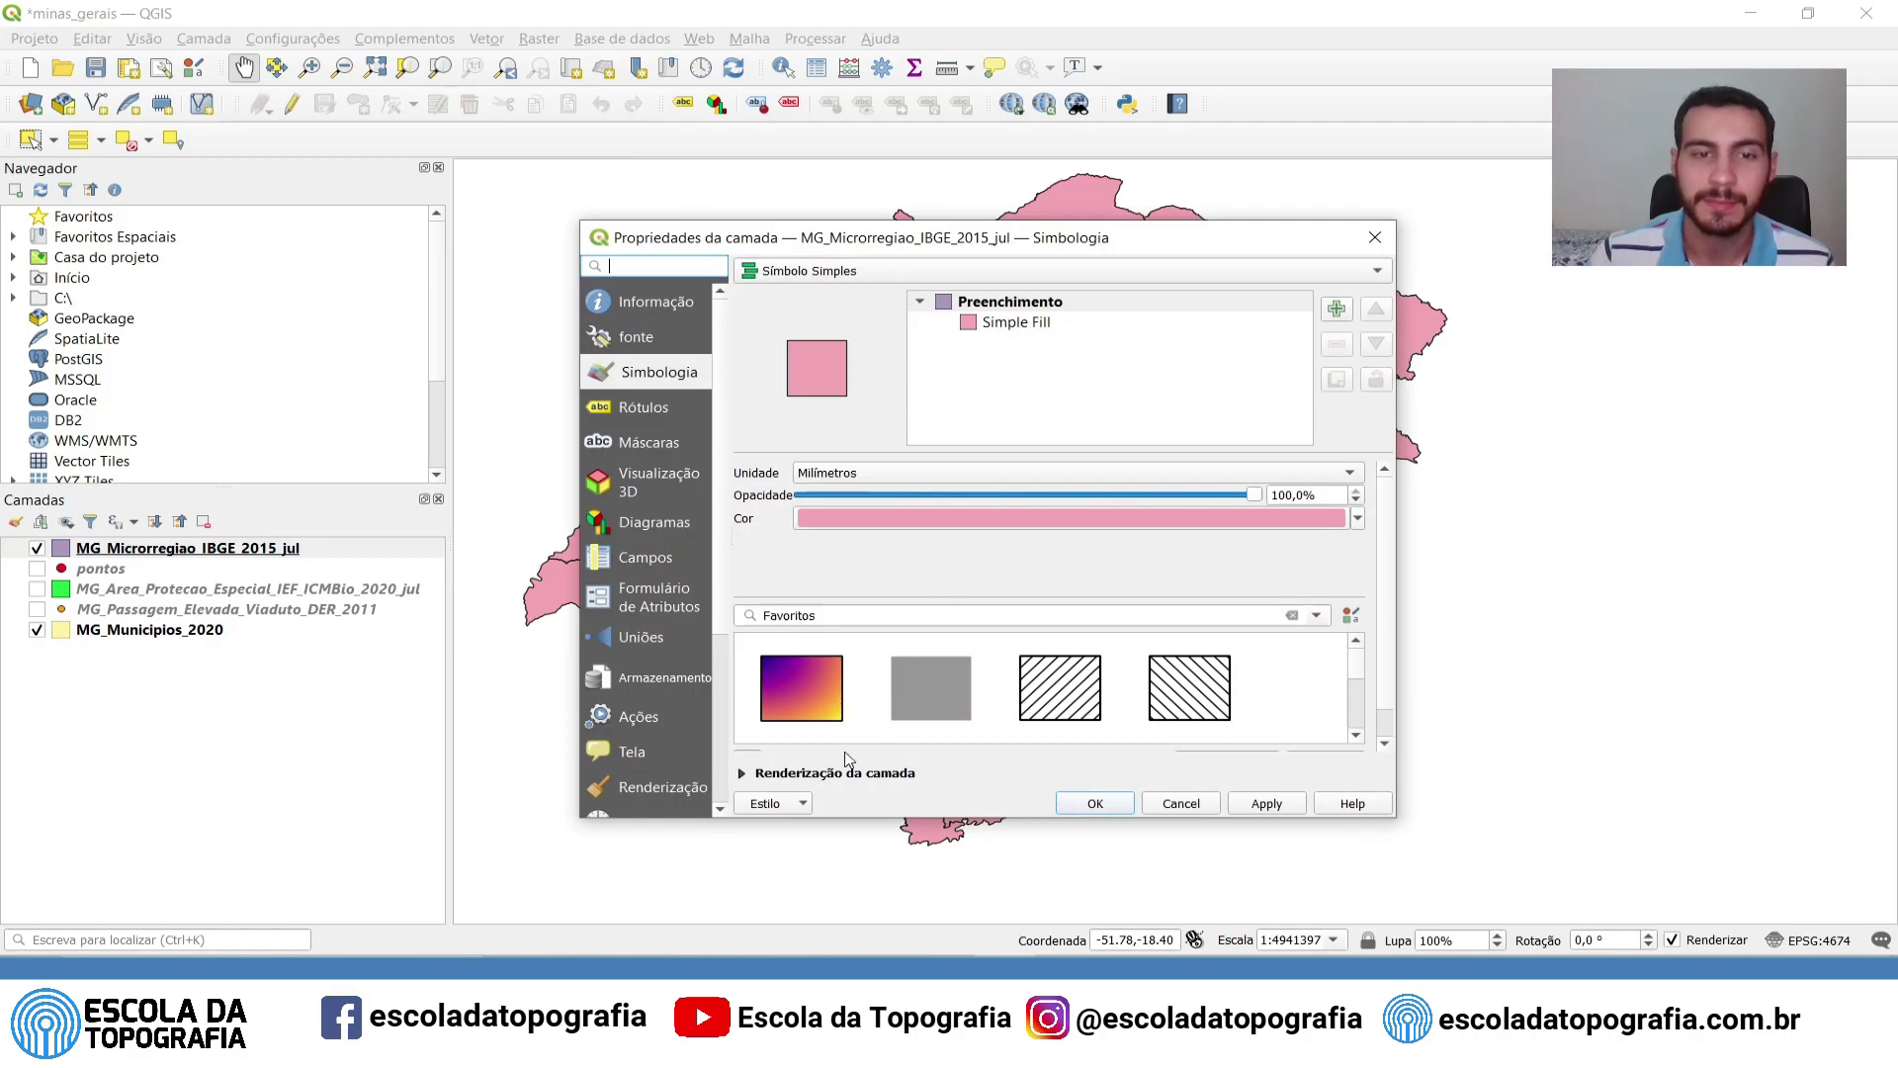
left_click(800, 805)
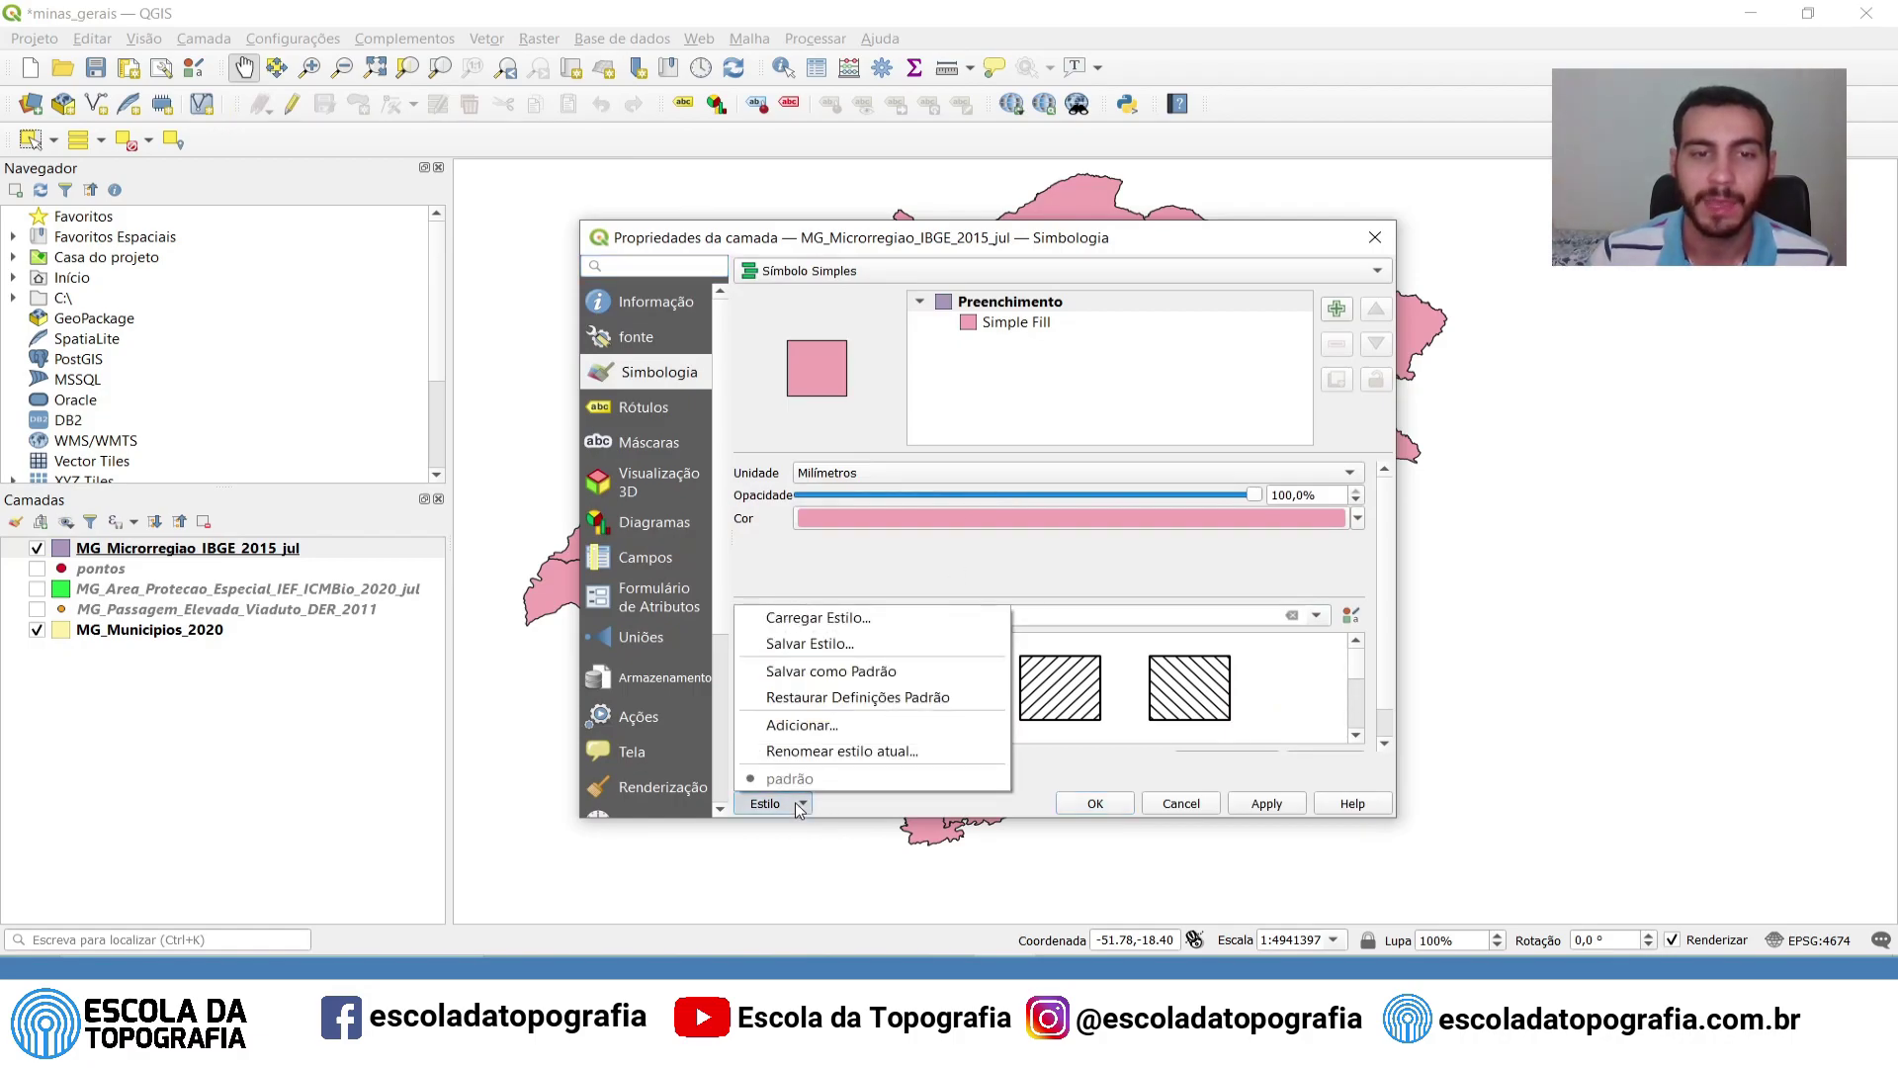
left_click(897, 620)
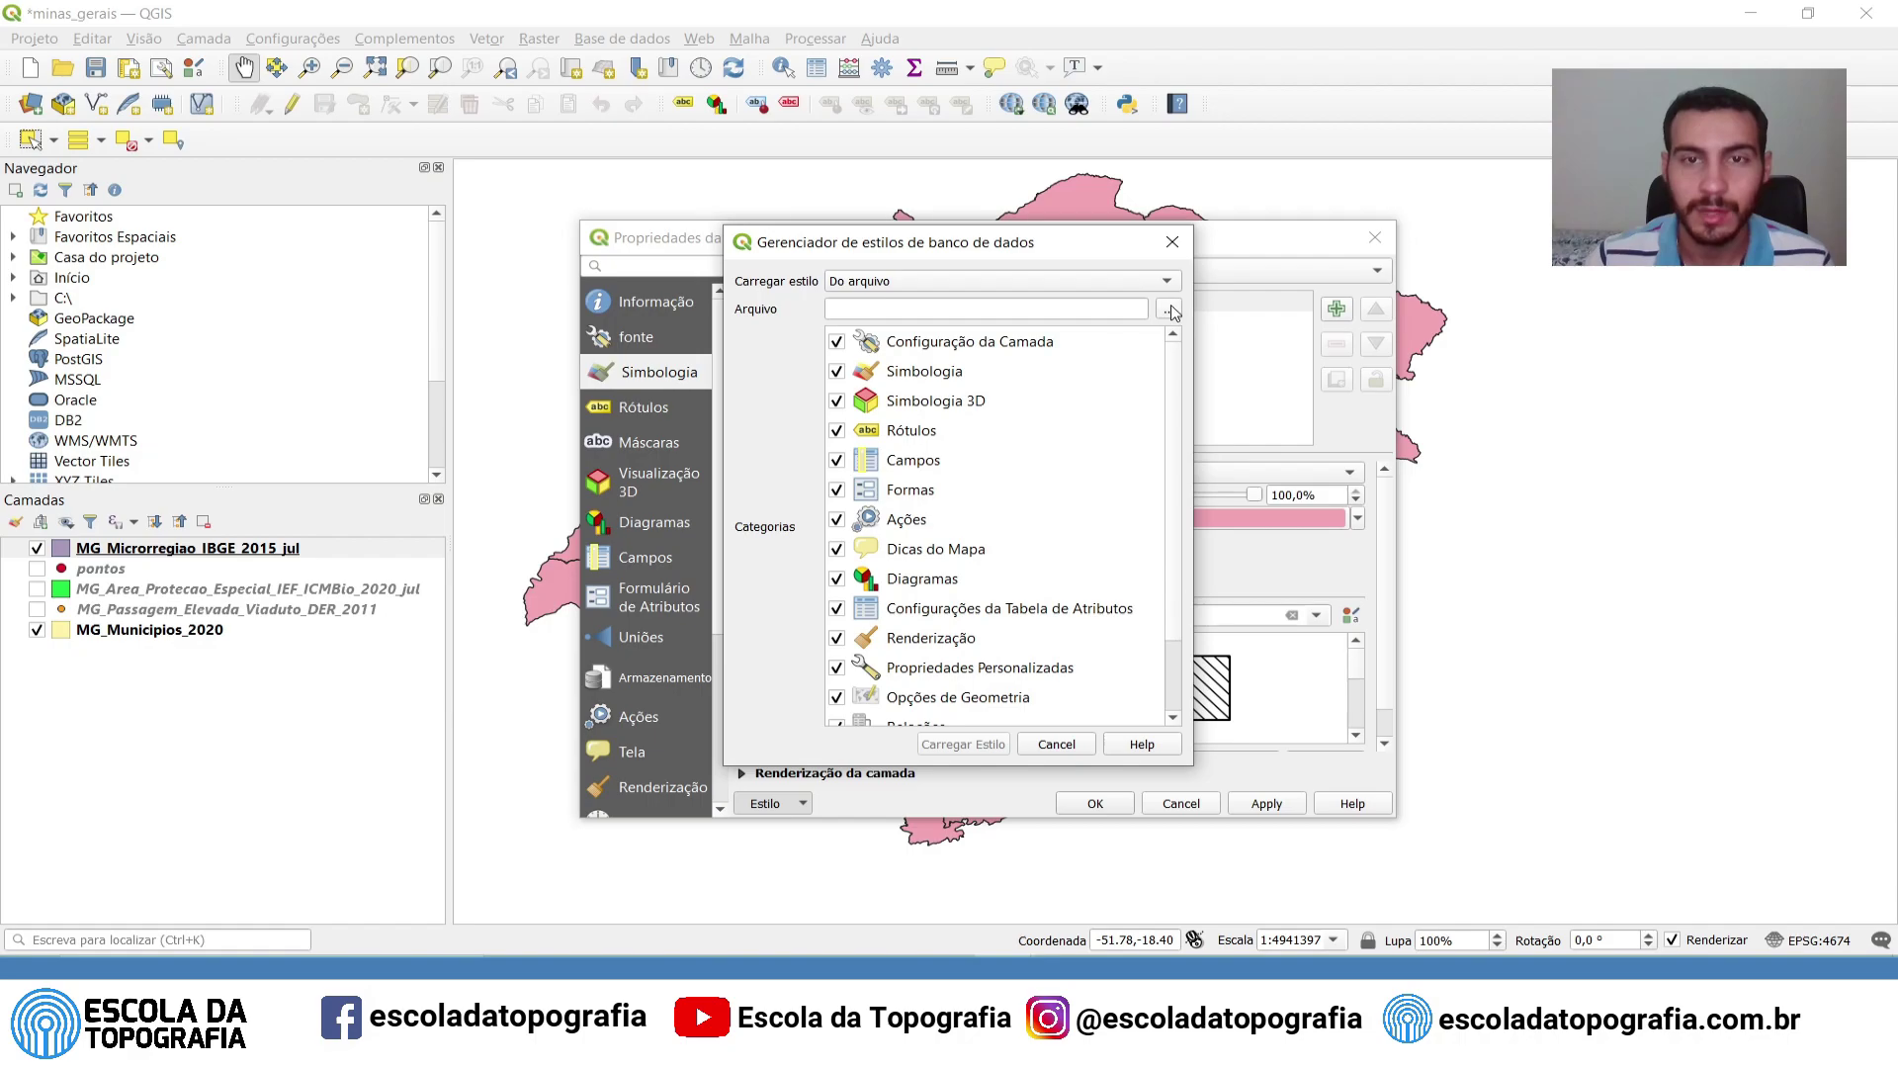
left_click(1175, 313)
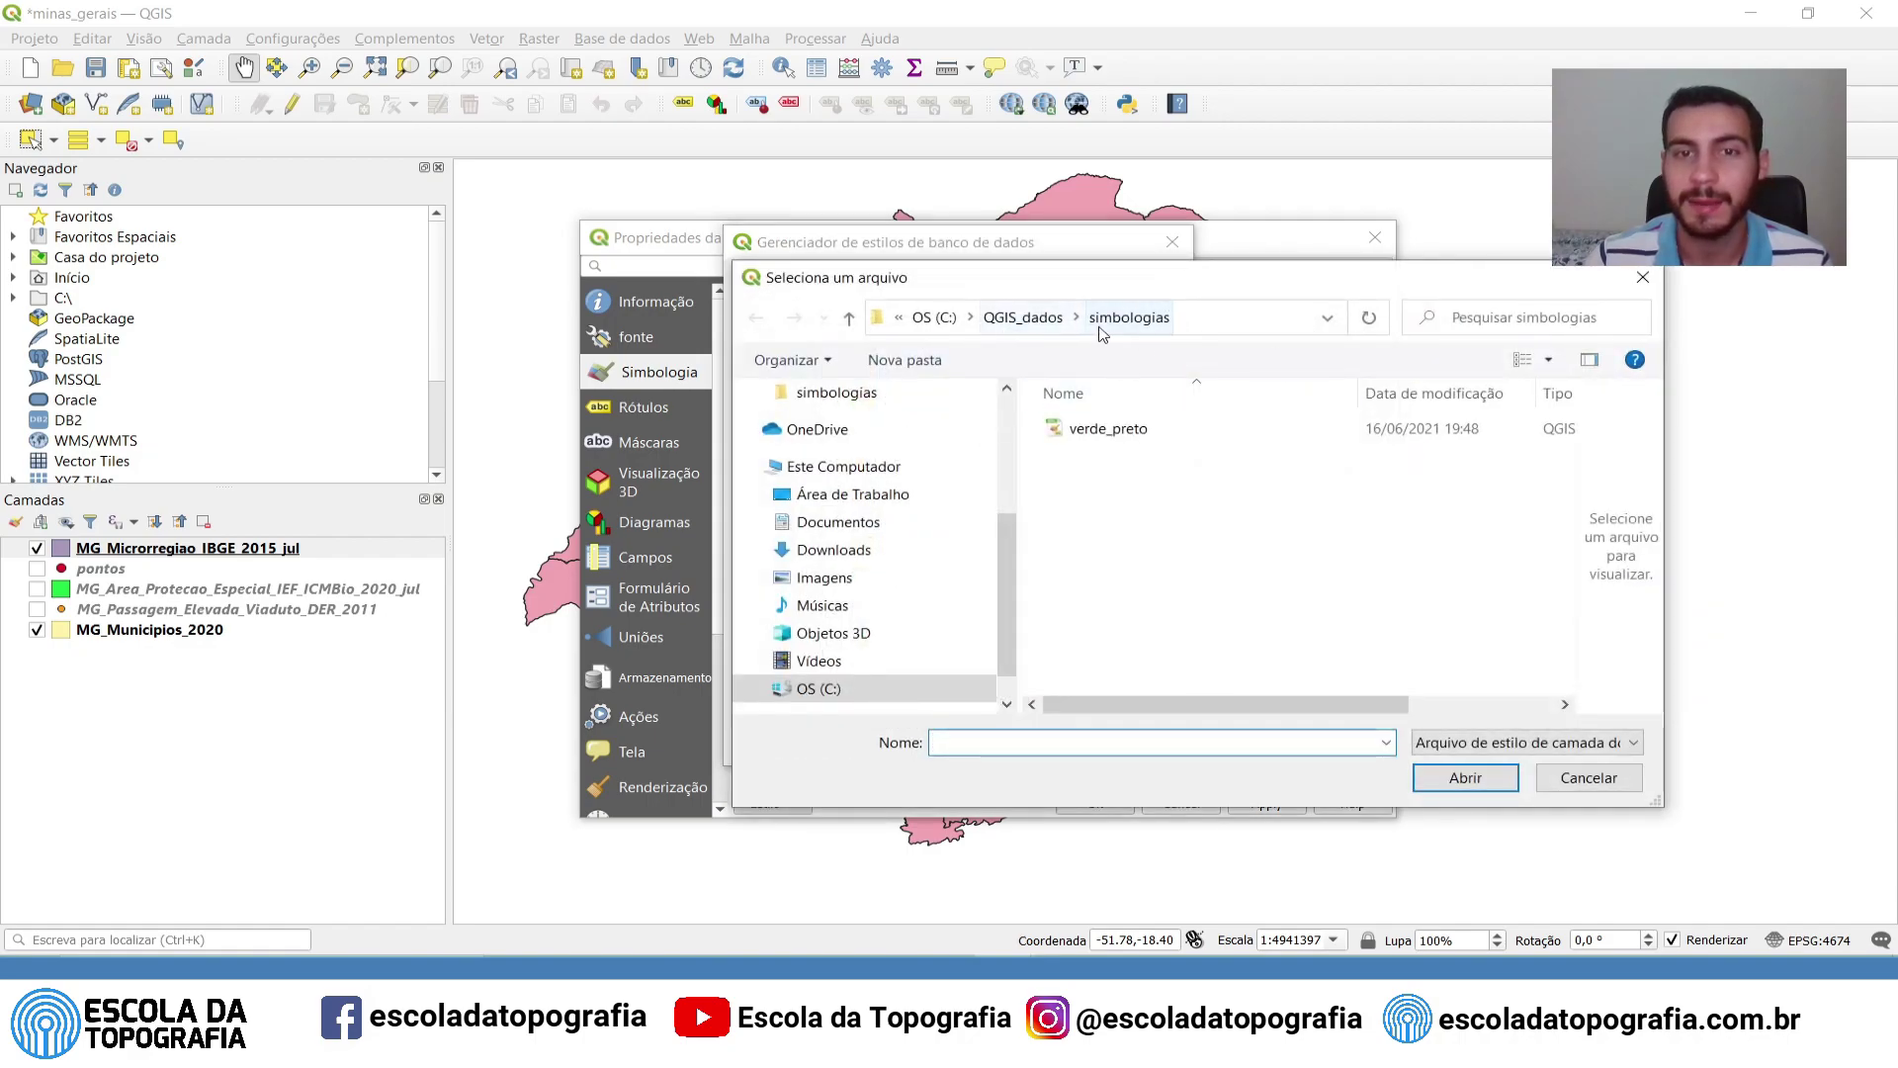
left_click(1169, 429)
left_click(1463, 776)
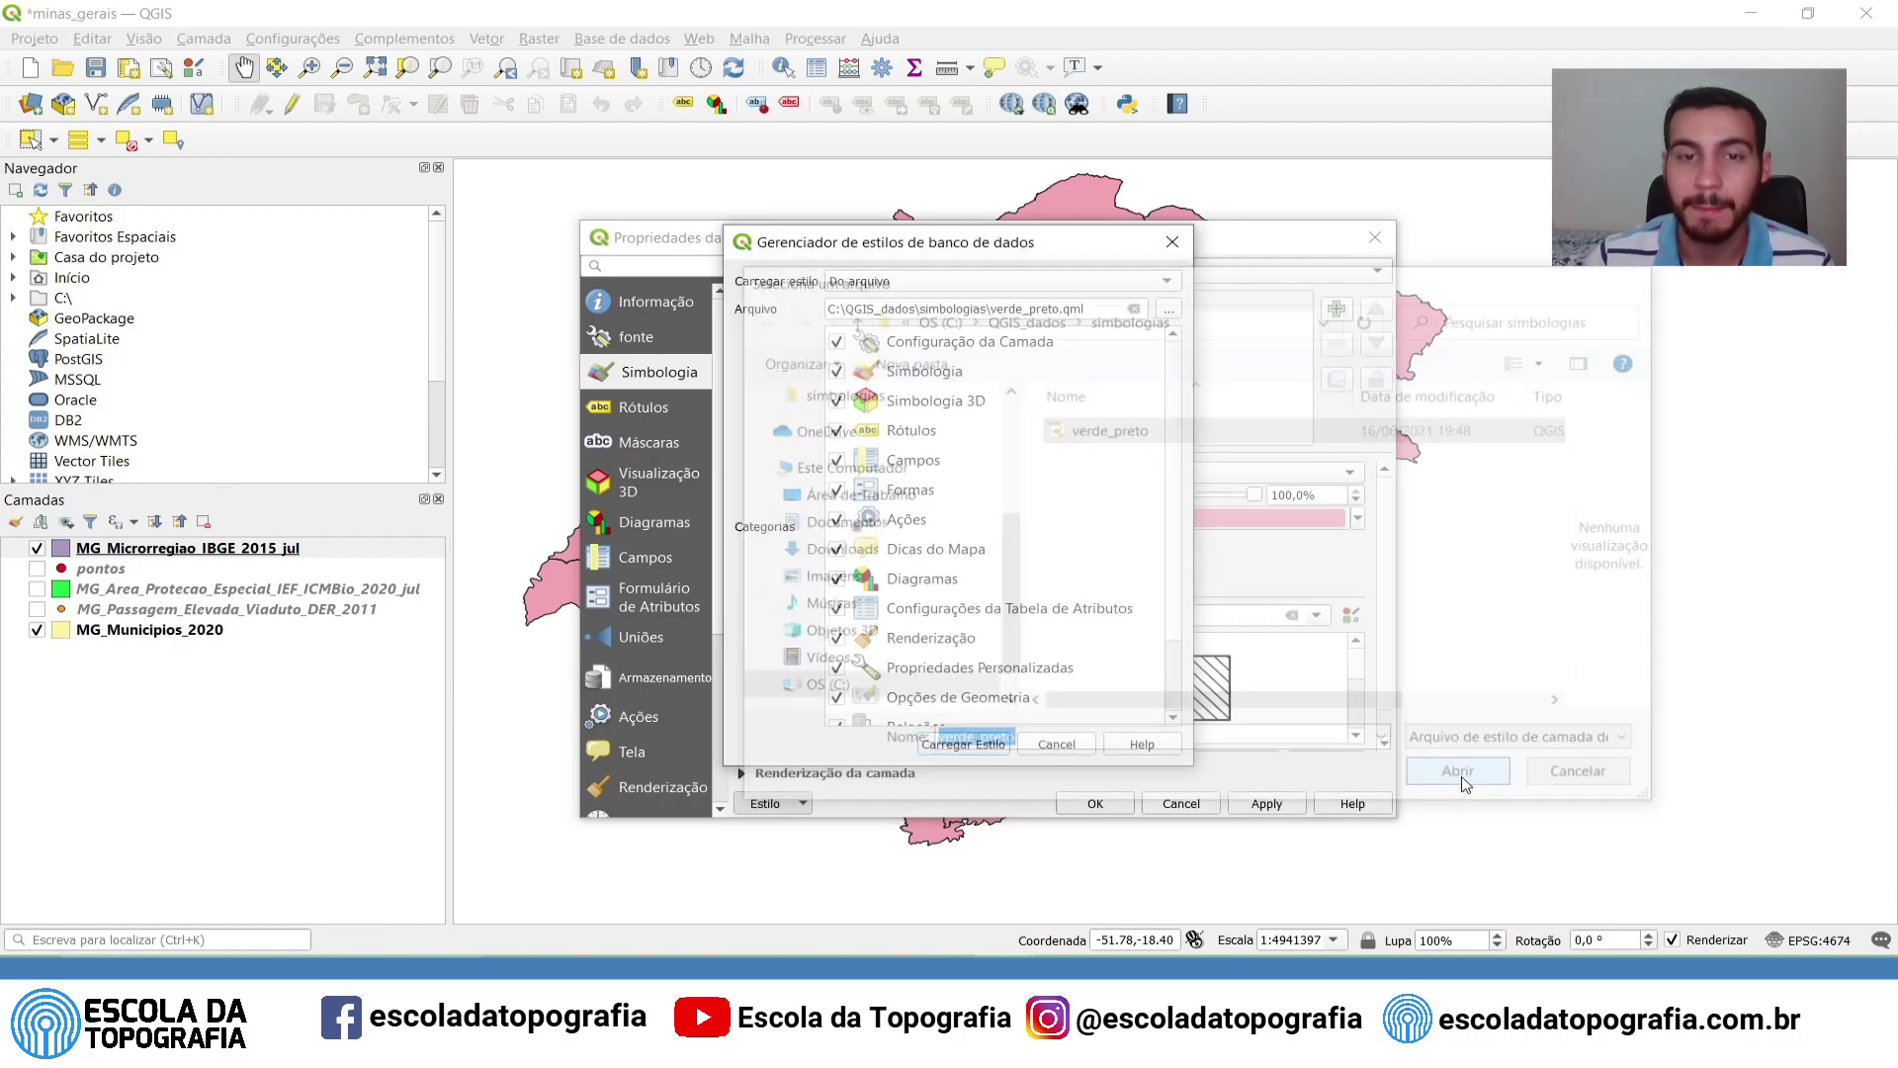
left_click(963, 744)
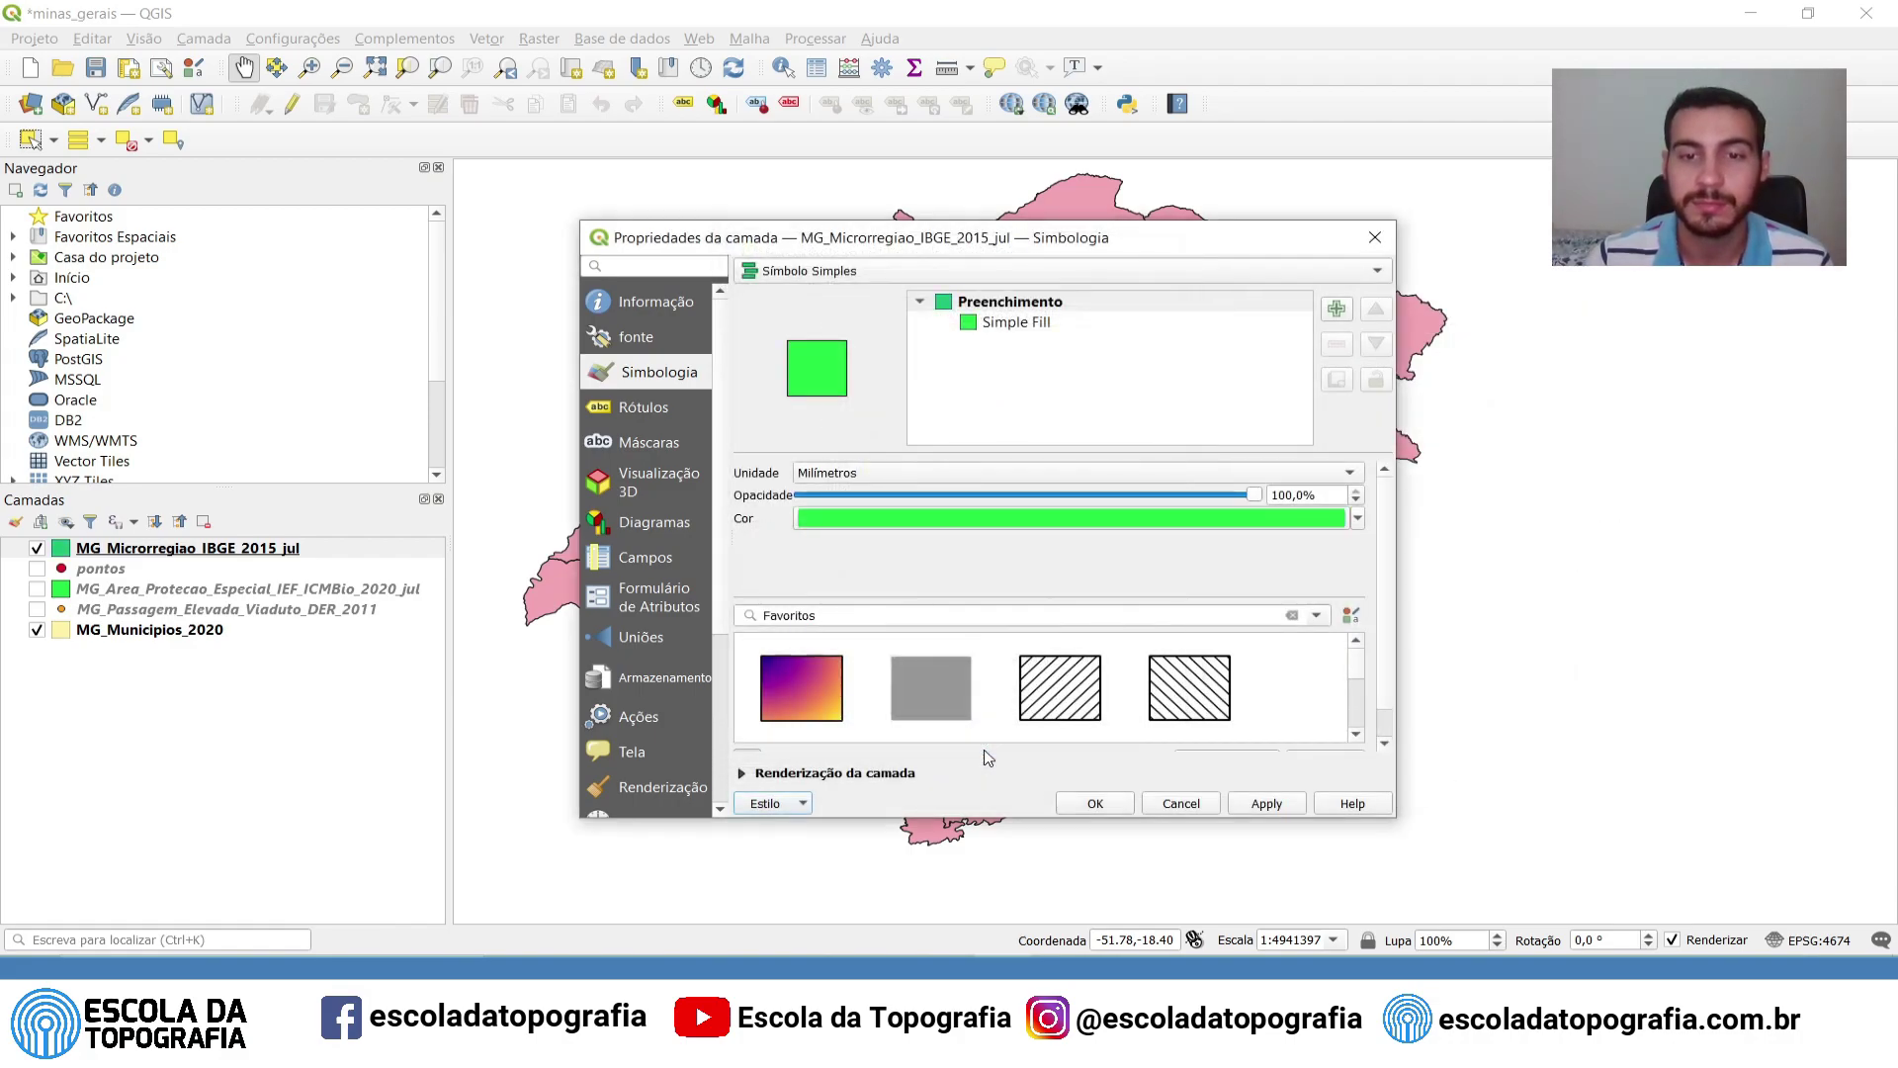
left_click(1285, 804)
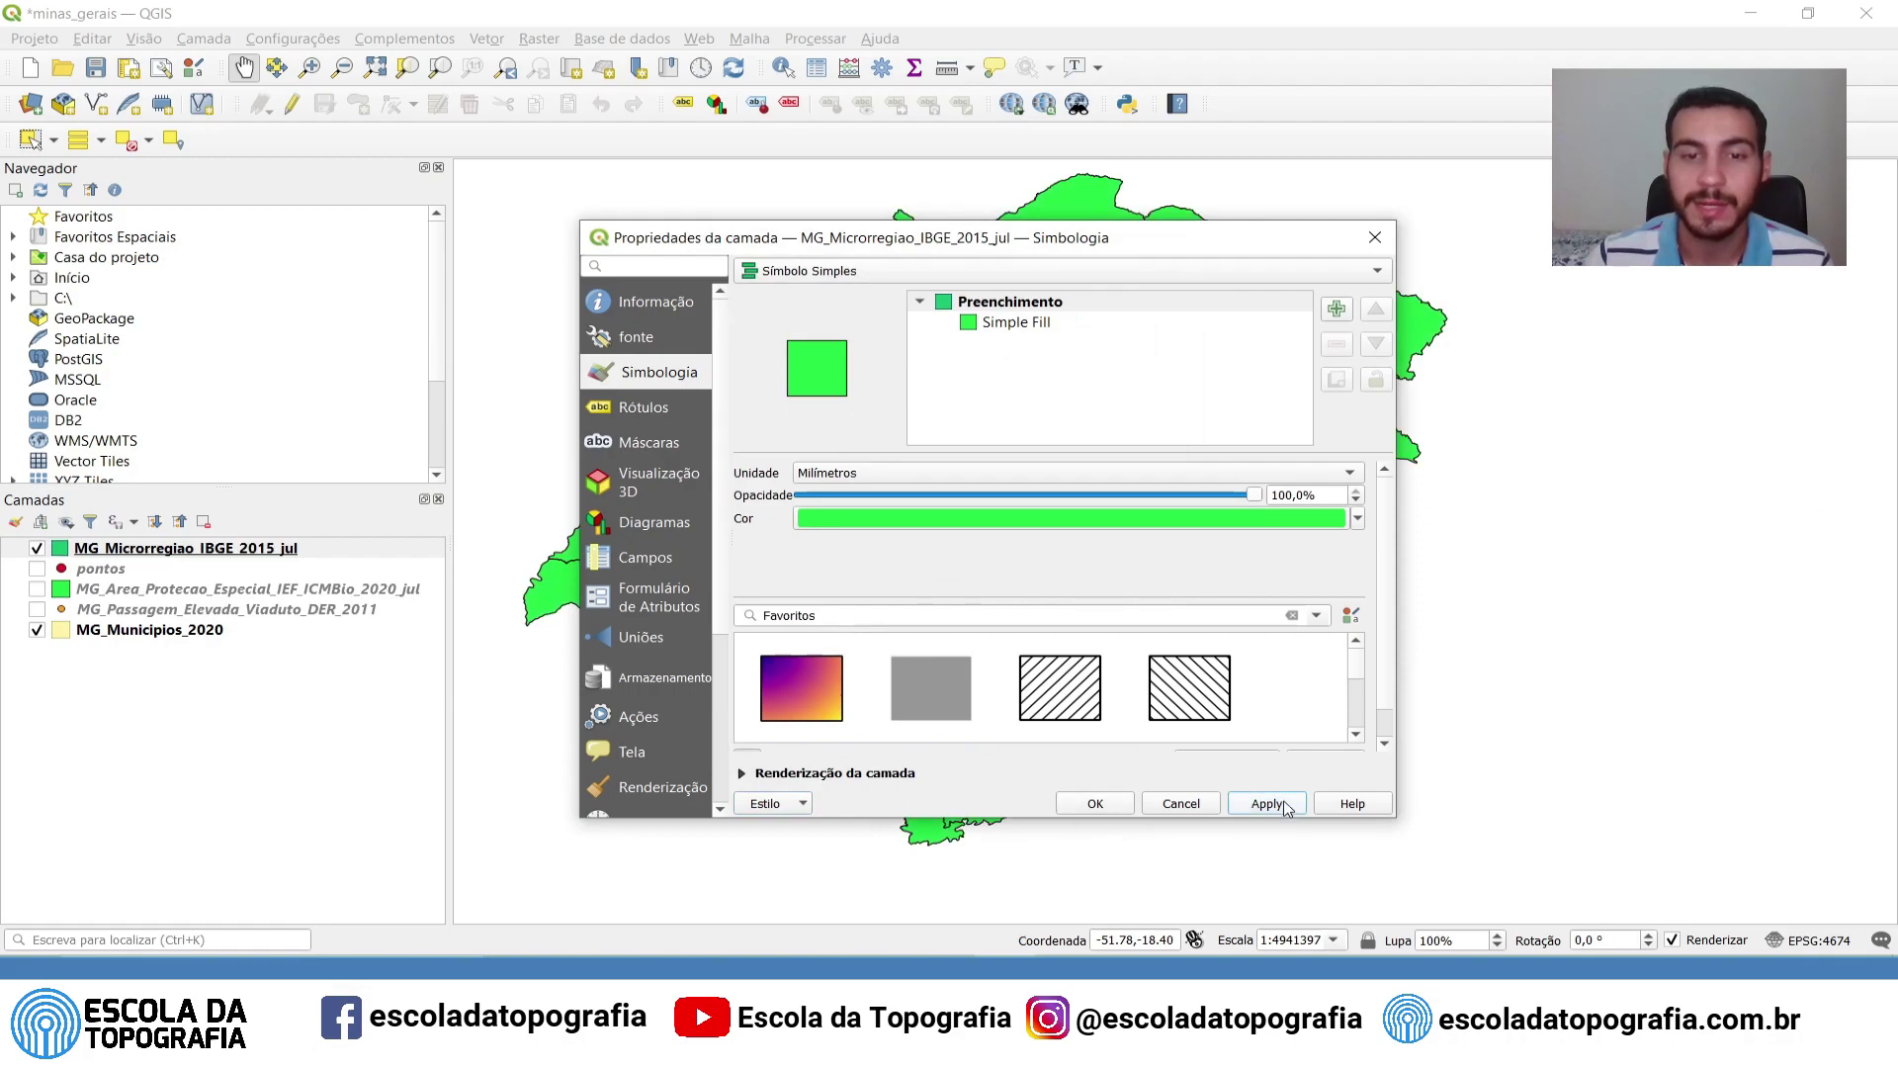
left_click(1124, 803)
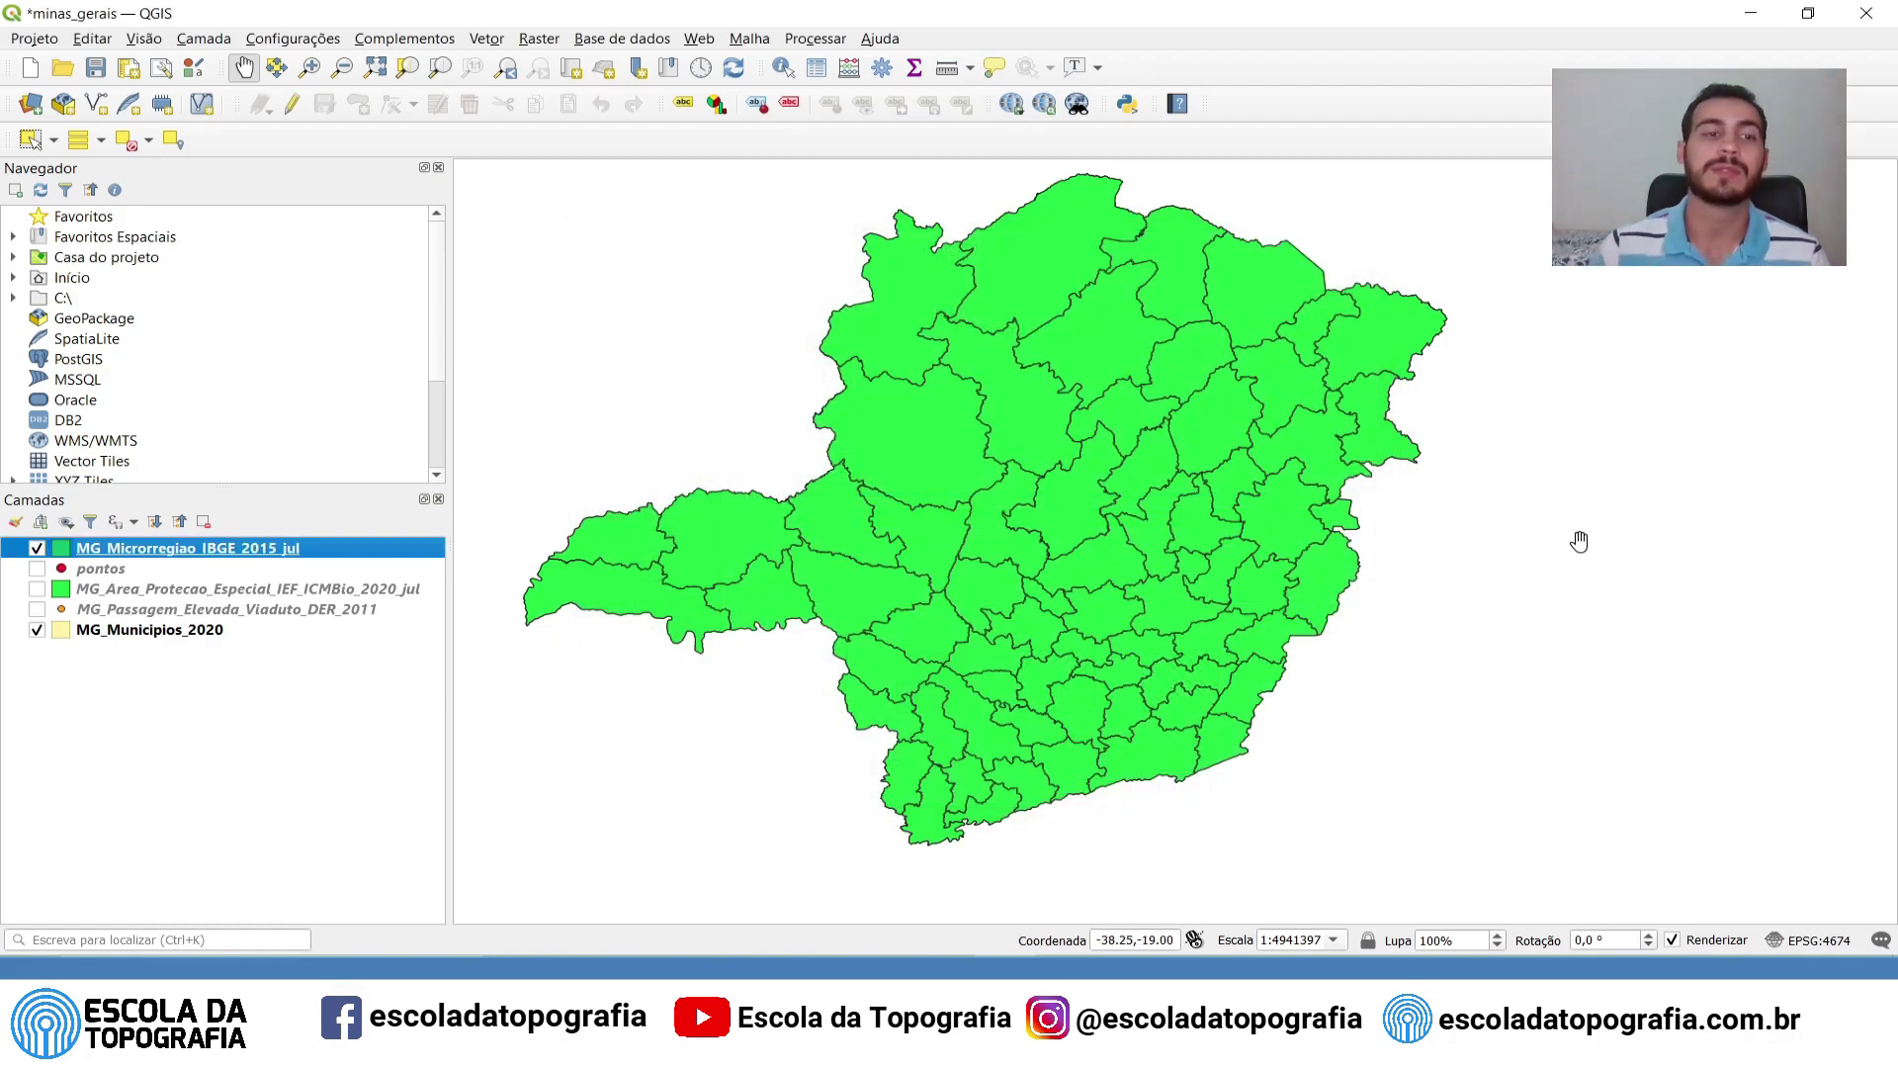